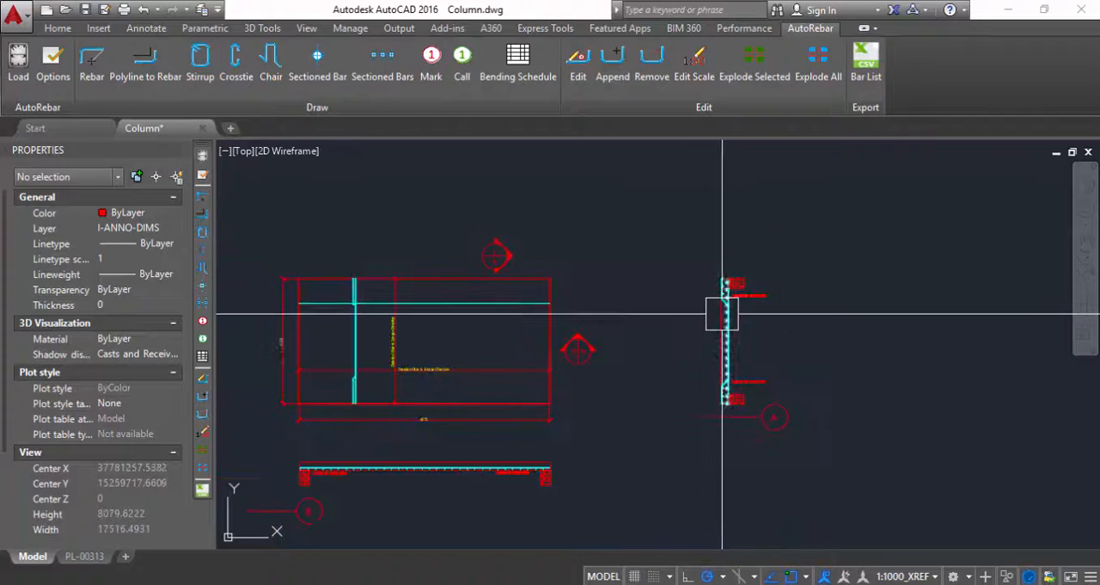
Delete the annotation texts beside the upper and lower parts of section A.
{"action": "key", "text": "Delete"}
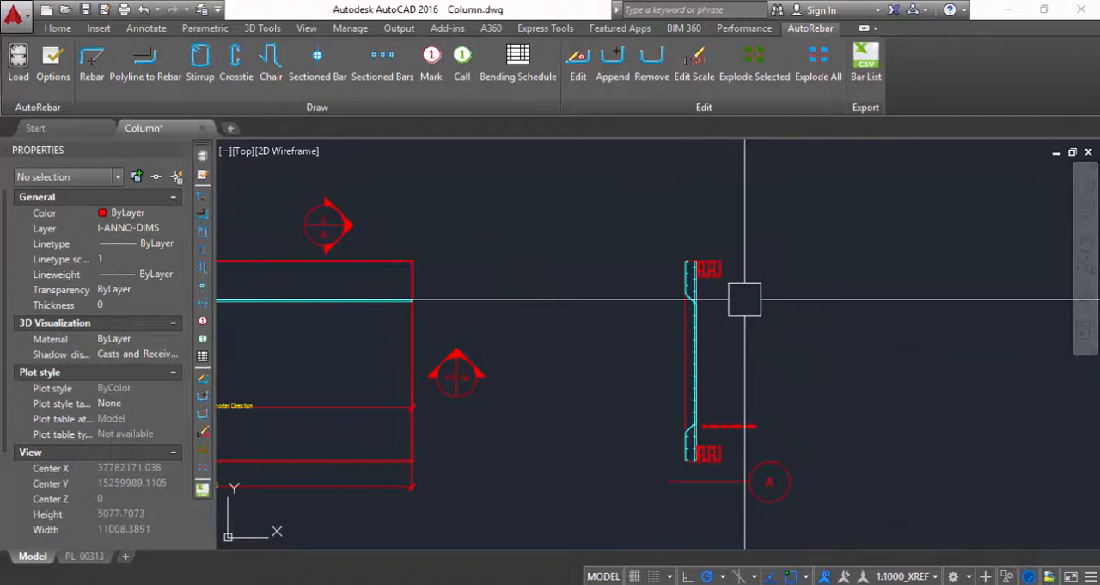
{"action": "left_click", "coordinate": [725, 425]}
{"action": "key", "text": "Delete"}
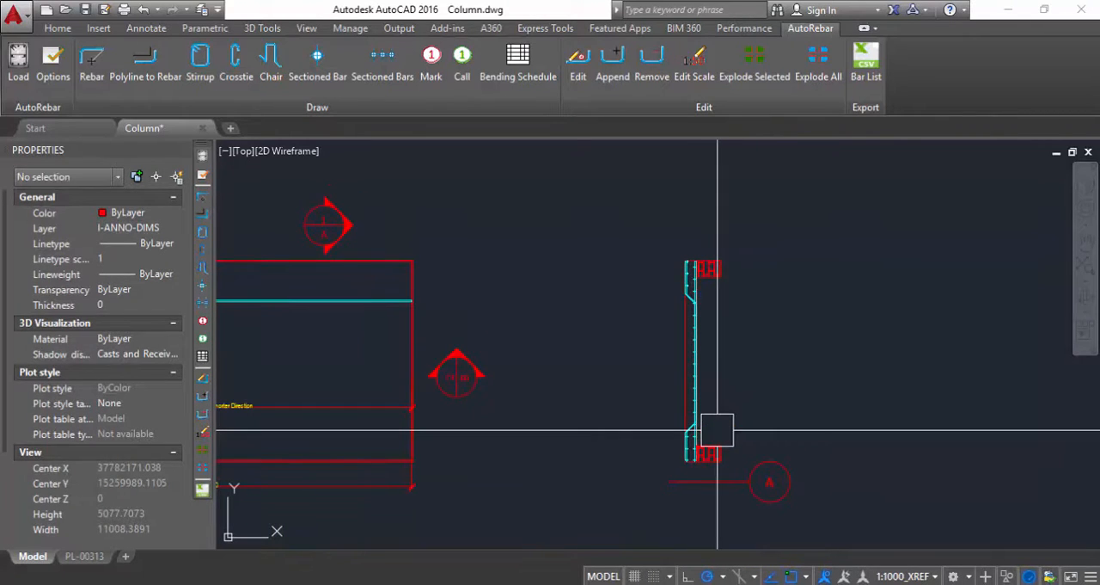
Insert a linked rebar mark for the straight vertical bar in the slab plan, placing it above the slab's upper edge.
{"action": "scroll", "coordinate": [726, 441], "scroll_direction": "down", "scroll_amount": 2}
{"action": "scroll", "coordinate": [402, 359], "scroll_direction": "up", "scroll_amount": 4}
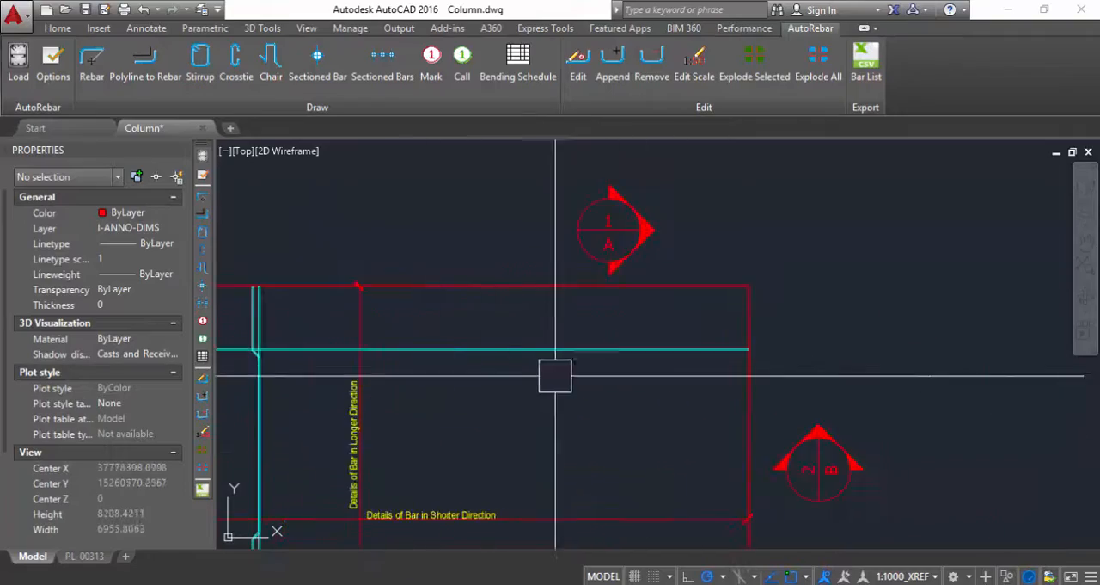
{"action": "scroll", "coordinate": [572, 376], "scroll_direction": "down", "scroll_amount": 4}
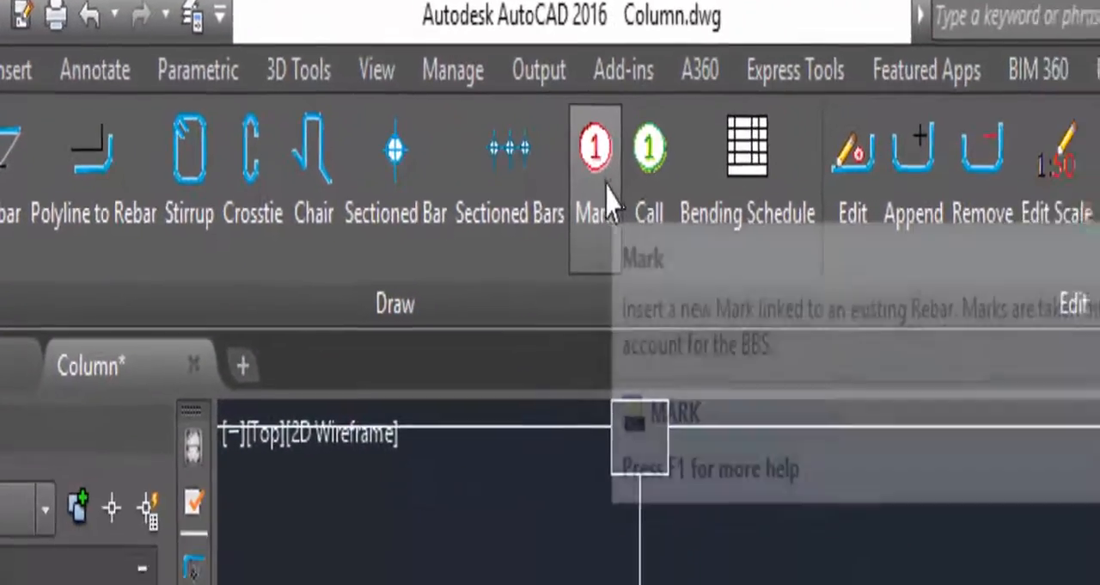
{"action": "left_click", "coordinate": [460, 82]}
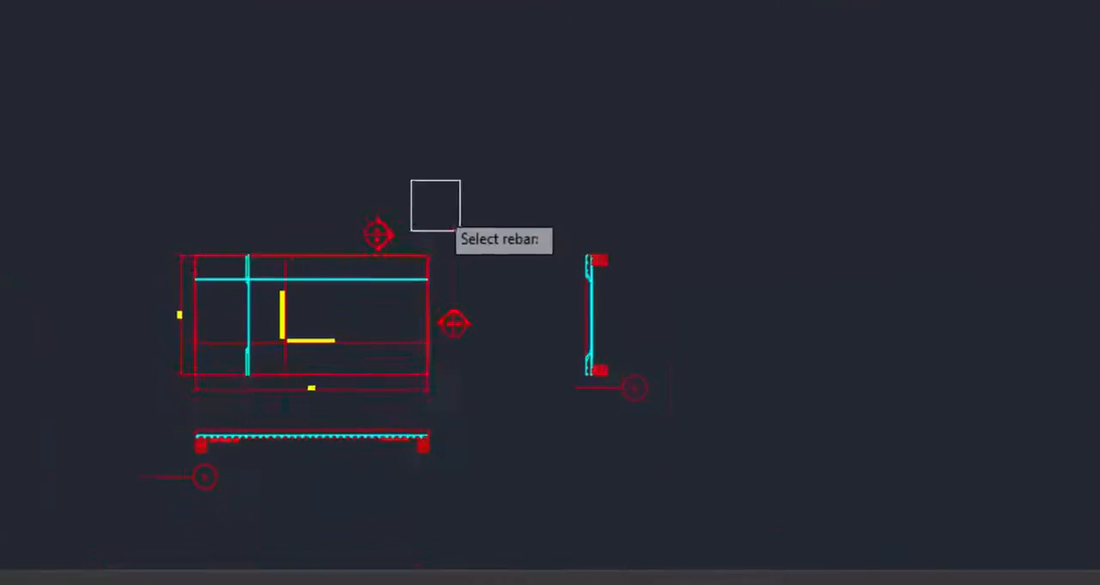
{"action": "scroll", "coordinate": [206, 218], "scroll_direction": "up", "scroll_amount": 8}
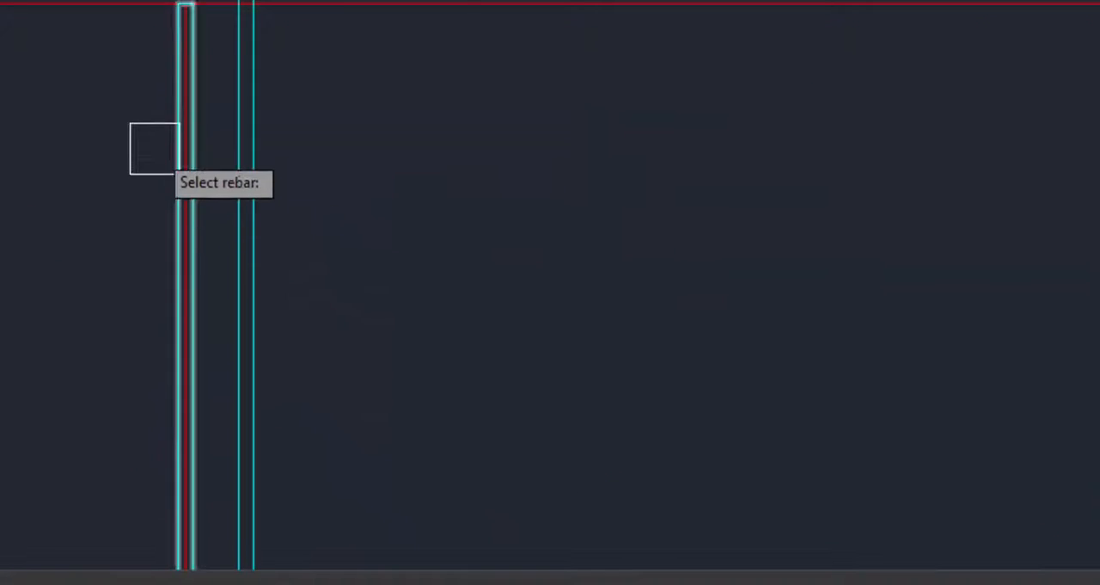
{"action": "scroll", "coordinate": [215, 151], "scroll_direction": "down", "scroll_amount": 4}
{"action": "scroll", "coordinate": [227, 152], "scroll_direction": "up", "scroll_amount": 3}
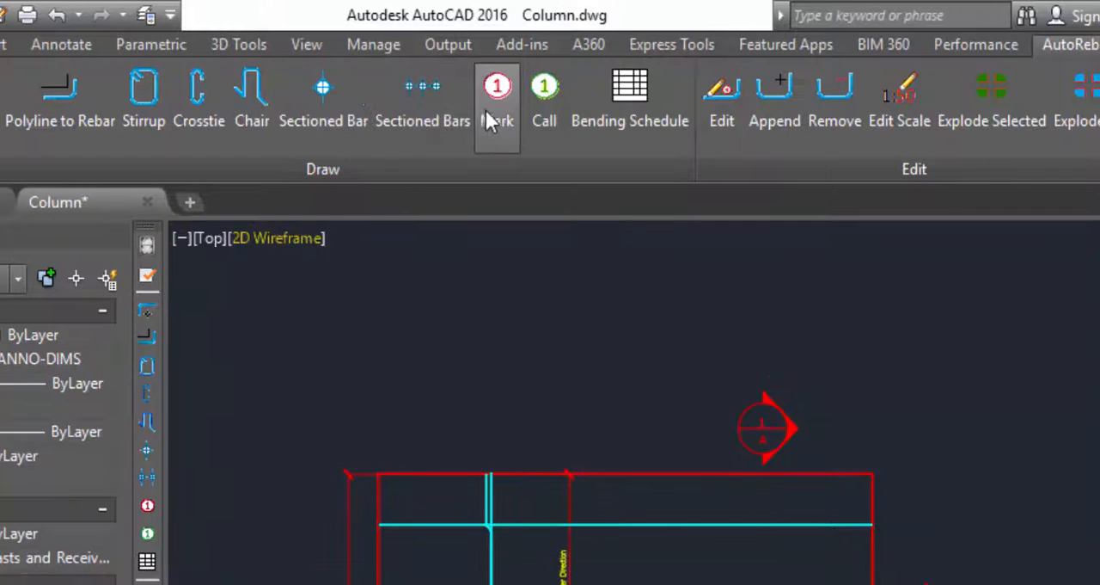
{"action": "left_click", "coordinate": [496, 123]}
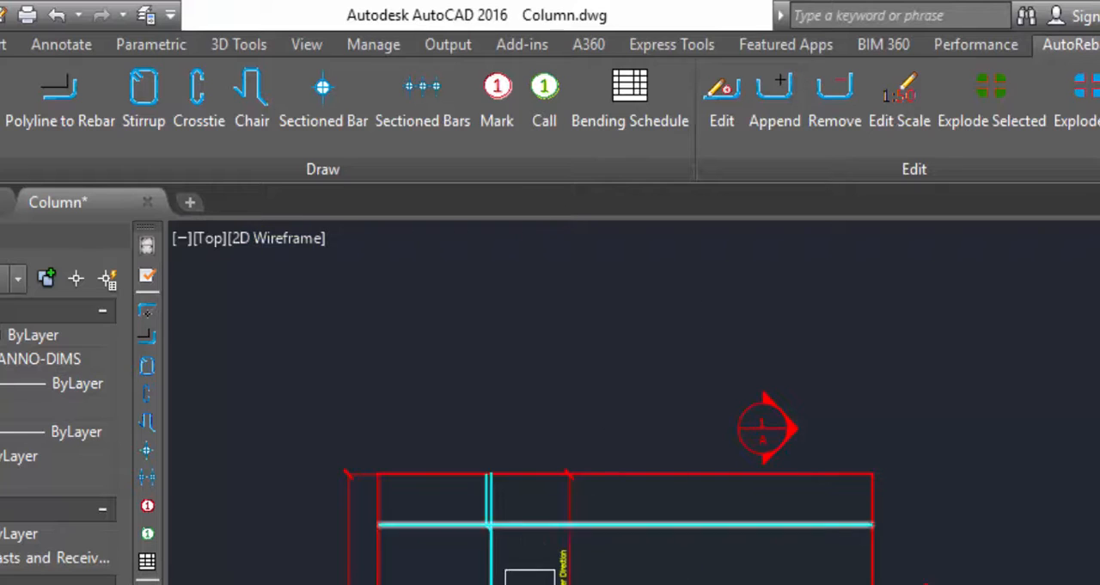
{"action": "scroll", "coordinate": [486, 508], "scroll_direction": "up", "scroll_amount": 4}
{"action": "scroll", "coordinate": [476, 525], "scroll_direction": "up", "scroll_amount": 5}
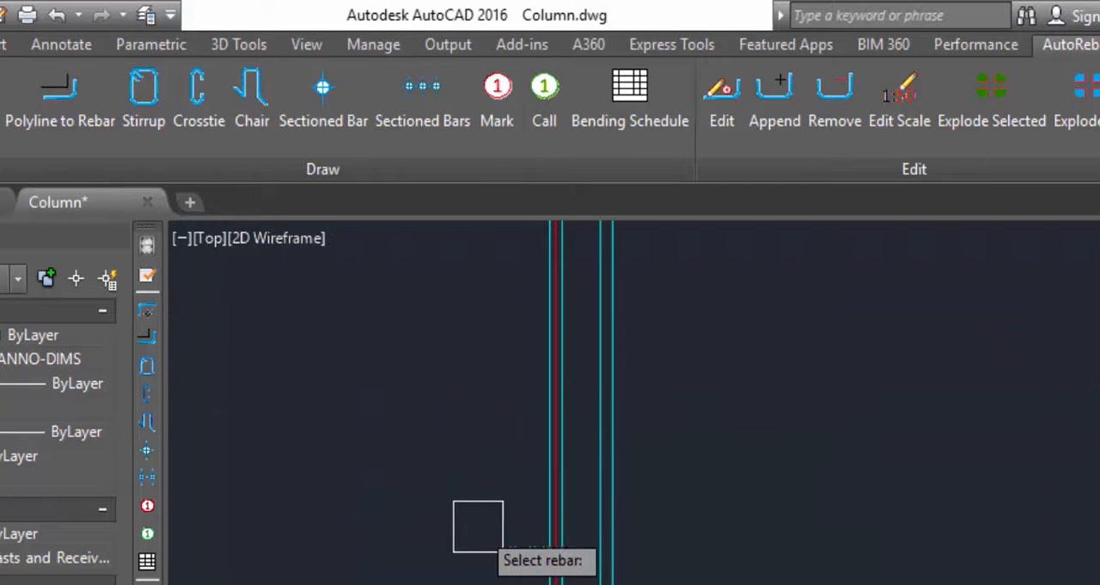
{"action": "left_click", "coordinate": [612, 475]}
{"action": "scroll", "coordinate": [544, 400], "scroll_direction": "down", "scroll_amount": 6}
{"action": "scroll", "coordinate": [552, 366], "scroll_direction": "up", "scroll_amount": 4}
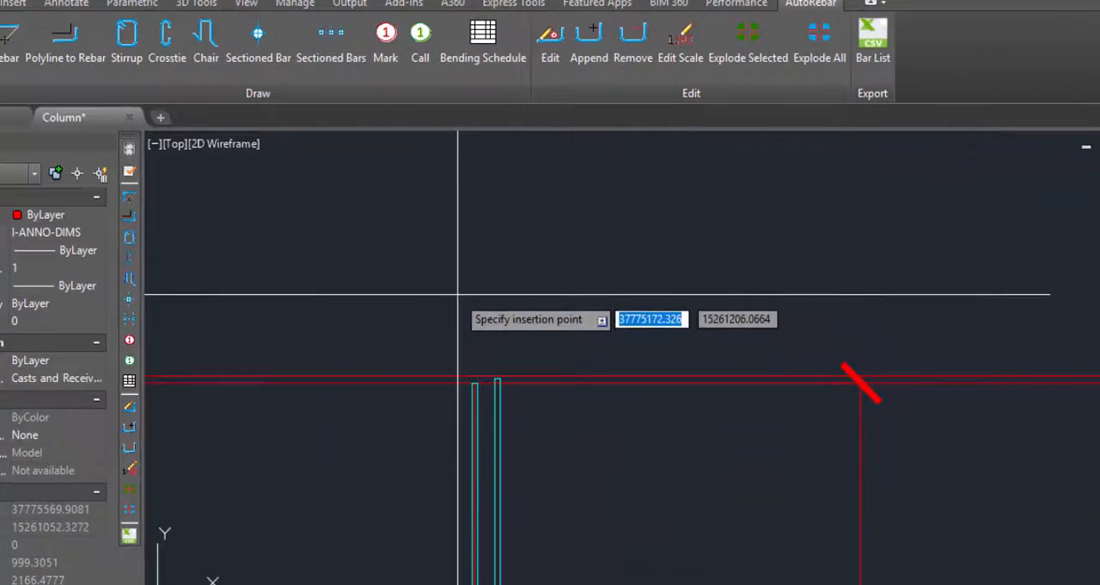
{"action": "left_click", "coordinate": [361, 297]}
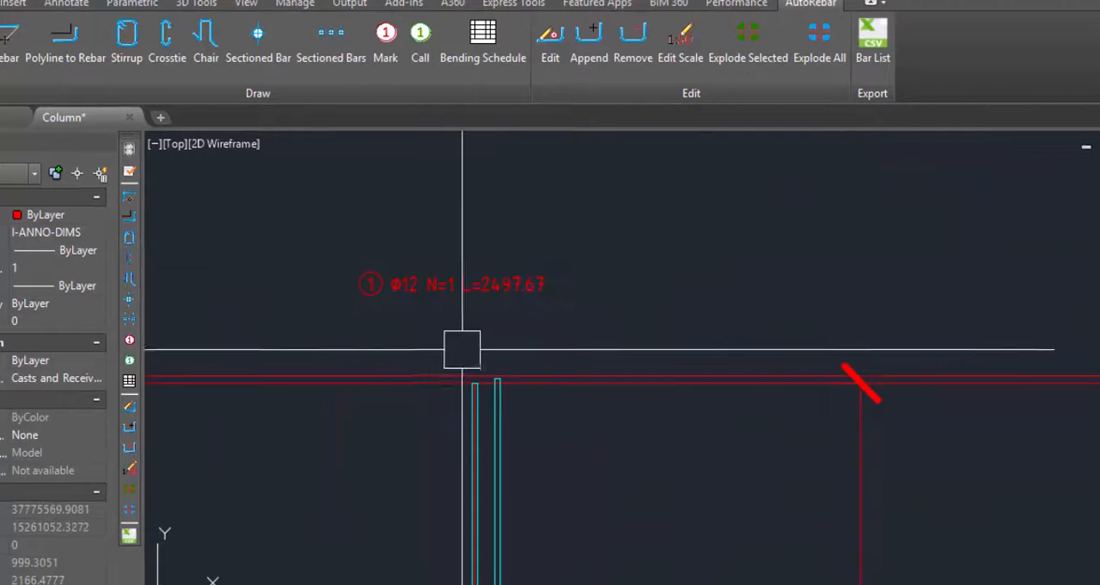
Examine the number, diameter, quantity and length shown in the vertical bar's mark above the slab plan.
{"action": "scroll", "coordinate": [430, 298], "scroll_direction": "up", "scroll_amount": 5}
{"action": "scroll", "coordinate": [579, 364], "scroll_direction": "down", "scroll_amount": 3}
{"action": "scroll", "coordinate": [478, 327], "scroll_direction": "up", "scroll_amount": 1}
{"action": "scroll", "coordinate": [504, 350], "scroll_direction": "up", "scroll_amount": 2}
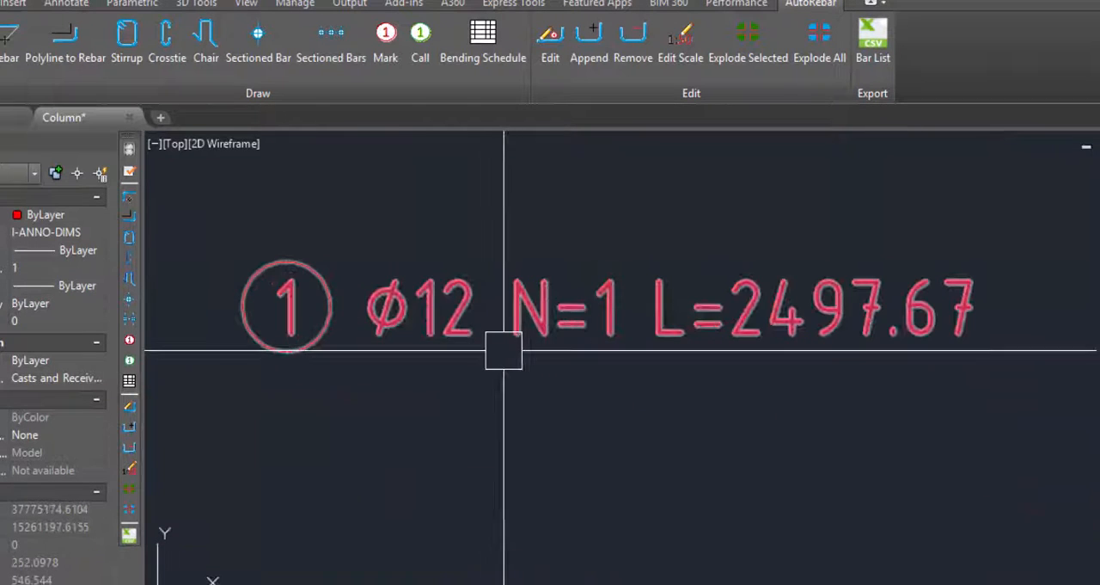
{"action": "scroll", "coordinate": [373, 215], "scroll_direction": "down", "scroll_amount": 4}
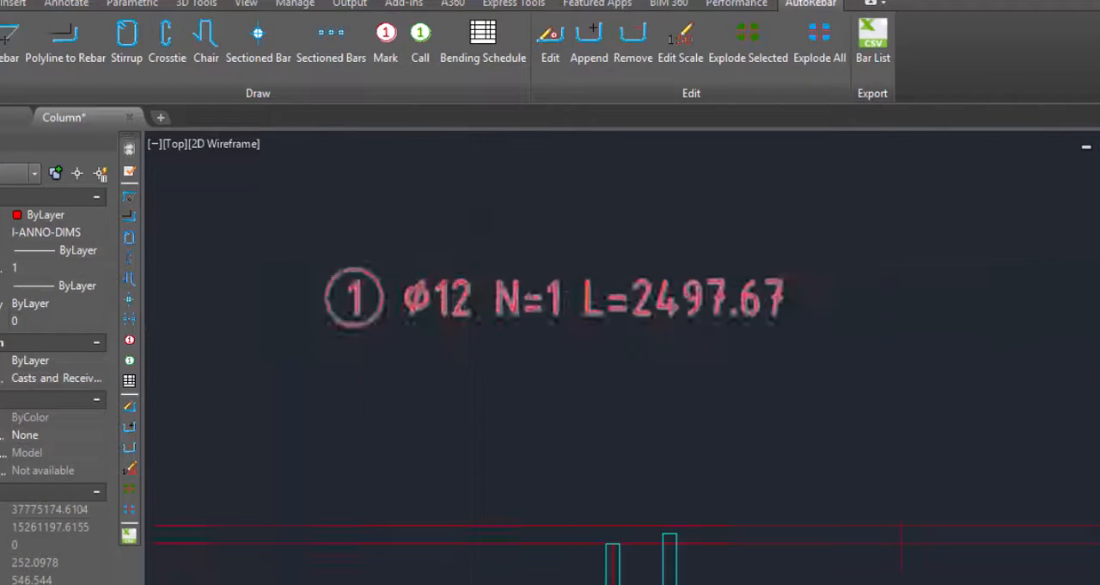
{"action": "scroll", "coordinate": [467, 262], "scroll_direction": "up", "scroll_amount": 2}
{"action": "scroll", "coordinate": [482, 292], "scroll_direction": "up", "scroll_amount": 4}
{"action": "scroll", "coordinate": [381, 381], "scroll_direction": "down", "scroll_amount": 4}
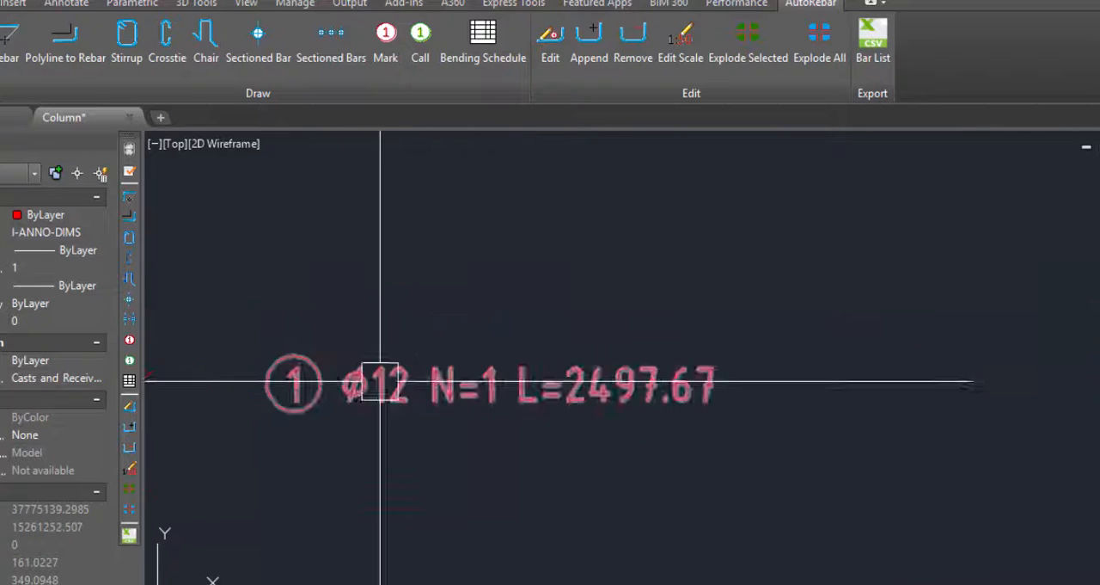
{"action": "scroll", "coordinate": [422, 401], "scroll_direction": "up", "scroll_amount": 4}
{"action": "scroll", "coordinate": [504, 381], "scroll_direction": "down", "scroll_amount": 5}
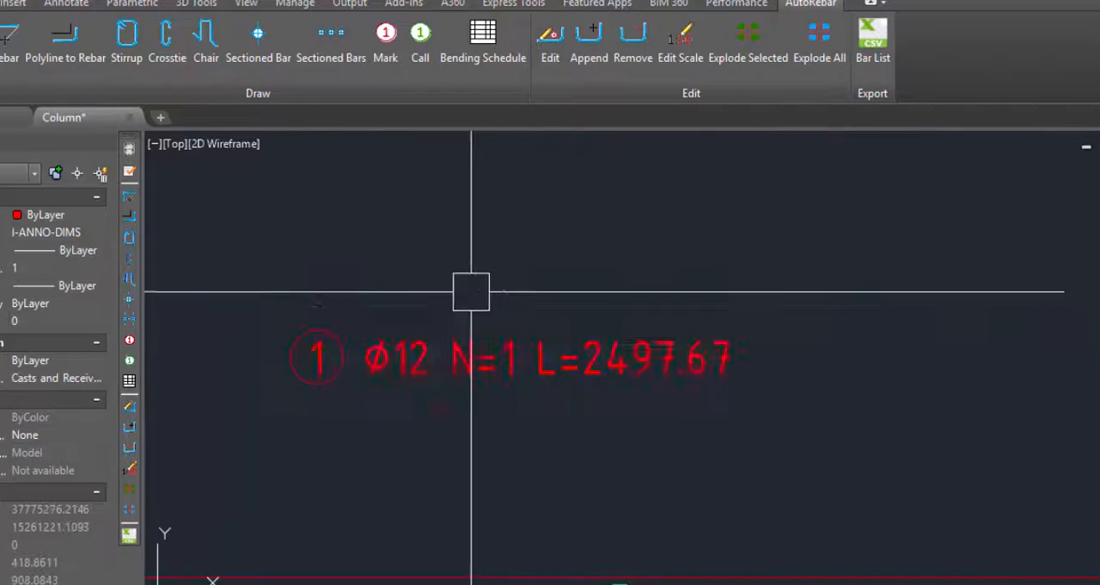
{"action": "scroll", "coordinate": [514, 375], "scroll_direction": "down", "scroll_amount": 1}
{"action": "scroll", "coordinate": [554, 386], "scroll_direction": "up", "scroll_amount": 2}
{"action": "scroll", "coordinate": [553, 386], "scroll_direction": "up", "scroll_amount": 2}
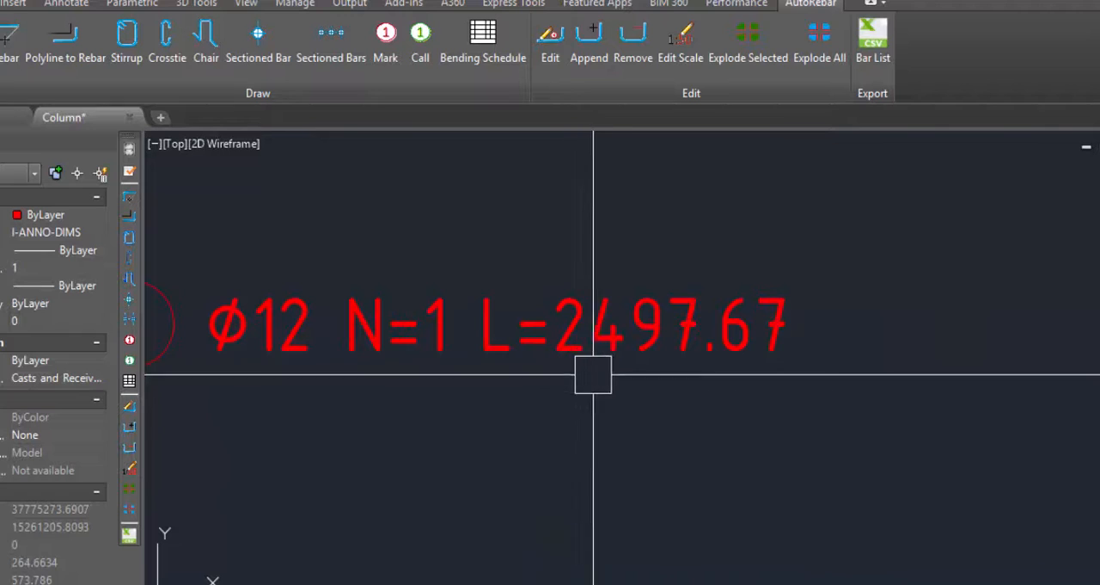
{"action": "scroll", "coordinate": [644, 378], "scroll_direction": "down", "scroll_amount": 6}
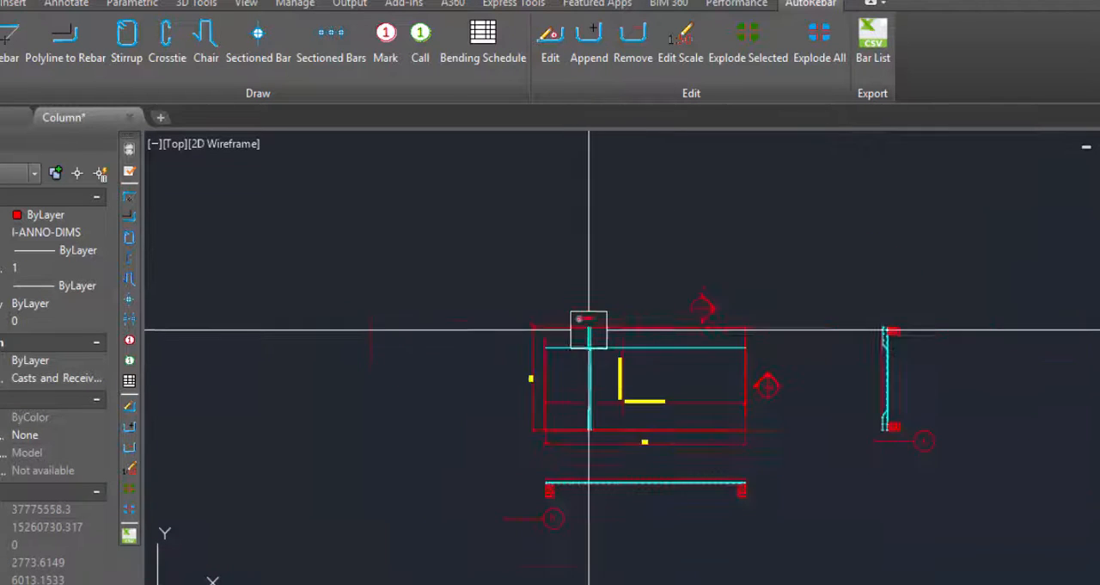
{"action": "scroll", "coordinate": [590, 324], "scroll_direction": "up", "scroll_amount": 3}
{"action": "scroll", "coordinate": [545, 344], "scroll_direction": "up", "scroll_amount": 2}
{"action": "scroll", "coordinate": [590, 398], "scroll_direction": "down", "scroll_amount": 5}
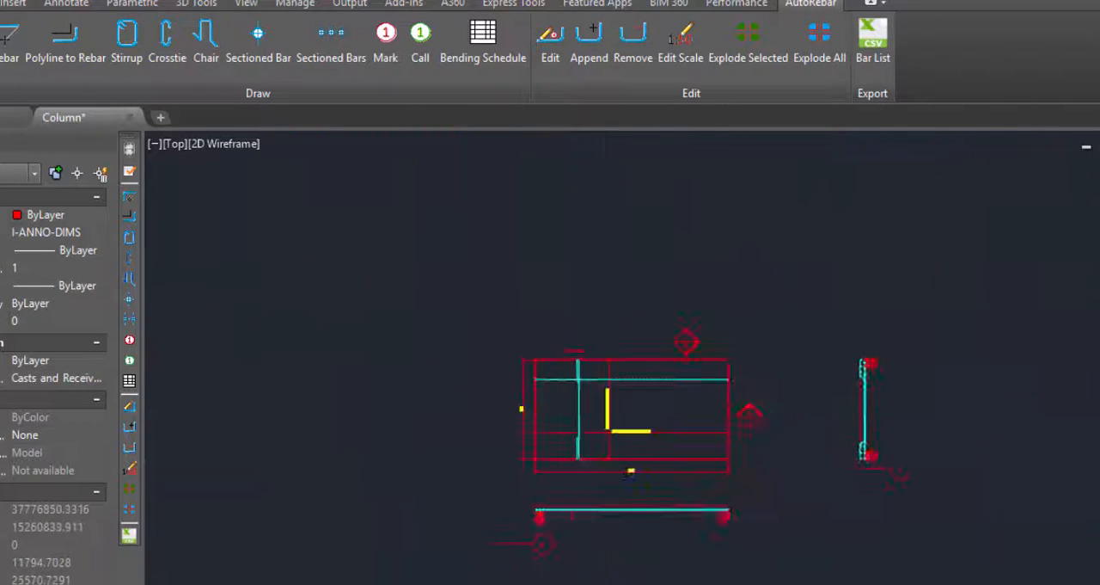
{"action": "scroll", "coordinate": [579, 379], "scroll_direction": "up", "scroll_amount": 3}
{"action": "scroll", "coordinate": [520, 318], "scroll_direction": "up", "scroll_amount": 5}
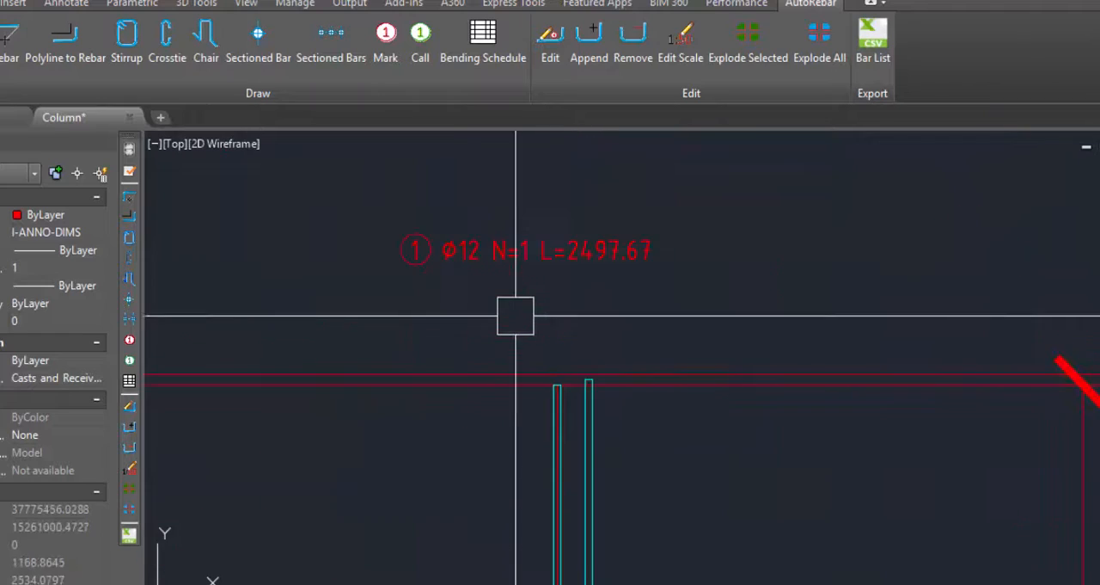
Insert a linked rebar mark for the horizontal bar, placing it above the slab plan to the right of the first mark.
{"action": "scroll", "coordinate": [489, 333], "scroll_direction": "down", "scroll_amount": 5}
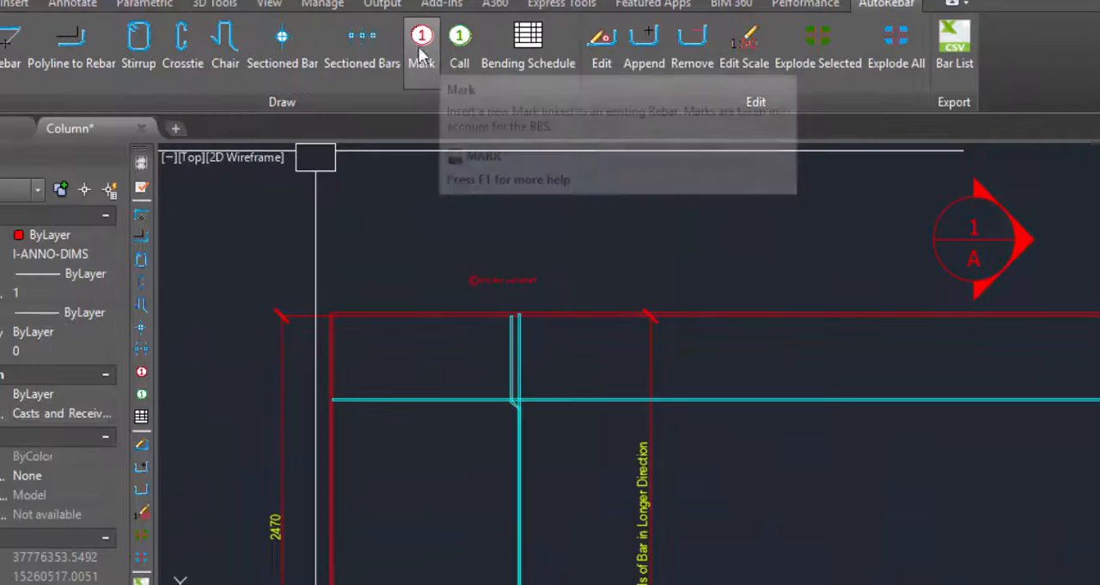
{"action": "left_click", "coordinate": [423, 47]}
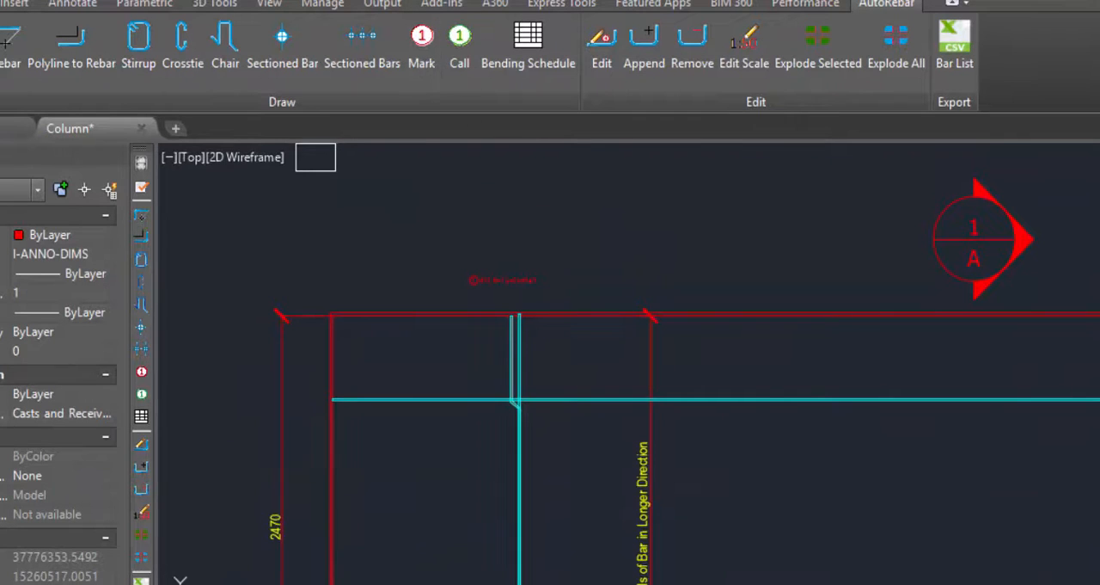
{"action": "scroll", "coordinate": [441, 418], "scroll_direction": "down", "scroll_amount": 2}
{"action": "scroll", "coordinate": [557, 338], "scroll_direction": "up", "scroll_amount": 5}
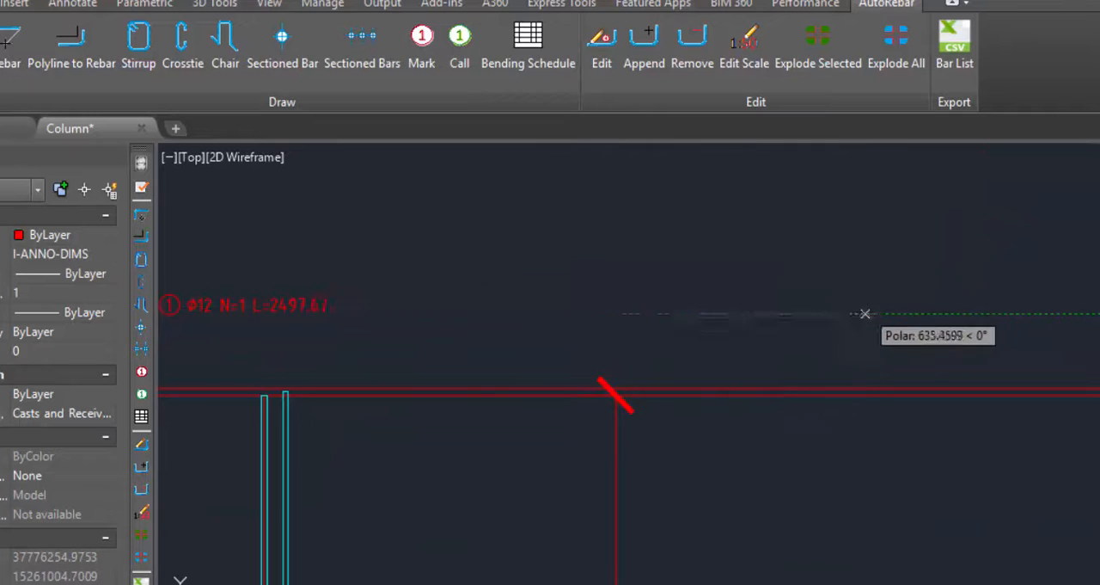
Examine the horizontal bar's mark and compare both marks with their bars in the slab plan.
{"action": "scroll", "coordinate": [661, 351], "scroll_direction": "up", "scroll_amount": 5}
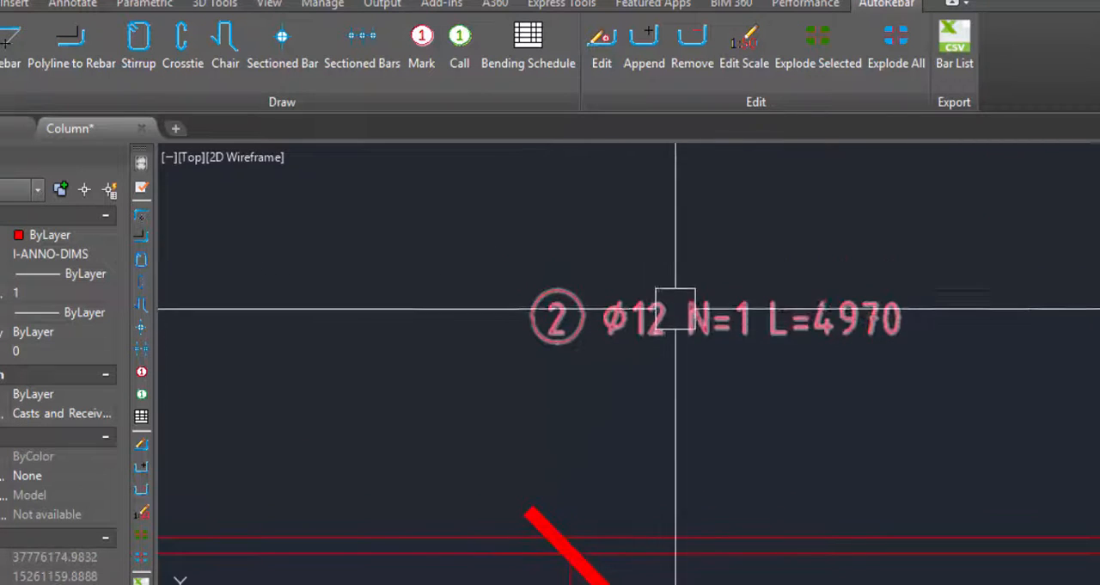
{"action": "scroll", "coordinate": [612, 386], "scroll_direction": "down", "scroll_amount": 5}
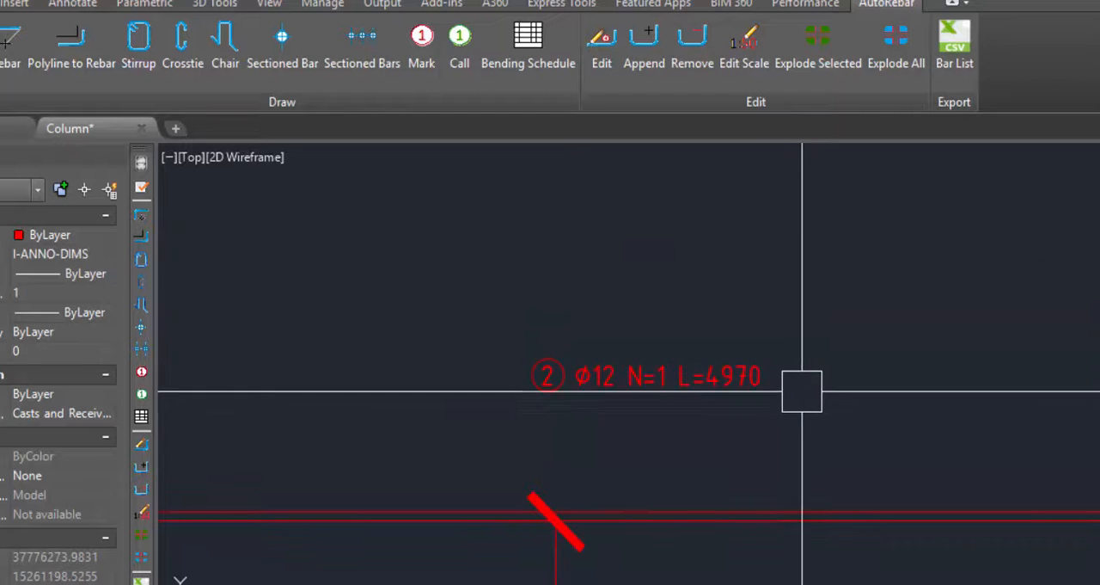
{"action": "scroll", "coordinate": [699, 381], "scroll_direction": "up", "scroll_amount": 3}
{"action": "scroll", "coordinate": [742, 381], "scroll_direction": "down", "scroll_amount": 6}
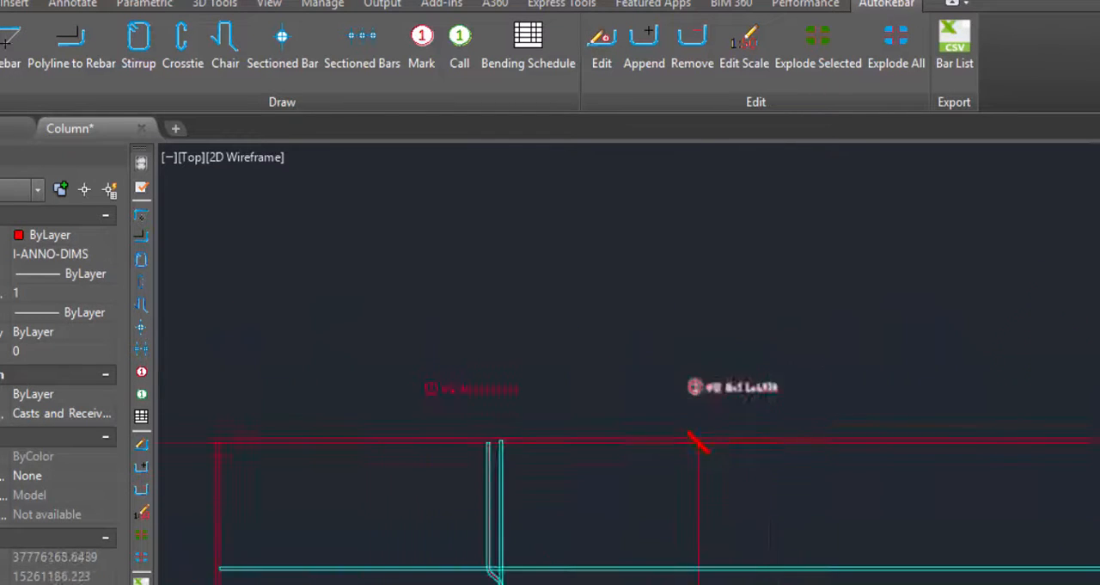
{"action": "scroll", "coordinate": [618, 360], "scroll_direction": "down", "scroll_amount": 5}
{"action": "scroll", "coordinate": [646, 402], "scroll_direction": "up", "scroll_amount": 4}
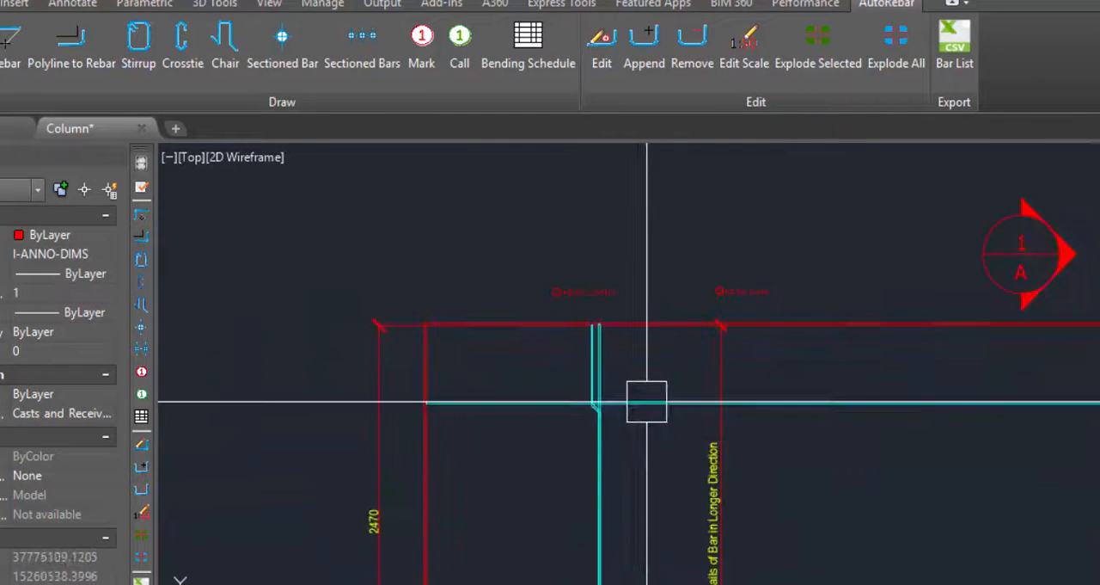
{"action": "scroll", "coordinate": [653, 378], "scroll_direction": "down", "scroll_amount": 4}
{"action": "scroll", "coordinate": [665, 359], "scroll_direction": "up", "scroll_amount": 6}
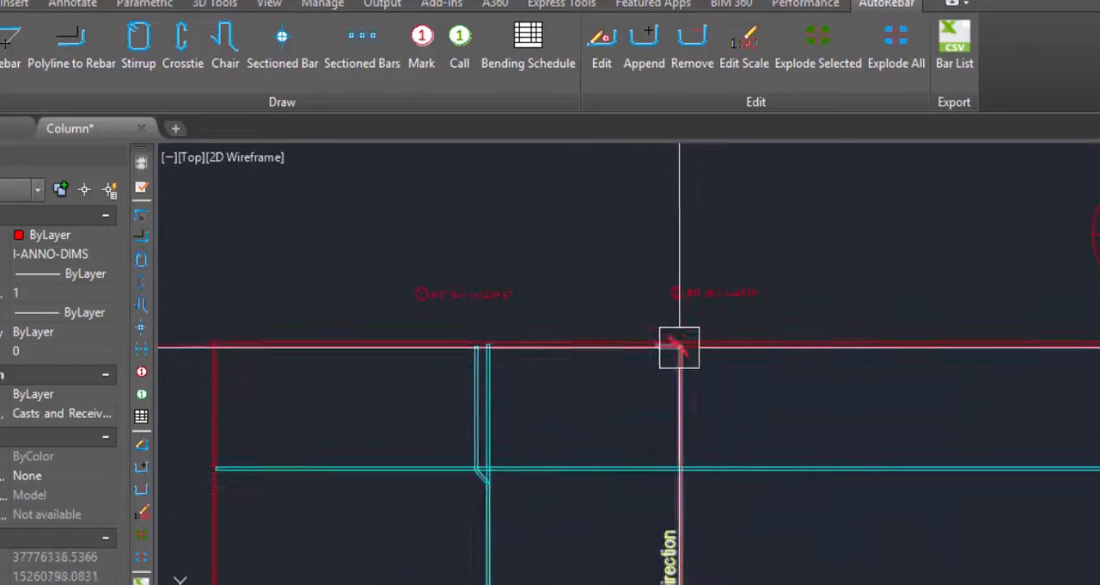
{"action": "scroll", "coordinate": [594, 395], "scroll_direction": "down", "scroll_amount": 3}
{"action": "scroll", "coordinate": [536, 386], "scroll_direction": "up", "scroll_amount": 6}
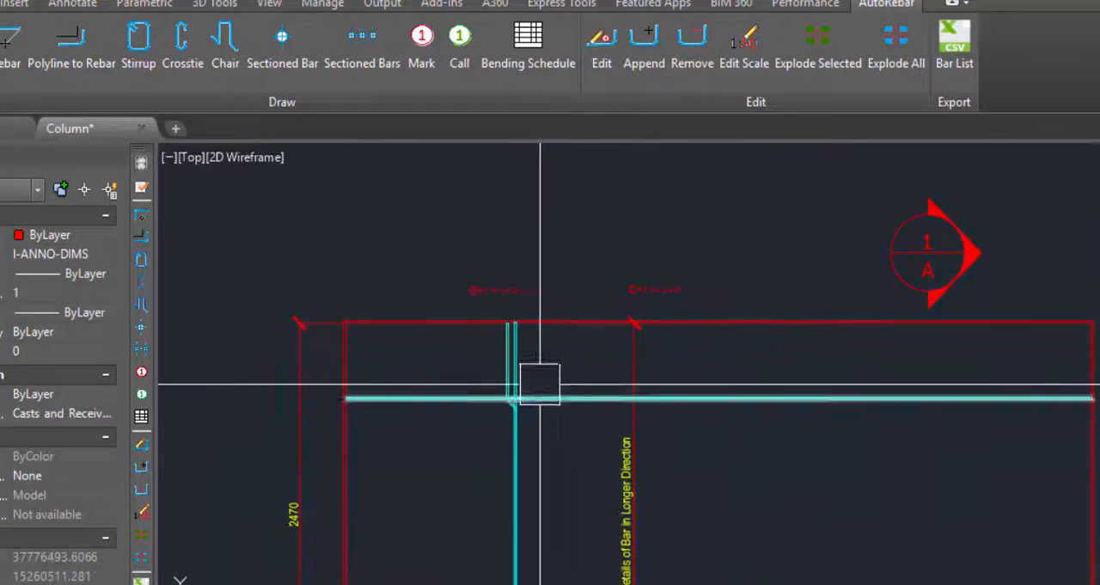
Review the slab plan, section A and the bar-direction dimensions against the quantities in the two rebar marks.
{"action": "scroll", "coordinate": [497, 302], "scroll_direction": "down", "scroll_amount": 4}
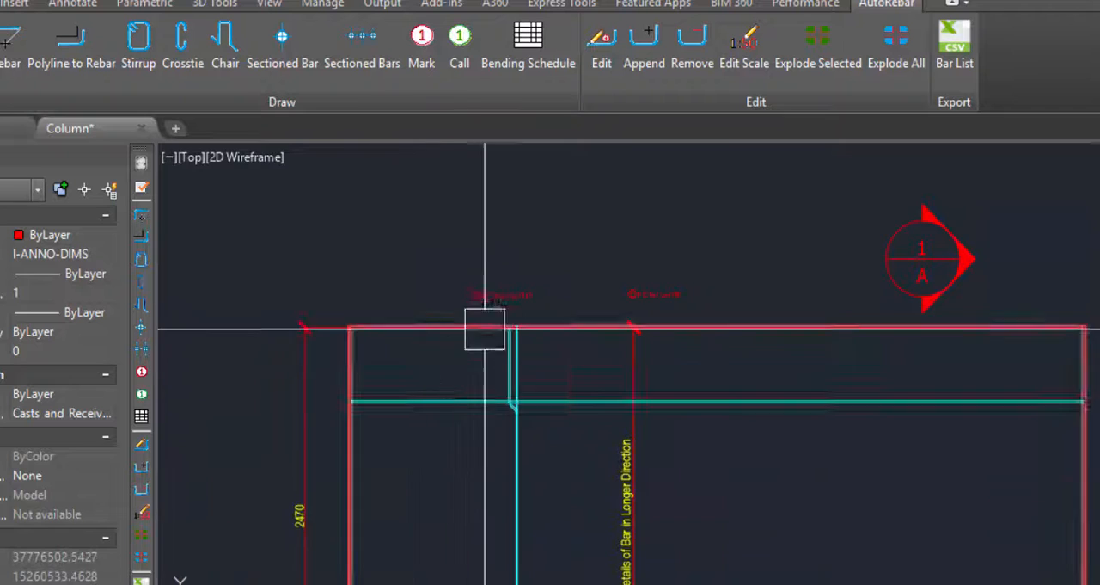
{"action": "scroll", "coordinate": [490, 315], "scroll_direction": "down", "scroll_amount": 2}
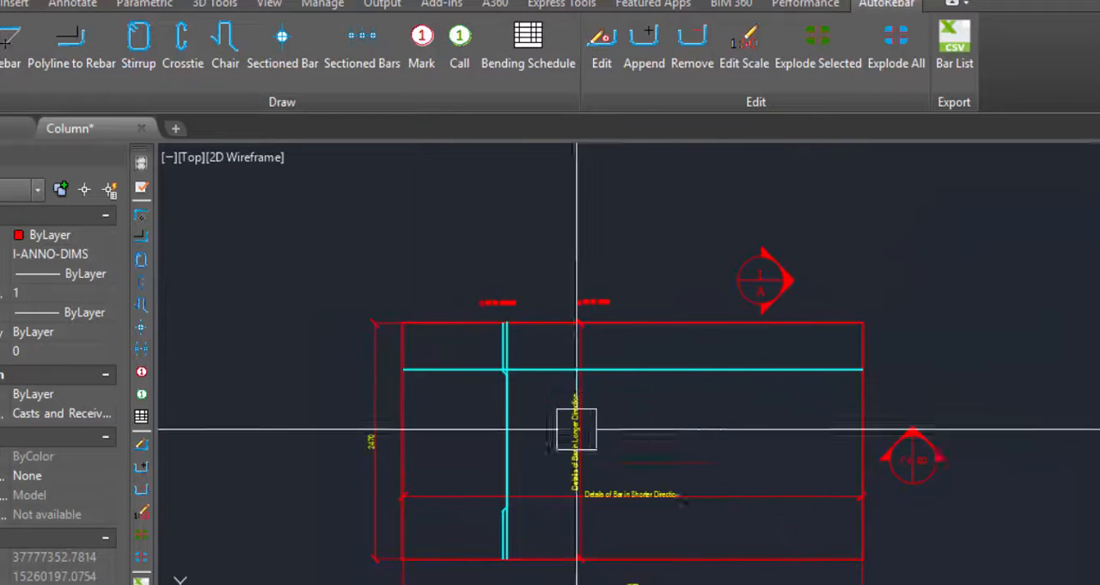
{"action": "scroll", "coordinate": [576, 428], "scroll_direction": "down", "scroll_amount": 2}
{"action": "scroll", "coordinate": [573, 381], "scroll_direction": "up", "scroll_amount": 4}
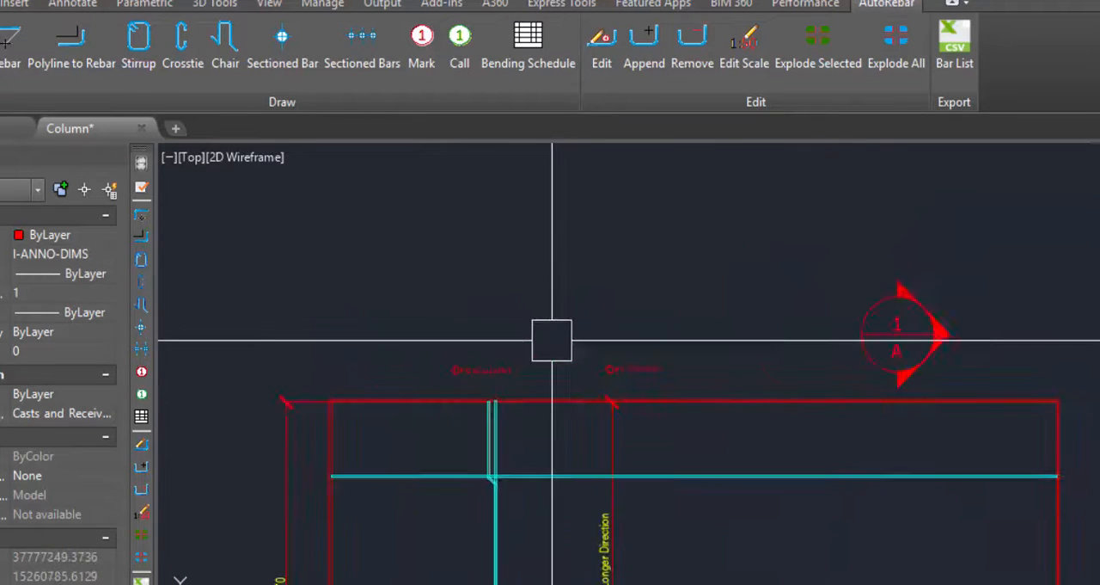
{"action": "scroll", "coordinate": [553, 310], "scroll_direction": "up", "scroll_amount": 3}
{"action": "scroll", "coordinate": [545, 283], "scroll_direction": "down", "scroll_amount": 6}
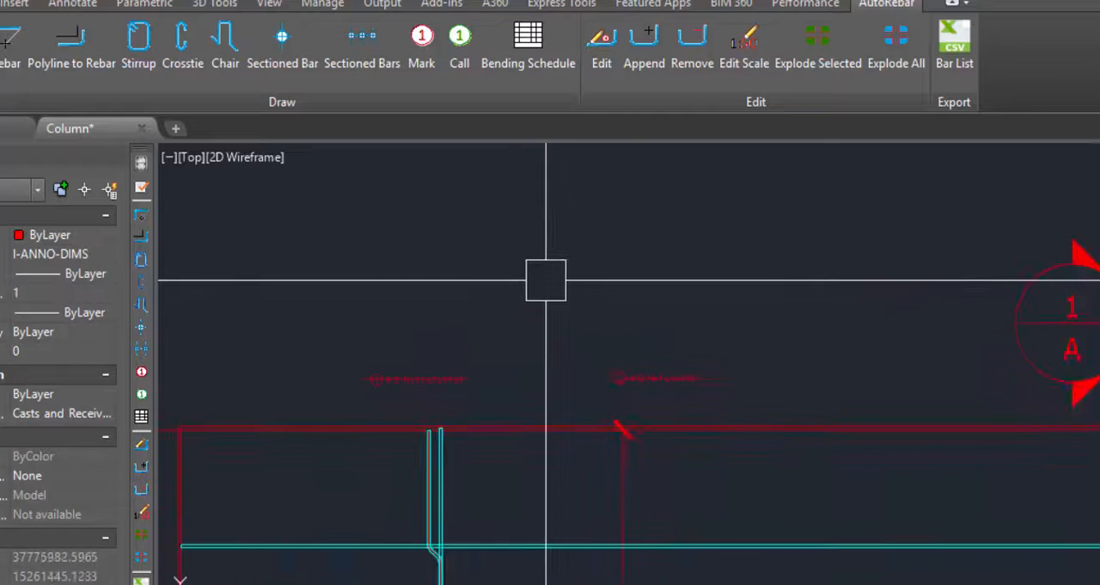
{"action": "scroll", "coordinate": [932, 448], "scroll_direction": "up", "scroll_amount": 3}
{"action": "scroll", "coordinate": [833, 459], "scroll_direction": "down", "scroll_amount": 5}
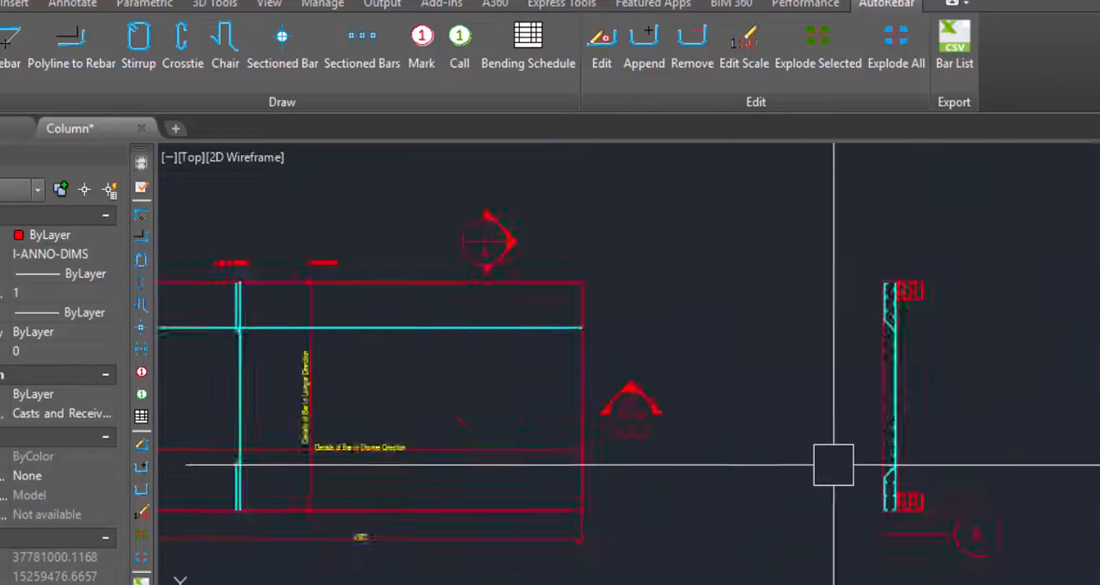
{"action": "scroll", "coordinate": [409, 560], "scroll_direction": "up", "scroll_amount": 5}
{"action": "scroll", "coordinate": [506, 375], "scroll_direction": "down", "scroll_amount": 4}
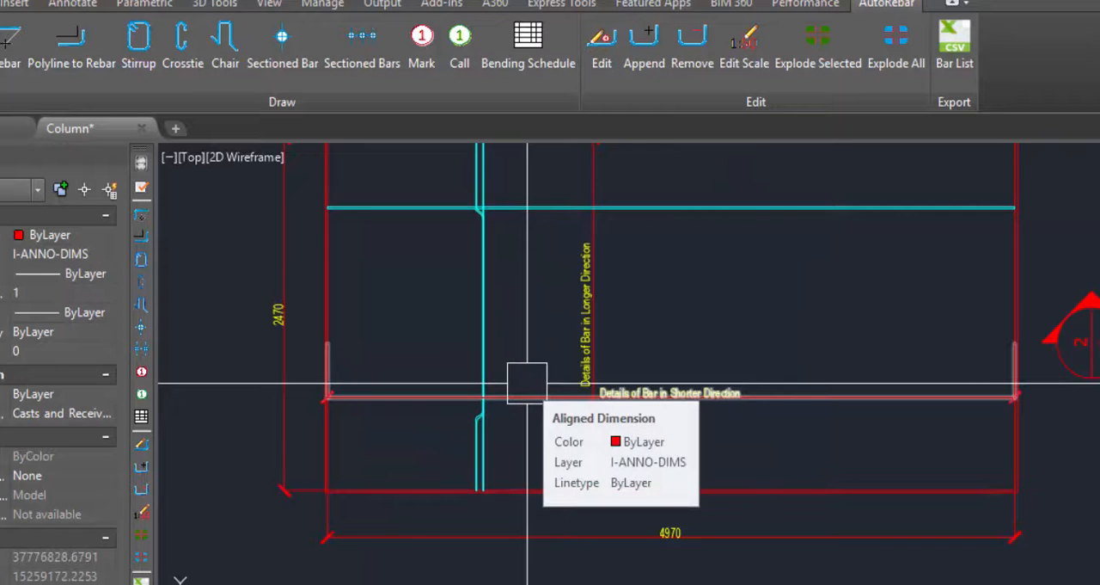
{"action": "scroll", "coordinate": [527, 385], "scroll_direction": "down", "scroll_amount": 3}
{"action": "scroll", "coordinate": [490, 301], "scroll_direction": "up", "scroll_amount": 7}
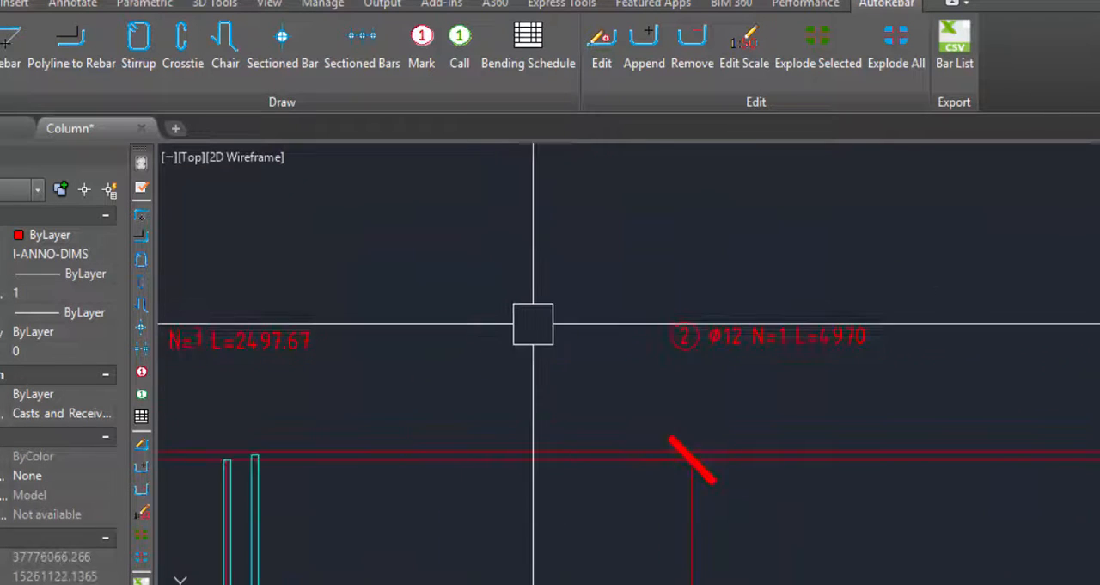
Insert a bending schedule for the marked bars in the empty area to the right of section A.
{"action": "scroll", "coordinate": [477, 353], "scroll_direction": "down", "scroll_amount": 4}
{"action": "scroll", "coordinate": [351, 174], "scroll_direction": "down", "scroll_amount": 6}
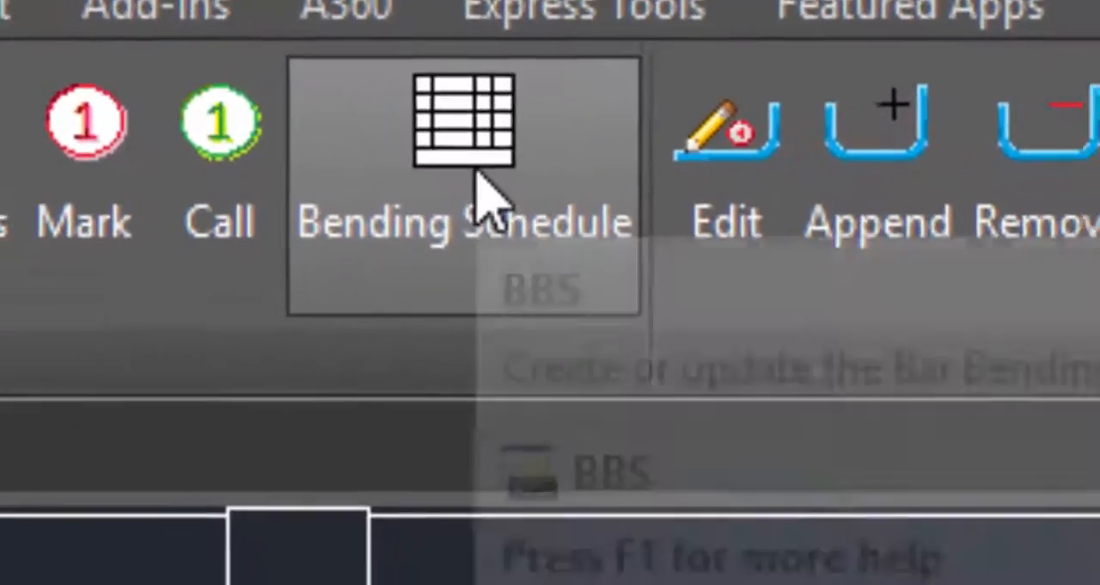
{"action": "left_click", "coordinate": [531, 48]}
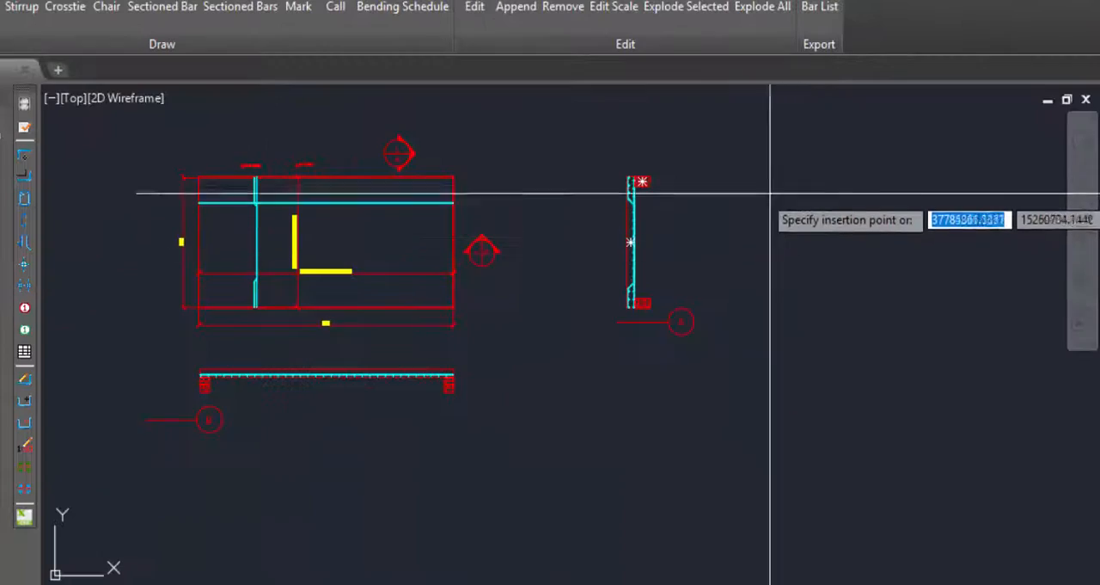
{"action": "left_click", "coordinate": [737, 178]}
Compare the bending schedule's rows and columns with the two rebar marks above the slab plan.
{"action": "scroll", "coordinate": [839, 202], "scroll_direction": "up", "scroll_amount": 5}
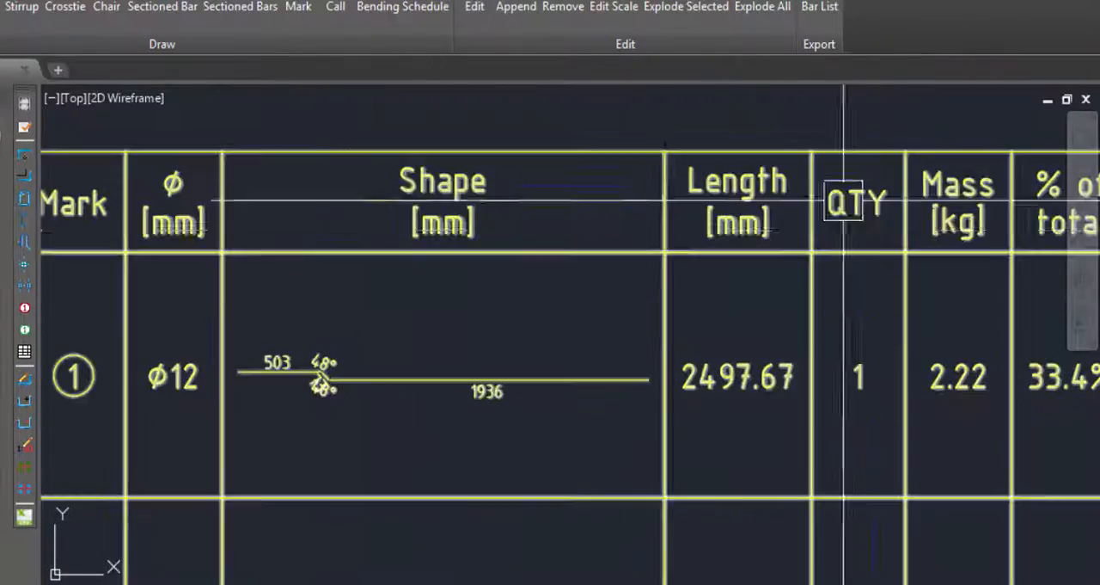
{"action": "scroll", "coordinate": [565, 255], "scroll_direction": "down", "scroll_amount": 3}
{"action": "scroll", "coordinate": [623, 410], "scroll_direction": "down", "scroll_amount": 5}
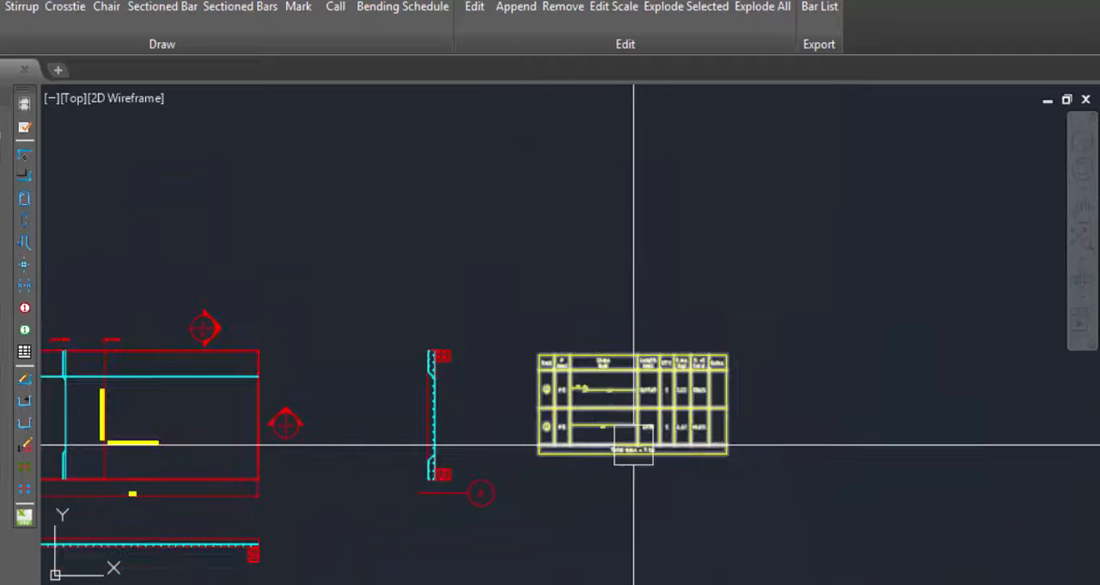
{"action": "scroll", "coordinate": [280, 399], "scroll_direction": "up", "scroll_amount": 6}
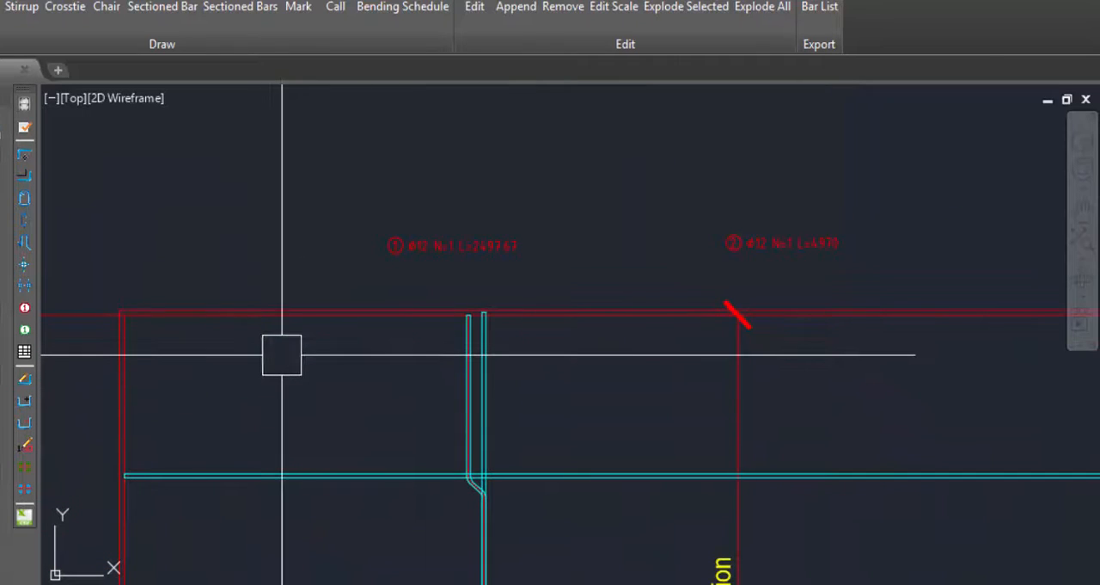
{"action": "scroll", "coordinate": [282, 354], "scroll_direction": "down", "scroll_amount": 6}
{"action": "scroll", "coordinate": [676, 319], "scroll_direction": "up", "scroll_amount": 6}
{"action": "scroll", "coordinate": [498, 410], "scroll_direction": "down", "scroll_amount": 3}
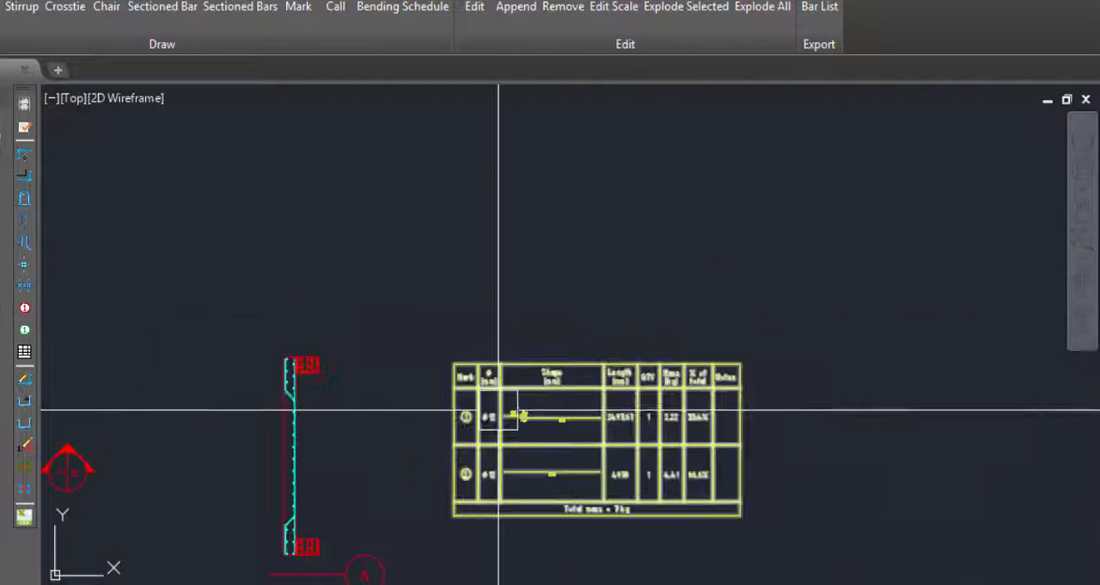
{"action": "scroll", "coordinate": [498, 410], "scroll_direction": "up", "scroll_amount": 5}
{"action": "scroll", "coordinate": [630, 465], "scroll_direction": "down", "scroll_amount": 6}
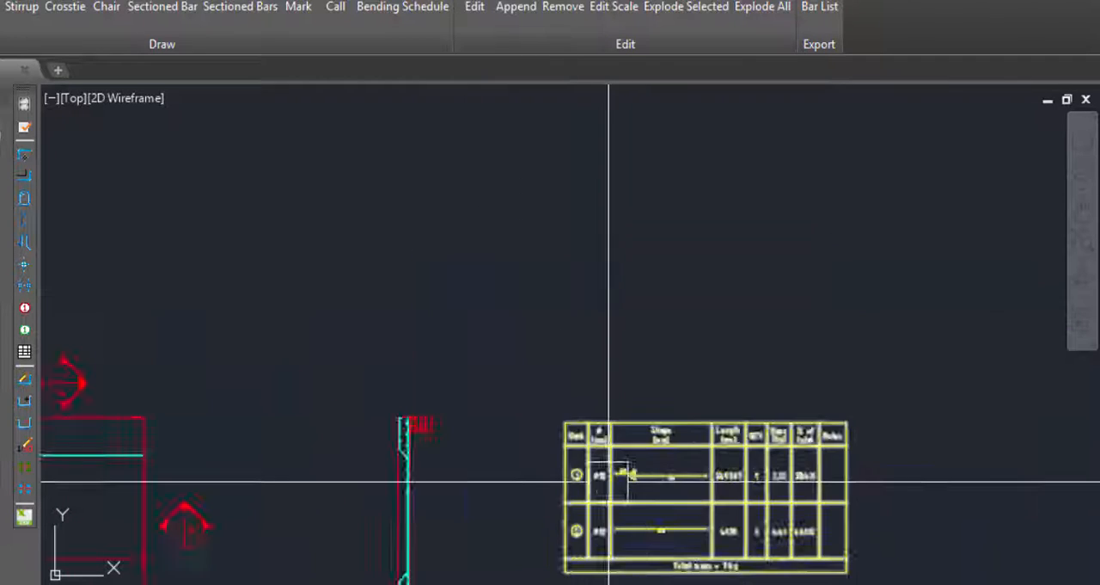
Compare the bent shape in the schedule's first row with the cranked vertical bar in the slab plan.
{"action": "scroll", "coordinate": [610, 447], "scroll_direction": "up", "scroll_amount": 6}
{"action": "scroll", "coordinate": [619, 472], "scroll_direction": "down", "scroll_amount": 2}
{"action": "scroll", "coordinate": [728, 449], "scroll_direction": "up", "scroll_amount": 4}
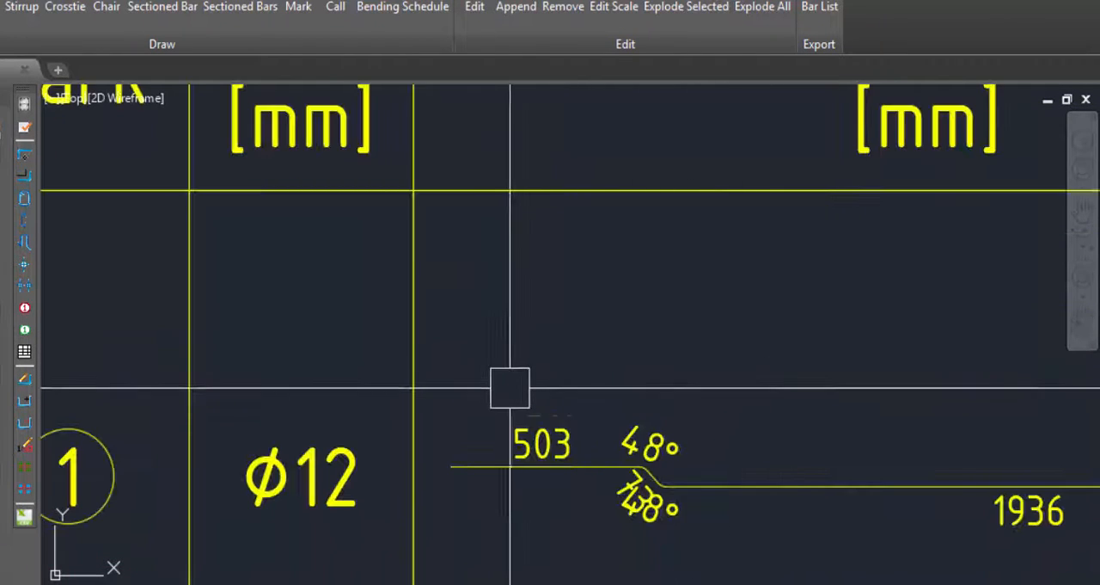
{"action": "scroll", "coordinate": [507, 404], "scroll_direction": "down", "scroll_amount": 4}
{"action": "scroll", "coordinate": [732, 484], "scroll_direction": "down", "scroll_amount": 7}
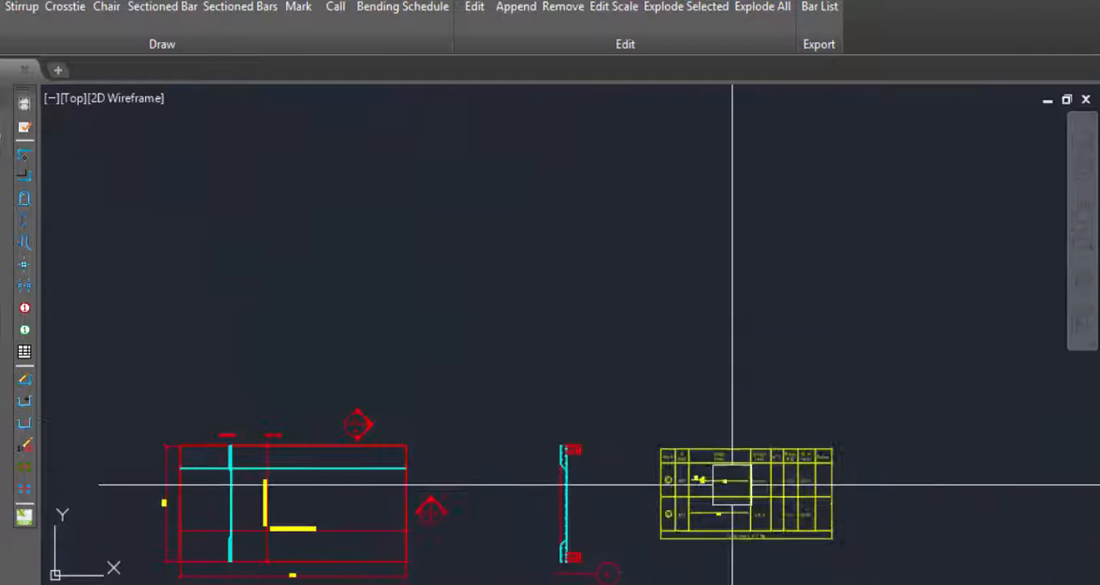
{"action": "scroll", "coordinate": [541, 513], "scroll_direction": "up", "scroll_amount": 8}
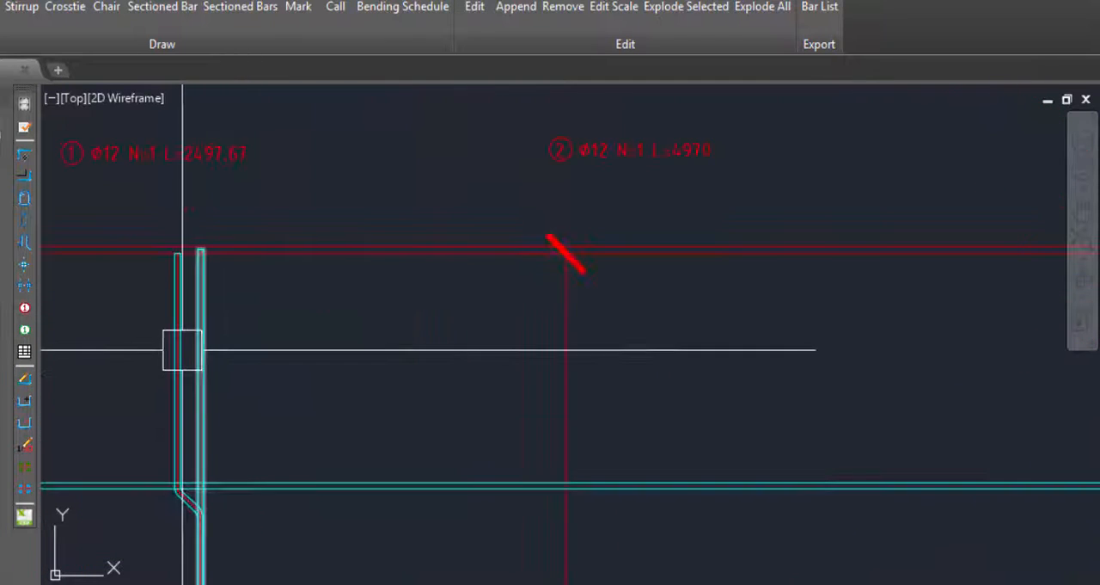
{"action": "scroll", "coordinate": [182, 350], "scroll_direction": "down", "scroll_amount": 5}
{"action": "scroll", "coordinate": [663, 373], "scroll_direction": "up", "scroll_amount": 7}
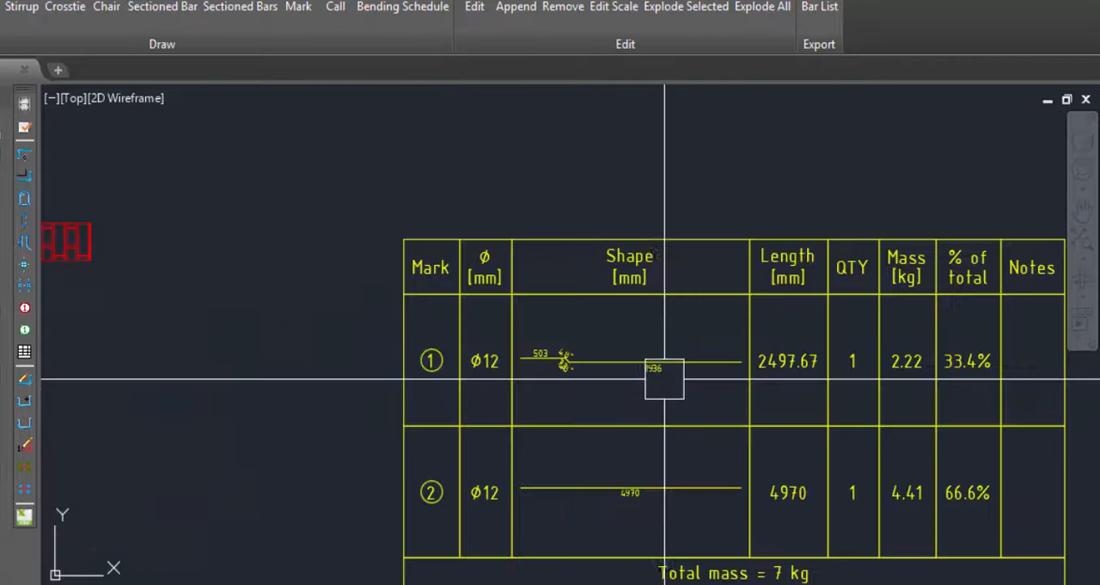
Examine the length and mass entries and the dimensioned shapes of both bars in the bending schedule.
{"action": "scroll", "coordinate": [496, 332], "scroll_direction": "down", "scroll_amount": 6}
{"action": "scroll", "coordinate": [582, 388], "scroll_direction": "up", "scroll_amount": 4}
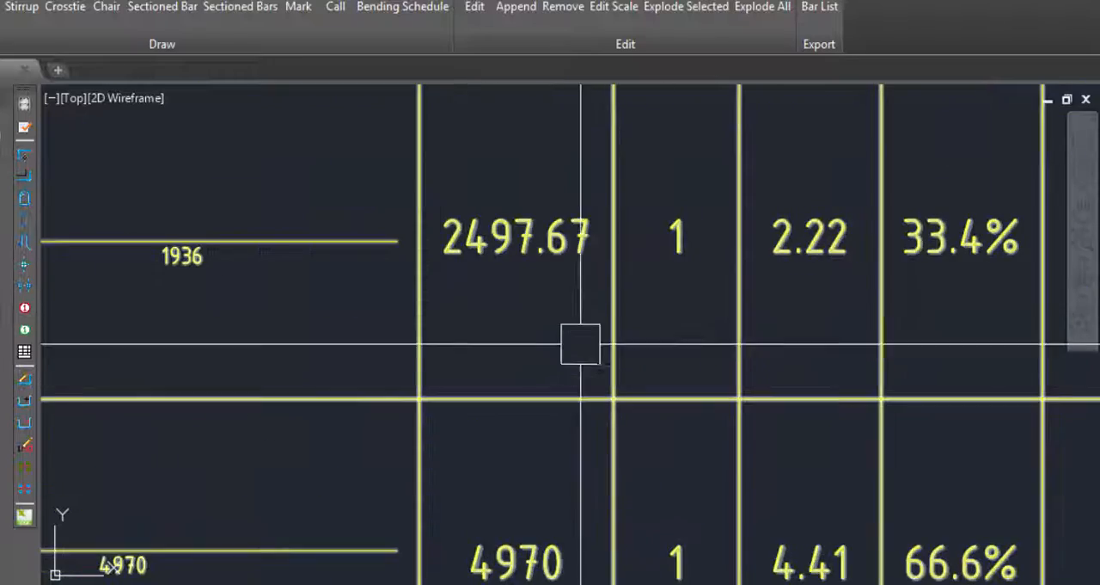
{"action": "scroll", "coordinate": [581, 340], "scroll_direction": "down", "scroll_amount": 3}
{"action": "scroll", "coordinate": [587, 301], "scroll_direction": "up", "scroll_amount": 2}
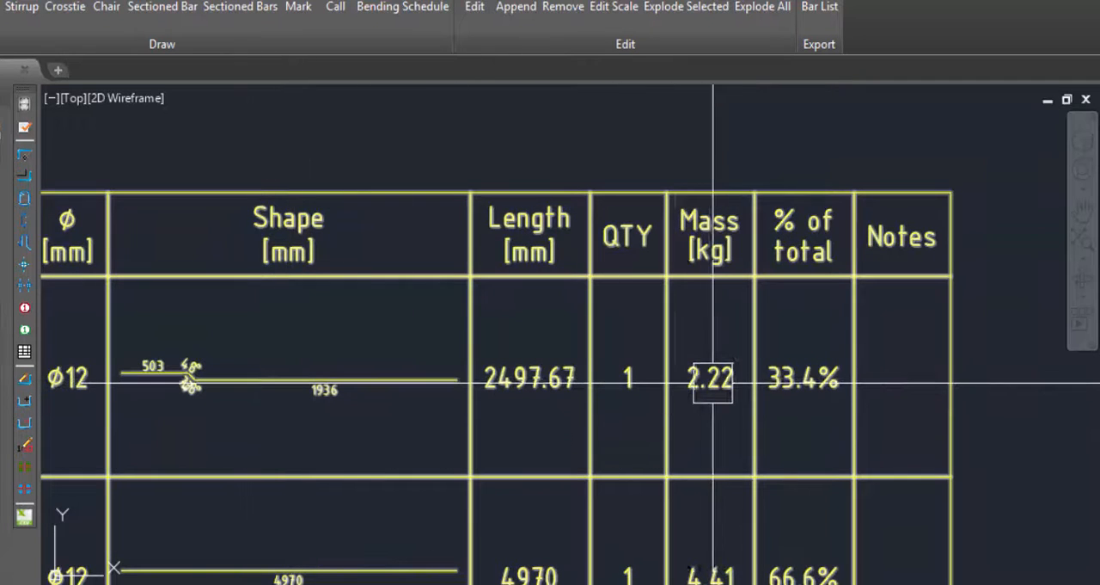
{"action": "scroll", "coordinate": [739, 416], "scroll_direction": "down", "scroll_amount": 4}
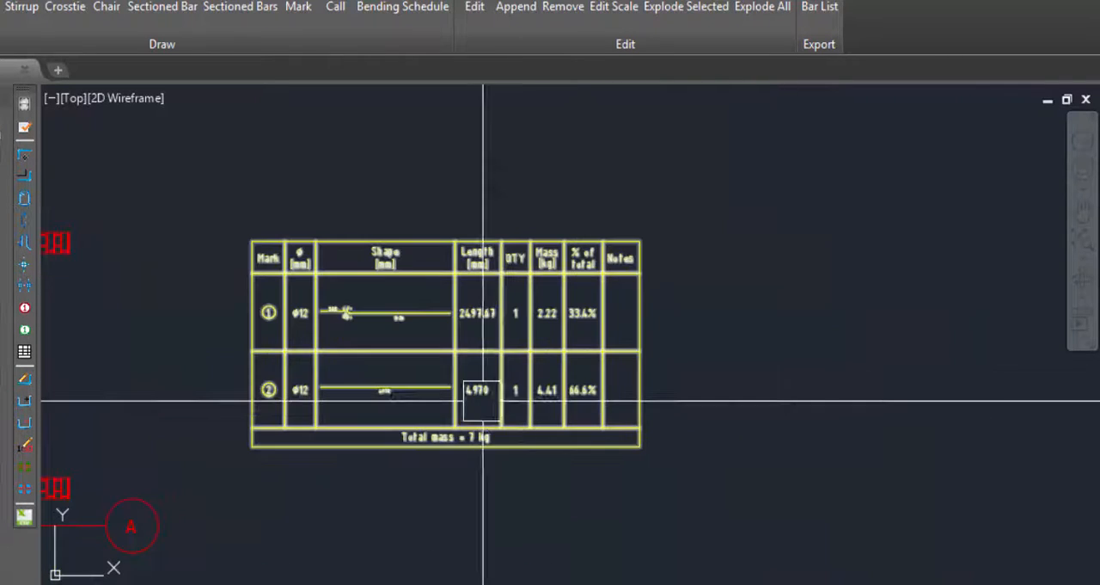
{"action": "scroll", "coordinate": [282, 381], "scroll_direction": "up", "scroll_amount": 6}
{"action": "scroll", "coordinate": [336, 416], "scroll_direction": "down", "scroll_amount": 4}
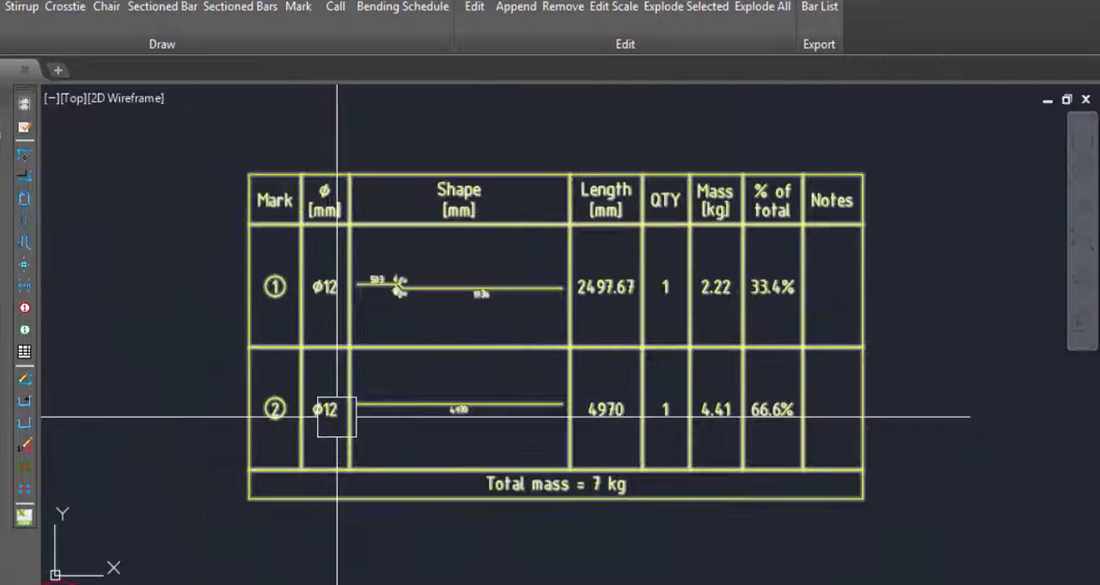
{"action": "scroll", "coordinate": [491, 410], "scroll_direction": "up", "scroll_amount": 5}
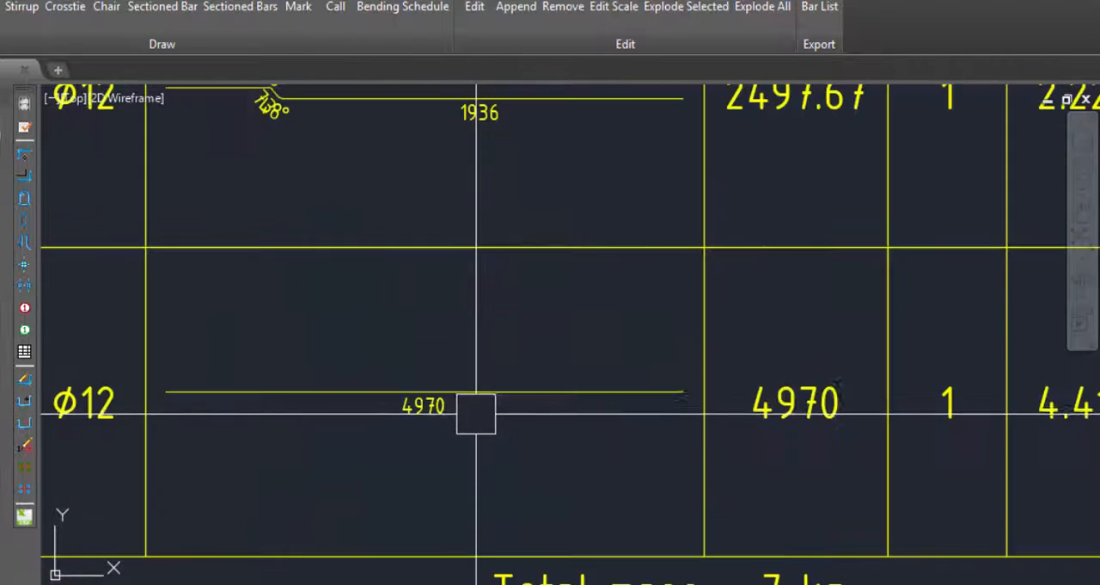
{"action": "scroll", "coordinate": [473, 422], "scroll_direction": "down", "scroll_amount": 5}
{"action": "scroll", "coordinate": [428, 283], "scroll_direction": "up", "scroll_amount": 5}
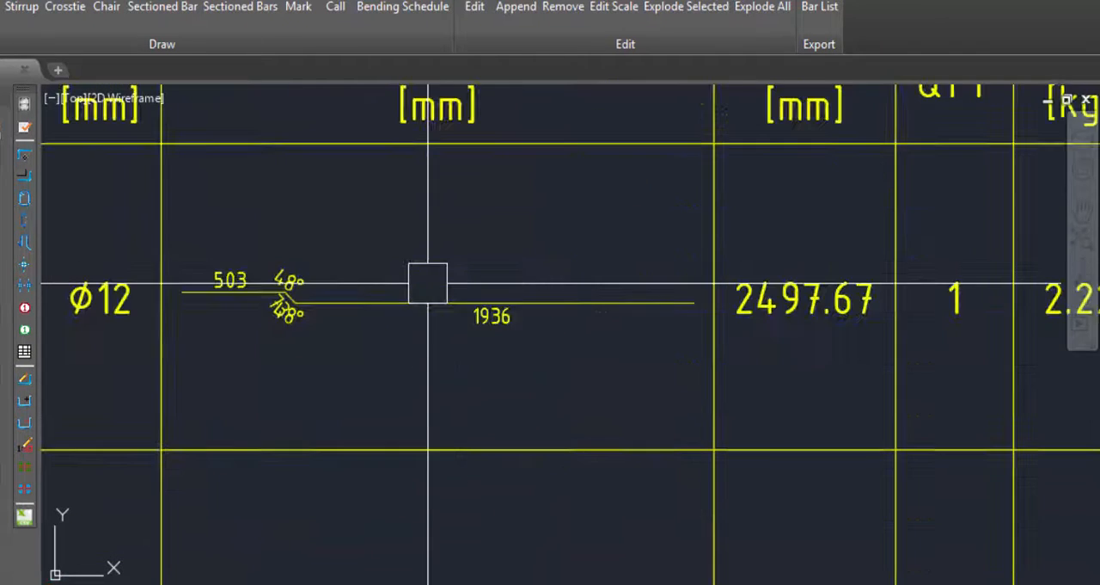
{"action": "scroll", "coordinate": [430, 282], "scroll_direction": "down", "scroll_amount": 2}
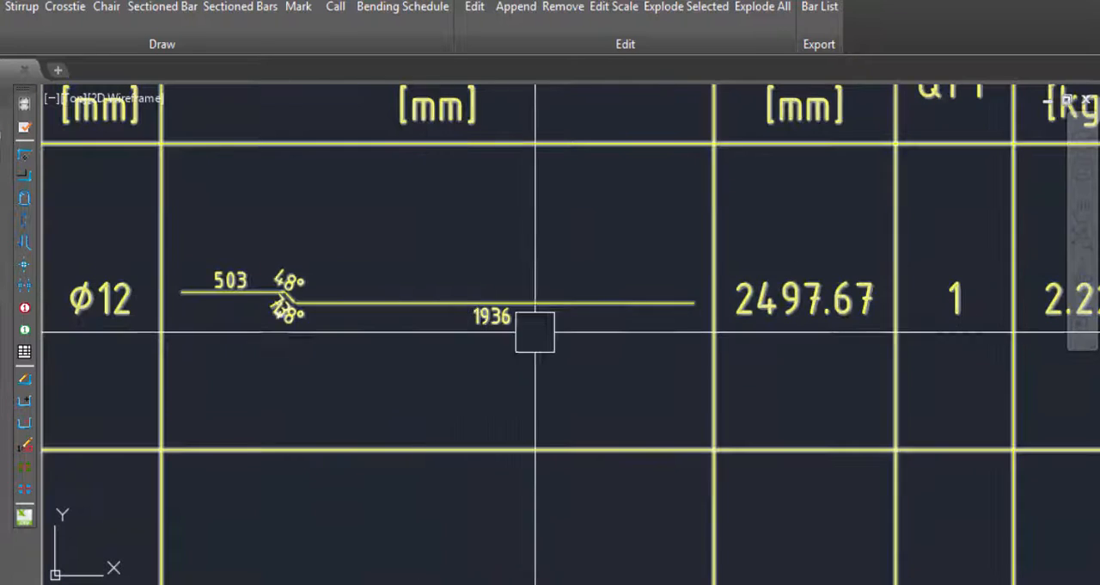
{"action": "scroll", "coordinate": [535, 332], "scroll_direction": "up", "scroll_amount": 2}
{"action": "scroll", "coordinate": [301, 226], "scroll_direction": "down", "scroll_amount": 5}
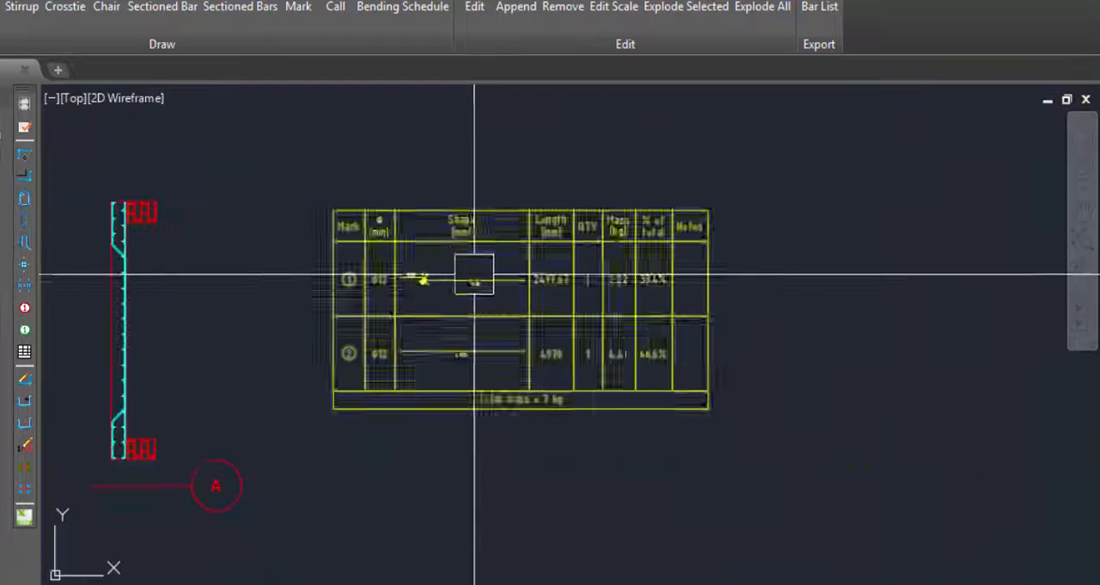
Examine the second bar's row and the total mass in the schedule, and compare them with the first bar's row.
{"action": "scroll", "coordinate": [566, 362], "scroll_direction": "up", "scroll_amount": 6}
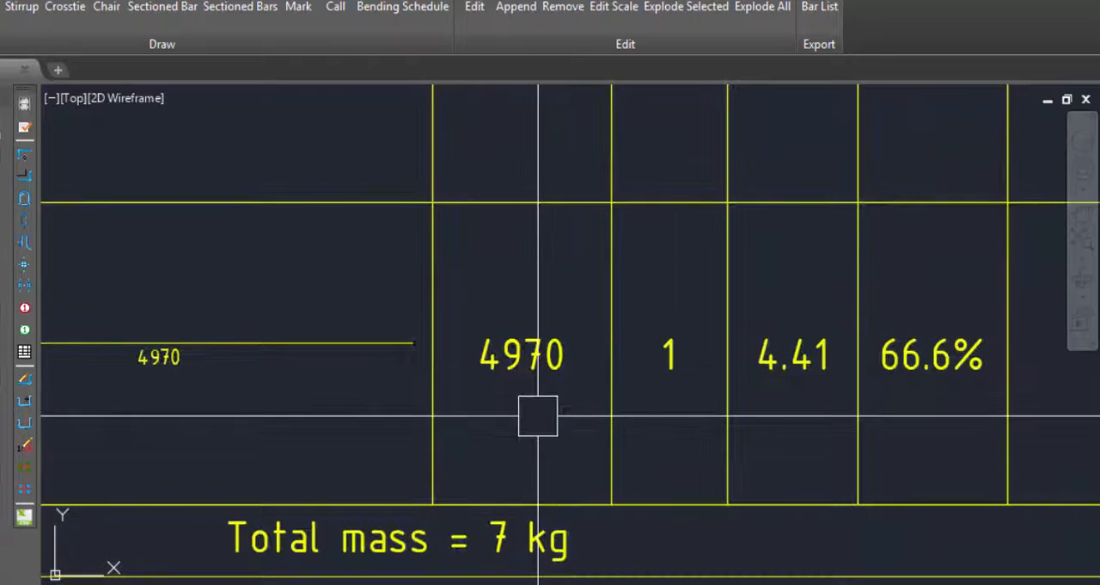
{"action": "scroll", "coordinate": [538, 418], "scroll_direction": "down", "scroll_amount": 5}
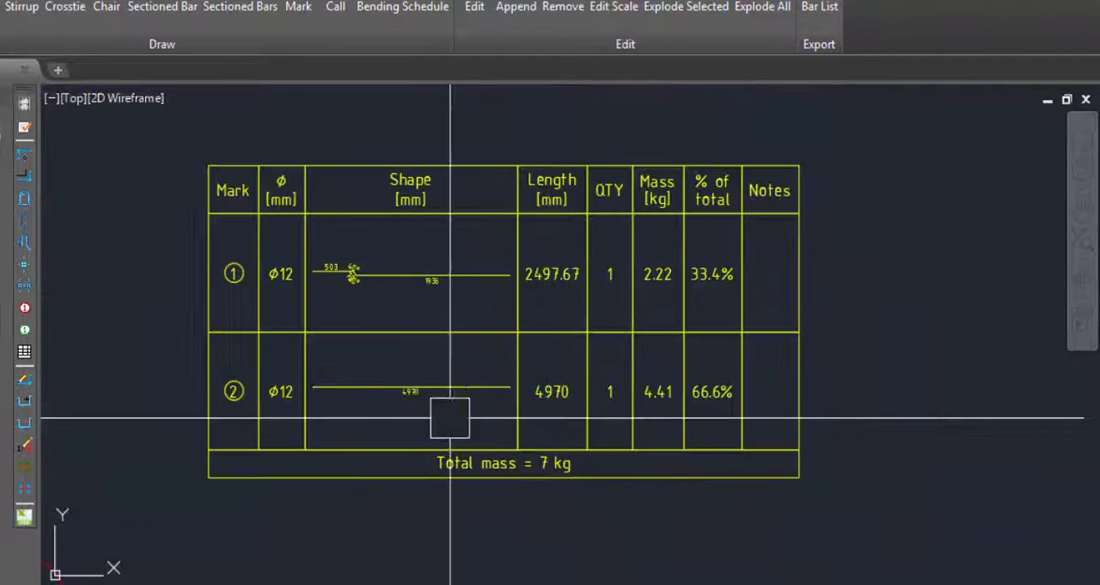
{"action": "scroll", "coordinate": [430, 374], "scroll_direction": "up", "scroll_amount": 7}
{"action": "scroll", "coordinate": [567, 373], "scroll_direction": "down", "scroll_amount": 7}
{"action": "scroll", "coordinate": [692, 356], "scroll_direction": "up", "scroll_amount": 5}
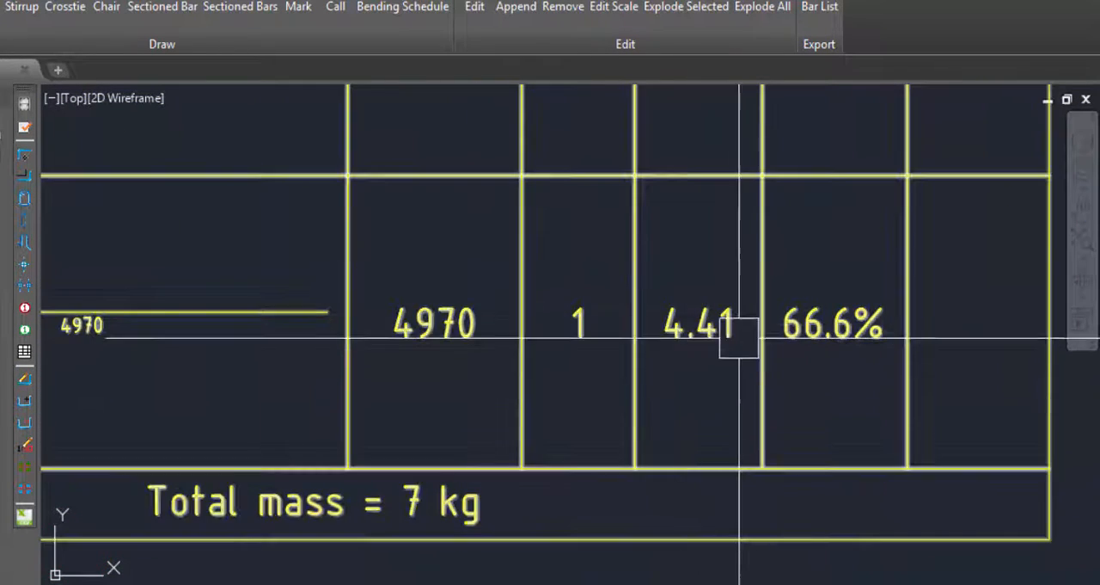
{"action": "scroll", "coordinate": [758, 394], "scroll_direction": "down", "scroll_amount": 10}
{"action": "scroll", "coordinate": [662, 325], "scroll_direction": "up", "scroll_amount": 7}
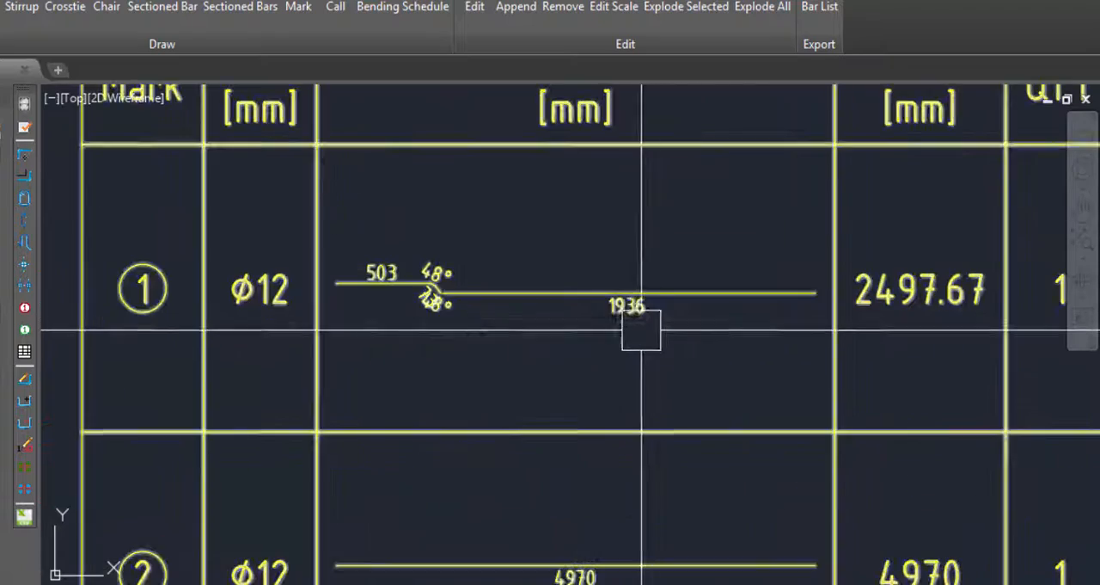
{"action": "scroll", "coordinate": [361, 331], "scroll_direction": "down", "scroll_amount": 5}
{"action": "scroll", "coordinate": [369, 331], "scroll_direction": "up", "scroll_amount": 5}
{"action": "scroll", "coordinate": [516, 339], "scroll_direction": "down", "scroll_amount": 5}
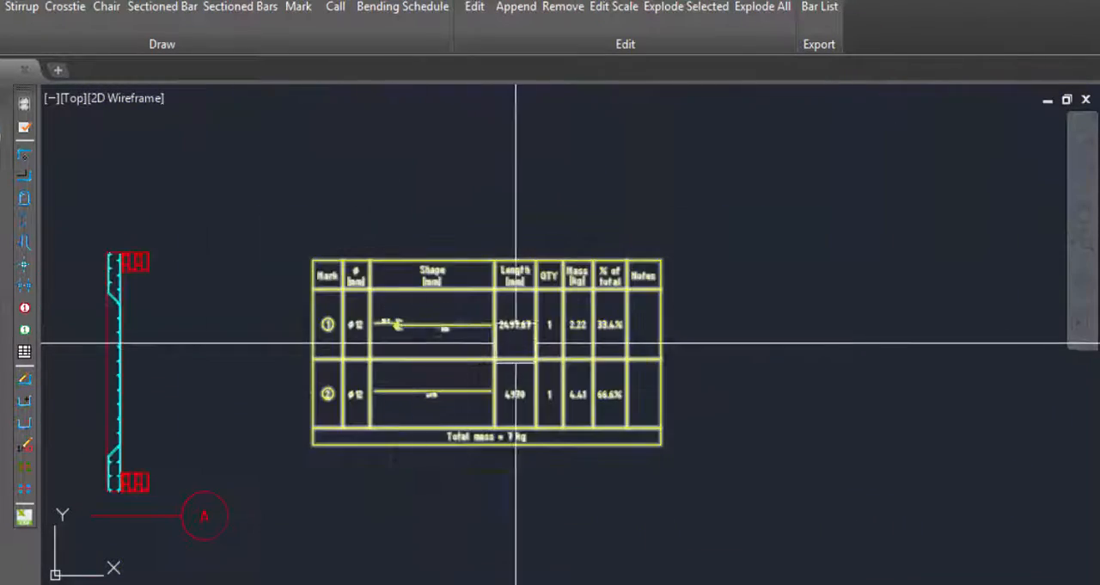
{"action": "scroll", "coordinate": [511, 321], "scroll_direction": "up", "scroll_amount": 8}
{"action": "scroll", "coordinate": [504, 407], "scroll_direction": "down", "scroll_amount": 5}
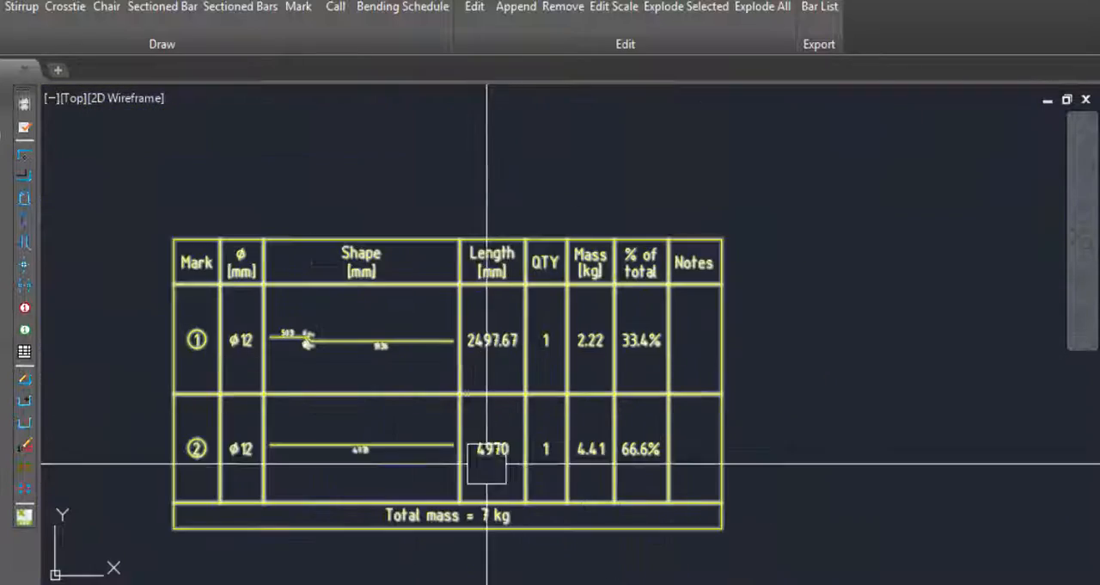
Review the quantity, mass and percentage columns for both bars in the bending schedule.
{"action": "scroll", "coordinate": [511, 447], "scroll_direction": "up", "scroll_amount": 5}
{"action": "scroll", "coordinate": [494, 314], "scroll_direction": "down", "scroll_amount": 5}
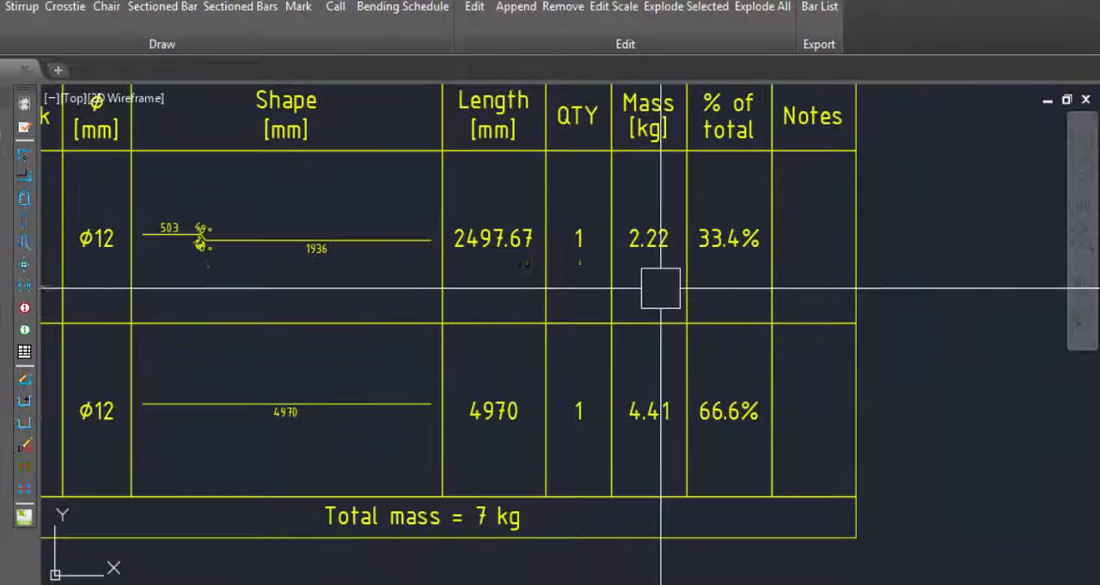
{"action": "scroll", "coordinate": [582, 277], "scroll_direction": "up", "scroll_amount": 3}
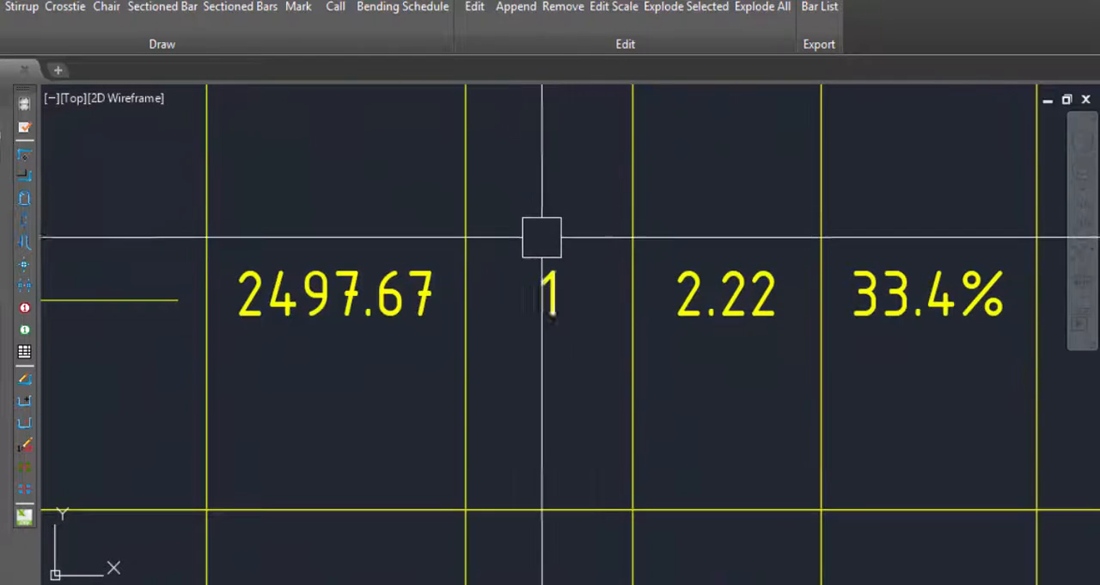
{"action": "scroll", "coordinate": [565, 373], "scroll_direction": "down", "scroll_amount": 4}
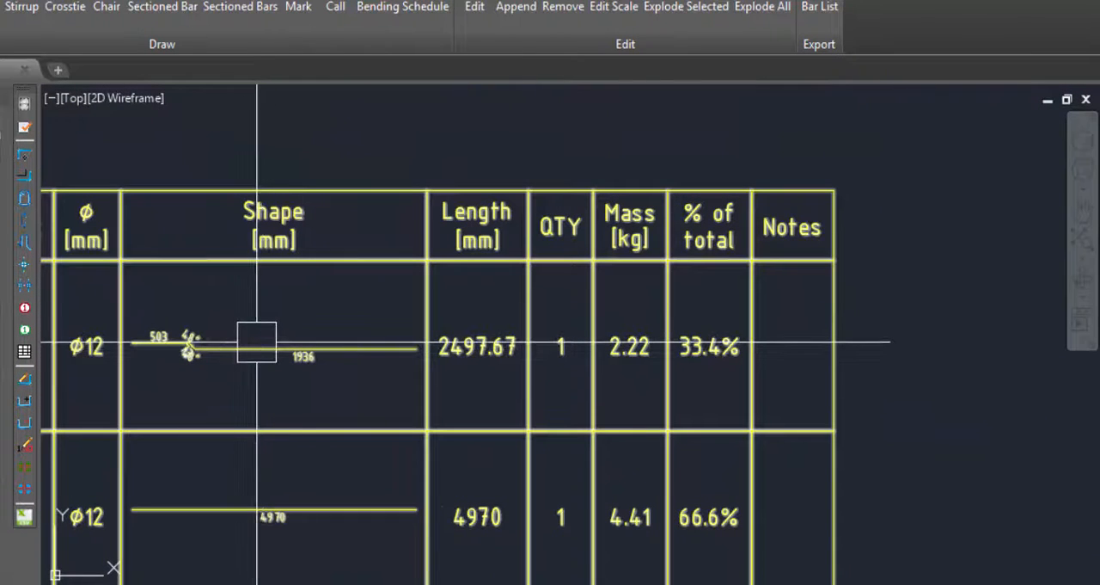
{"action": "scroll", "coordinate": [664, 347], "scroll_direction": "down", "scroll_amount": 4}
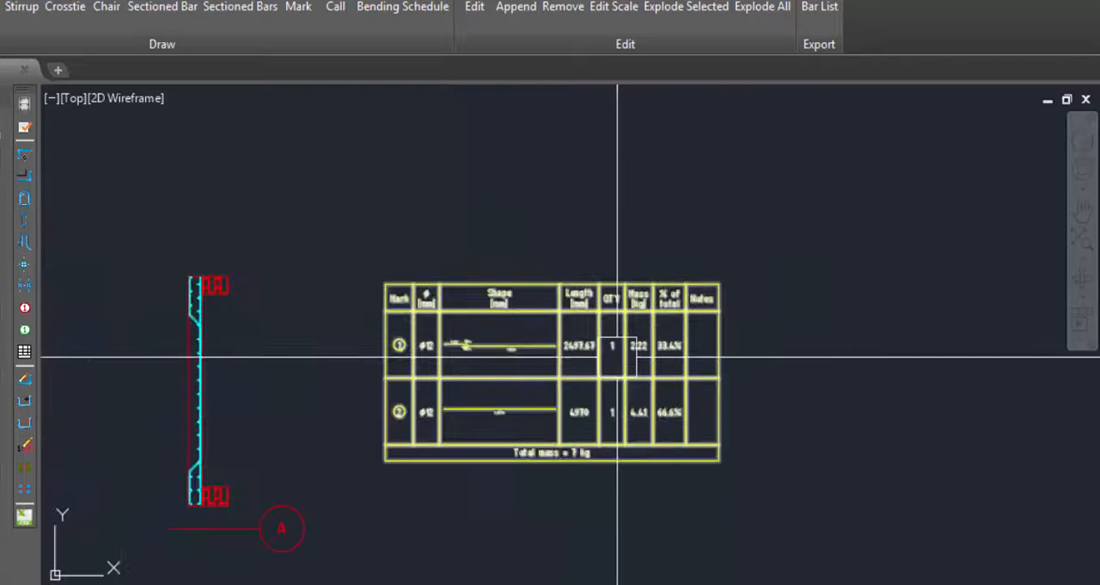
{"action": "scroll", "coordinate": [622, 364], "scroll_direction": "up", "scroll_amount": 4}
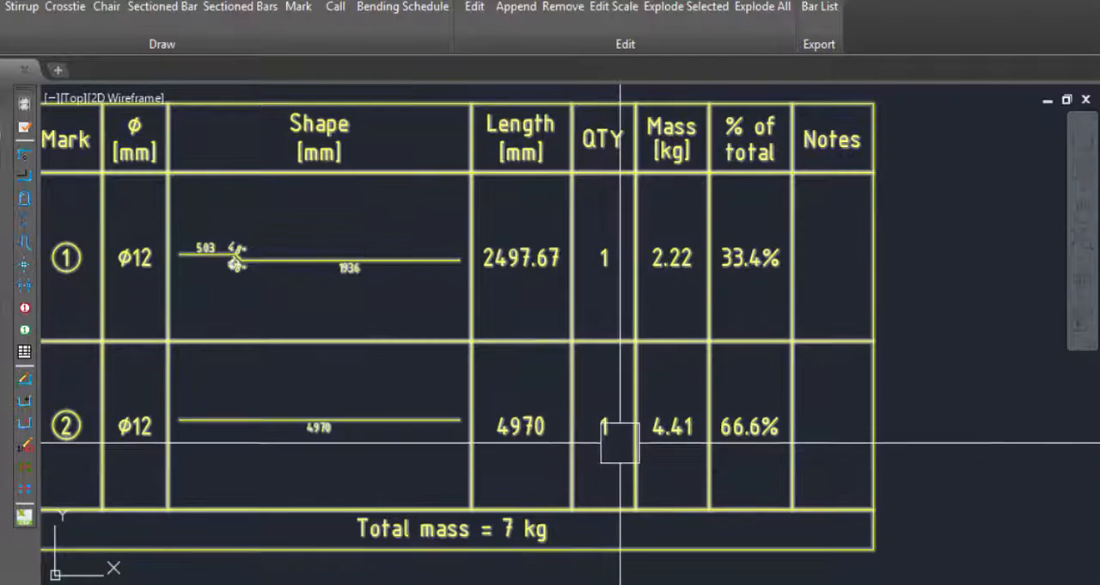
{"action": "scroll", "coordinate": [756, 378], "scroll_direction": "down", "scroll_amount": 4}
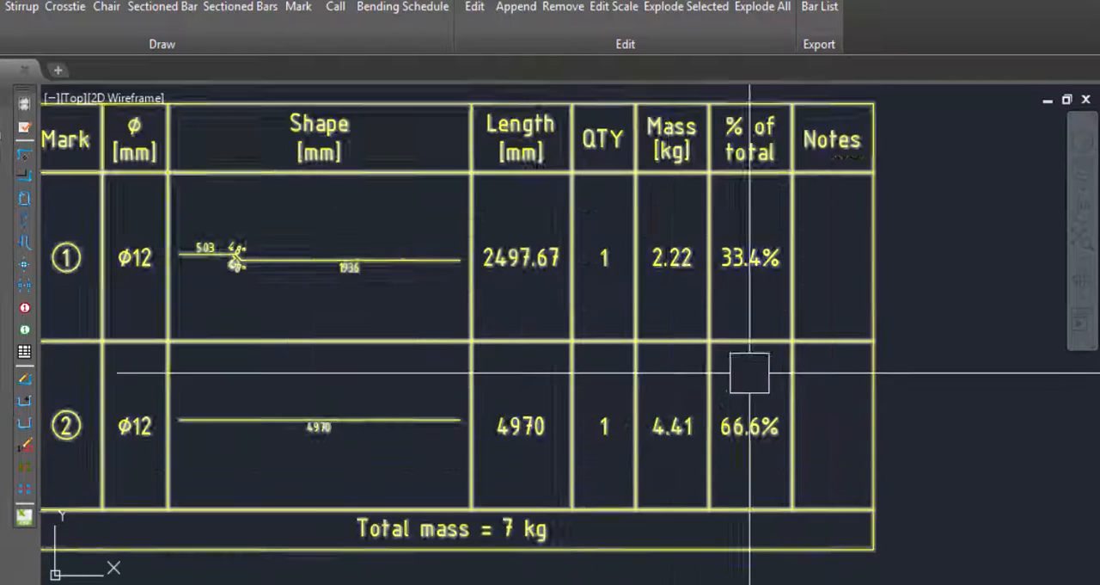
Review the two rebar marks above the slab plan, focusing on the vertical bar's mark.
{"action": "scroll", "coordinate": [491, 401], "scroll_direction": "up", "scroll_amount": 4}
{"action": "scroll", "coordinate": [328, 386], "scroll_direction": "up", "scroll_amount": 2}
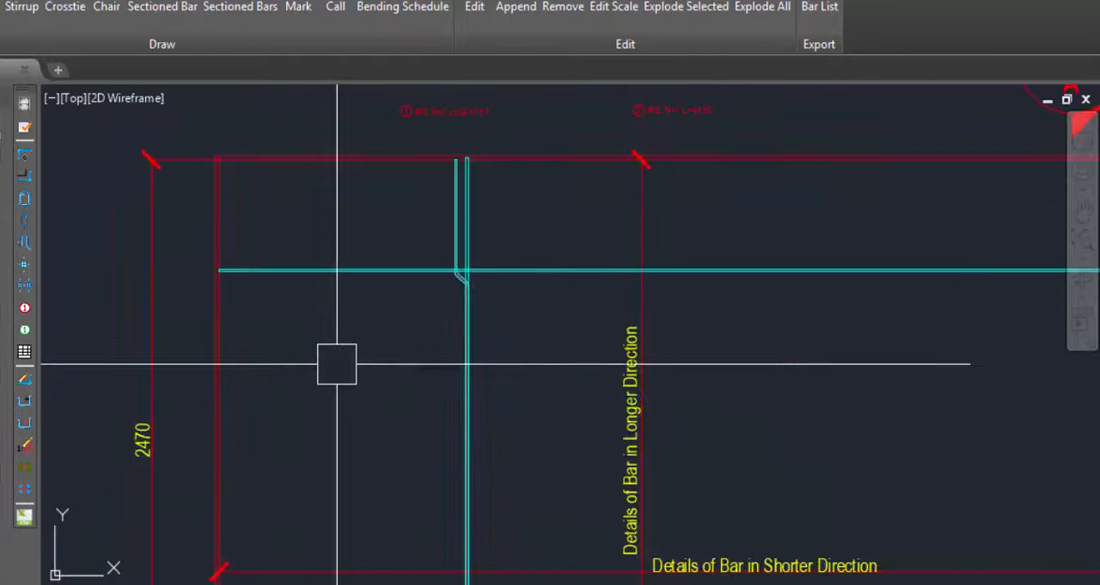
{"action": "scroll", "coordinate": [337, 363], "scroll_direction": "down", "scroll_amount": 4}
{"action": "scroll", "coordinate": [481, 301], "scroll_direction": "up", "scroll_amount": 2}
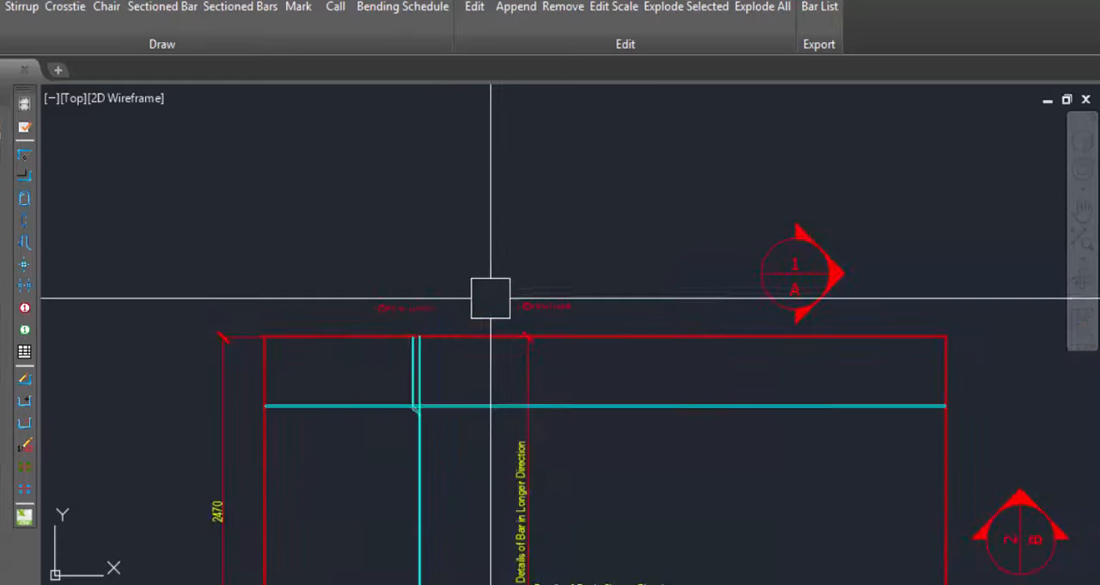
{"action": "scroll", "coordinate": [415, 296], "scroll_direction": "up", "scroll_amount": 3}
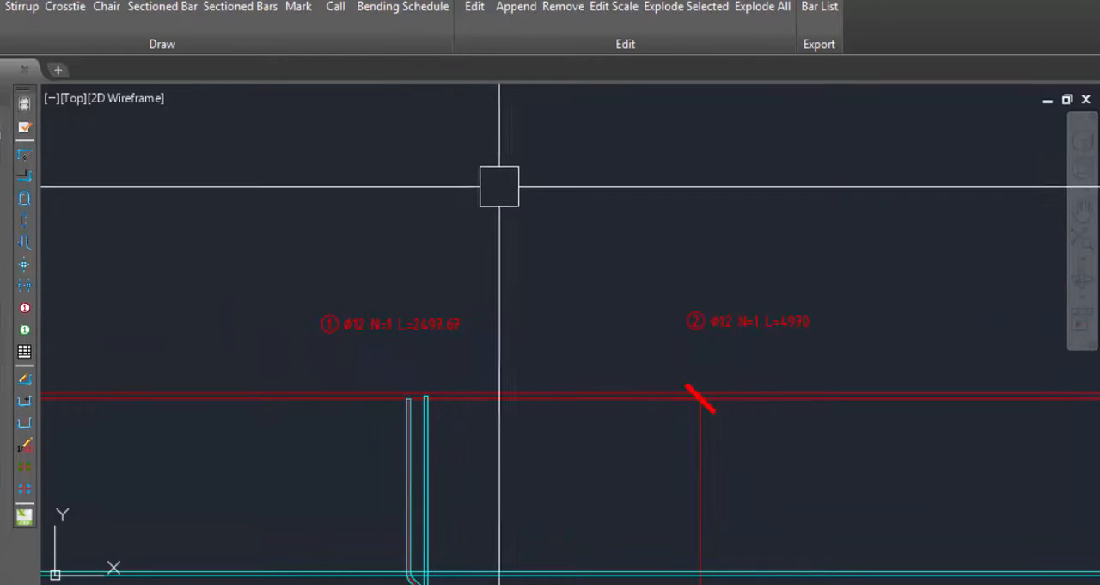
{"action": "scroll", "coordinate": [503, 193], "scroll_direction": "down", "scroll_amount": 2}
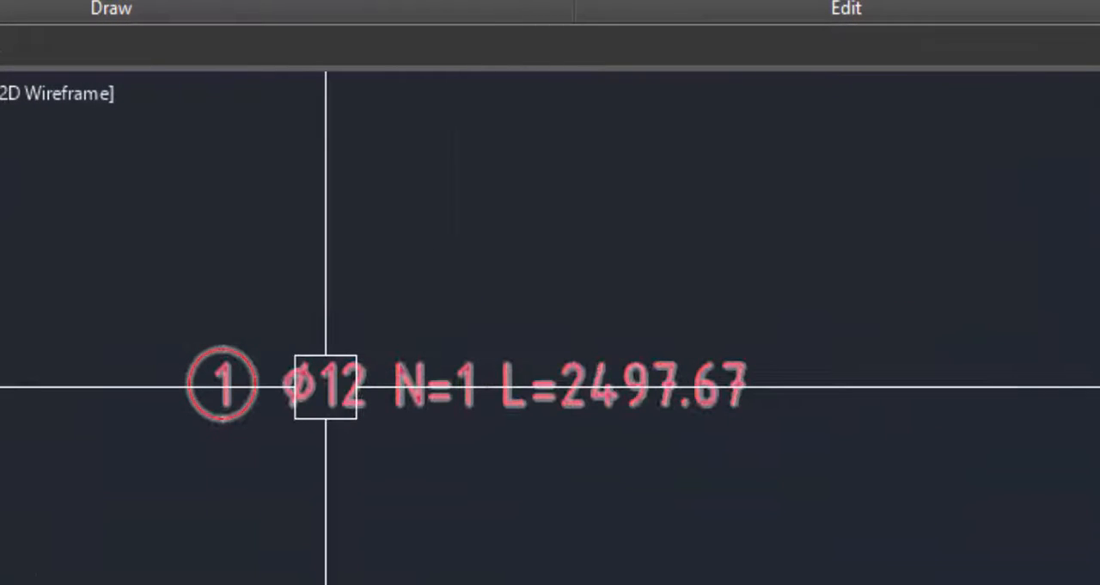
Compare the vertical bar's mark with the slab's horizontal dimension and the two rows of the bending schedule.
{"action": "scroll", "coordinate": [596, 356], "scroll_direction": "down", "scroll_amount": 10}
{"action": "scroll", "coordinate": [714, 574], "scroll_direction": "up", "scroll_amount": 4}
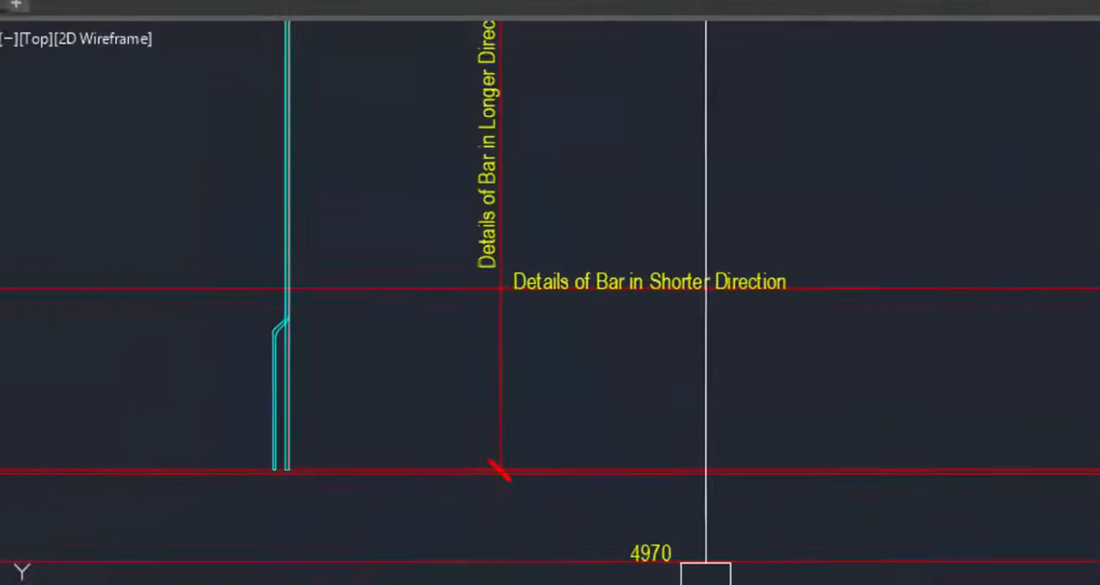
{"action": "scroll", "coordinate": [512, 476], "scroll_direction": "down", "scroll_amount": 6}
{"action": "scroll", "coordinate": [1032, 370], "scroll_direction": "up", "scroll_amount": 8}
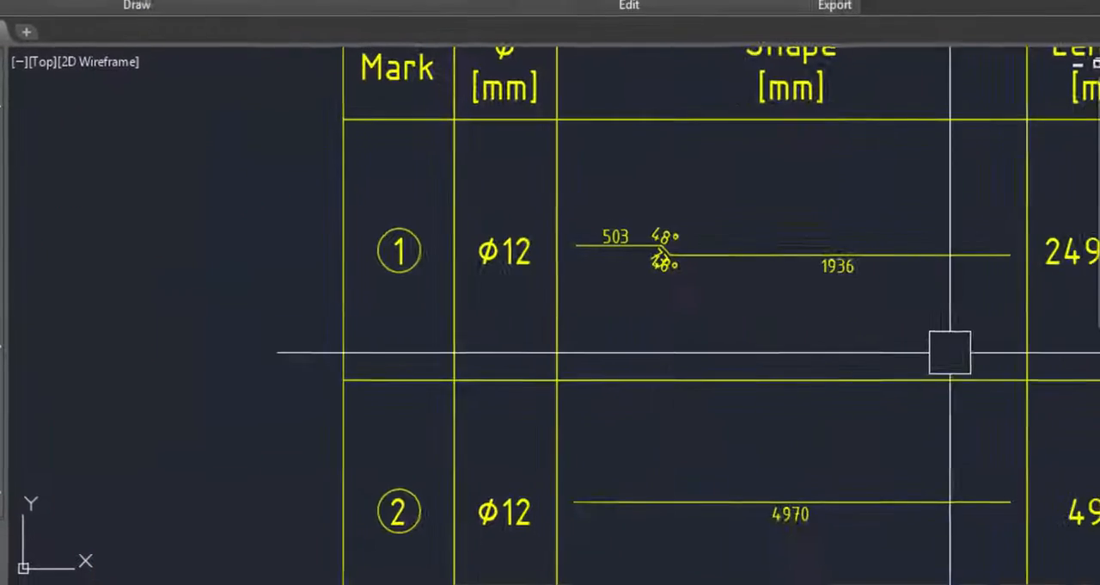
{"action": "scroll", "coordinate": [655, 375], "scroll_direction": "down", "scroll_amount": 6}
{"action": "scroll", "coordinate": [851, 342], "scroll_direction": "down", "scroll_amount": 4}
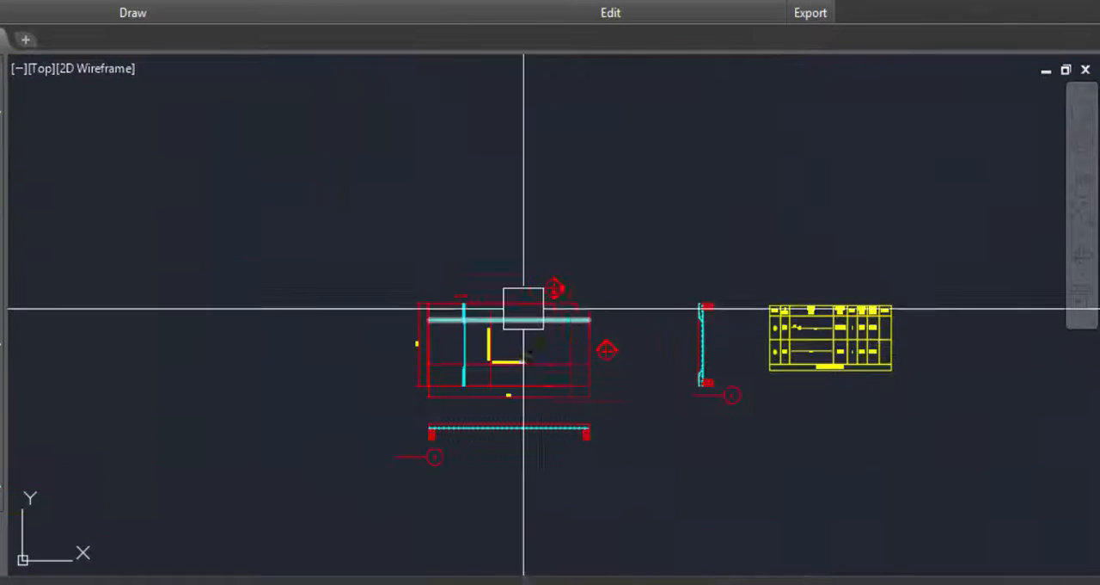
Edit the vertical bar's mark 1 above the slab plan and set its spacing S to 150 mm.
{"action": "scroll", "coordinate": [499, 305], "scroll_direction": "up", "scroll_amount": 6}
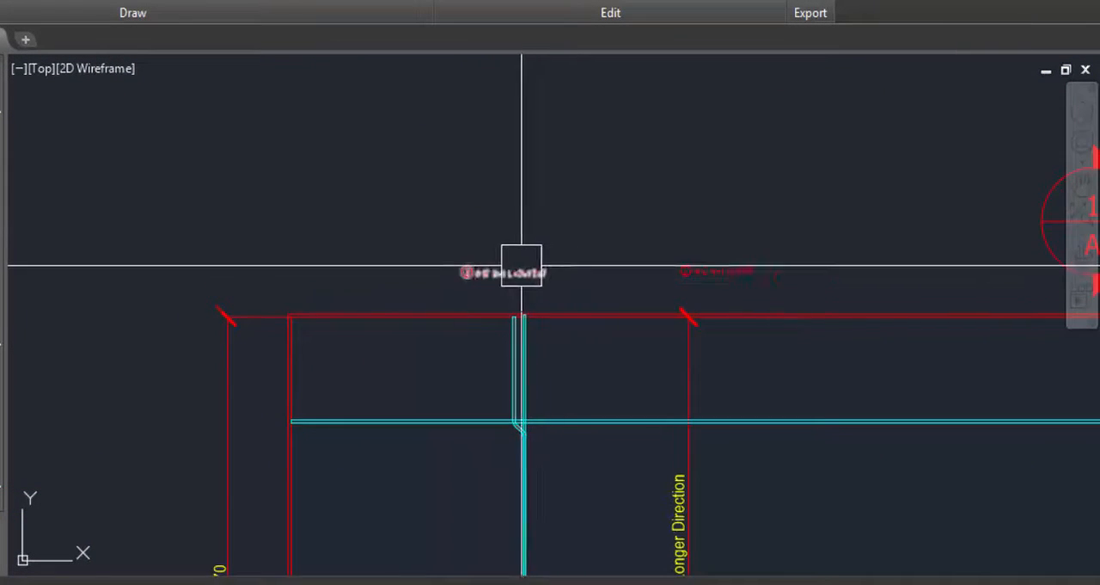
{"action": "scroll", "coordinate": [522, 266], "scroll_direction": "up", "scroll_amount": 5}
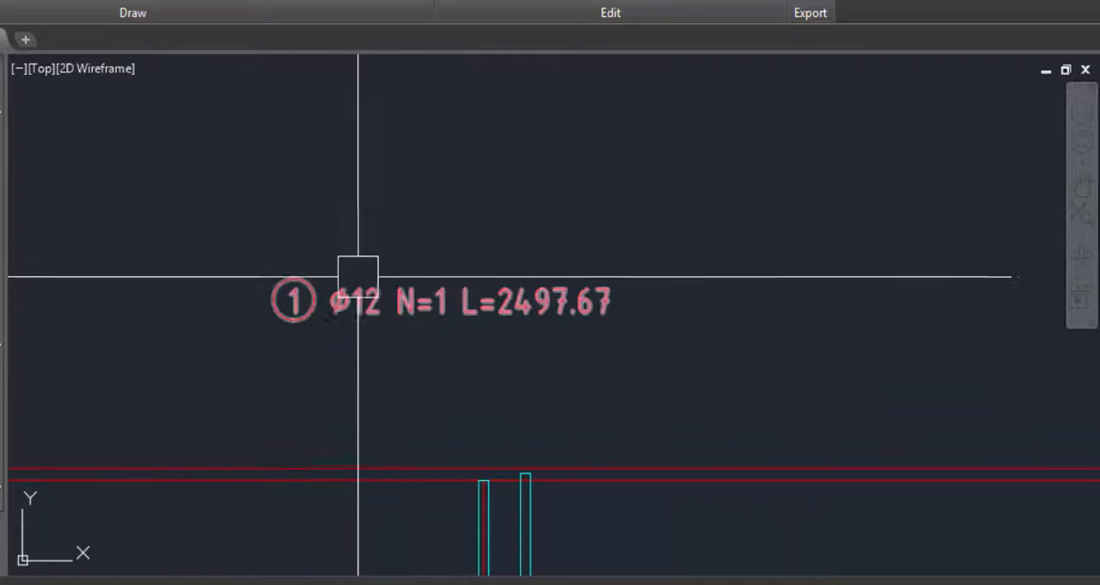
{"action": "scroll", "coordinate": [310, 292], "scroll_direction": "up", "scroll_amount": 2}
{"action": "scroll", "coordinate": [447, 331], "scroll_direction": "down", "scroll_amount": 4}
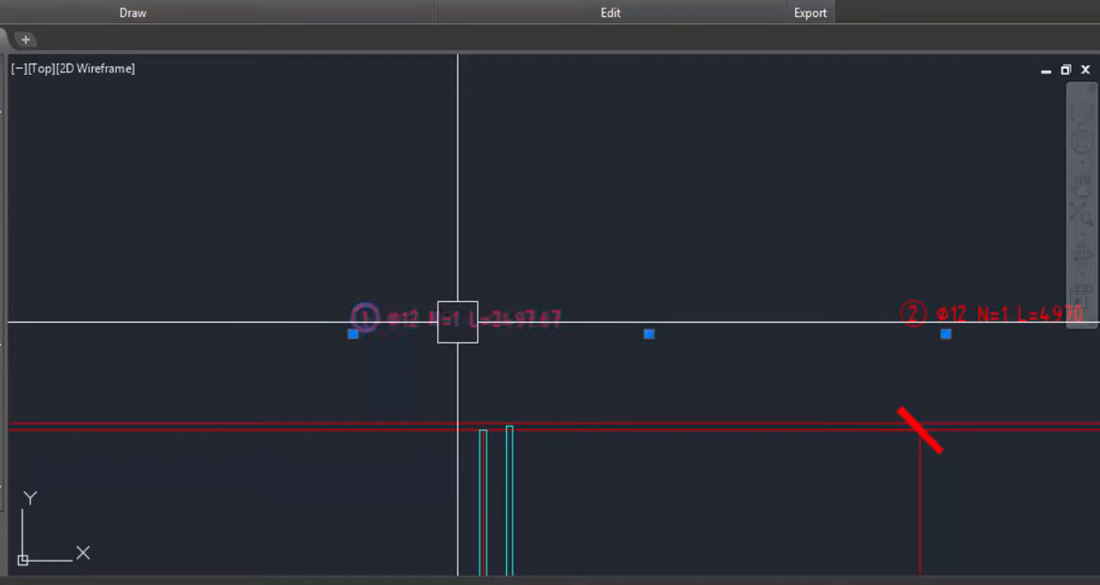
{"action": "double_click", "coordinate": [457, 319]}
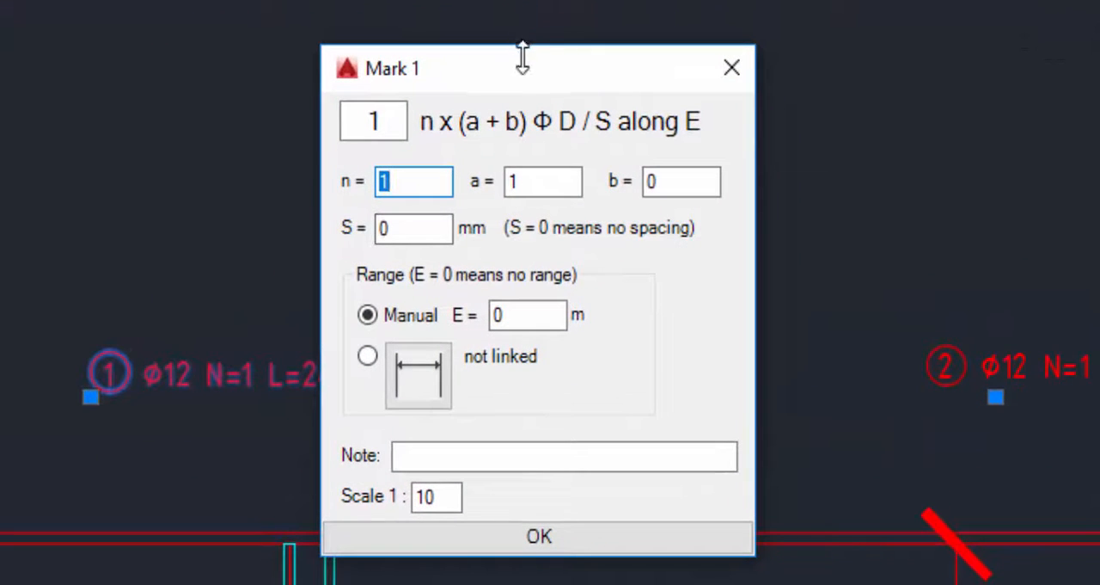
{"action": "mouse_move", "coordinate": [522, 58]}
{"action": "left_mouse_down"}
{"action": "mouse_move", "coordinate": [206, 68]}
{"action": "mouse_move", "coordinate": [193, 52]}
{"action": "mouse_move", "coordinate": [283, 39]}
{"action": "left_mouse_up"}
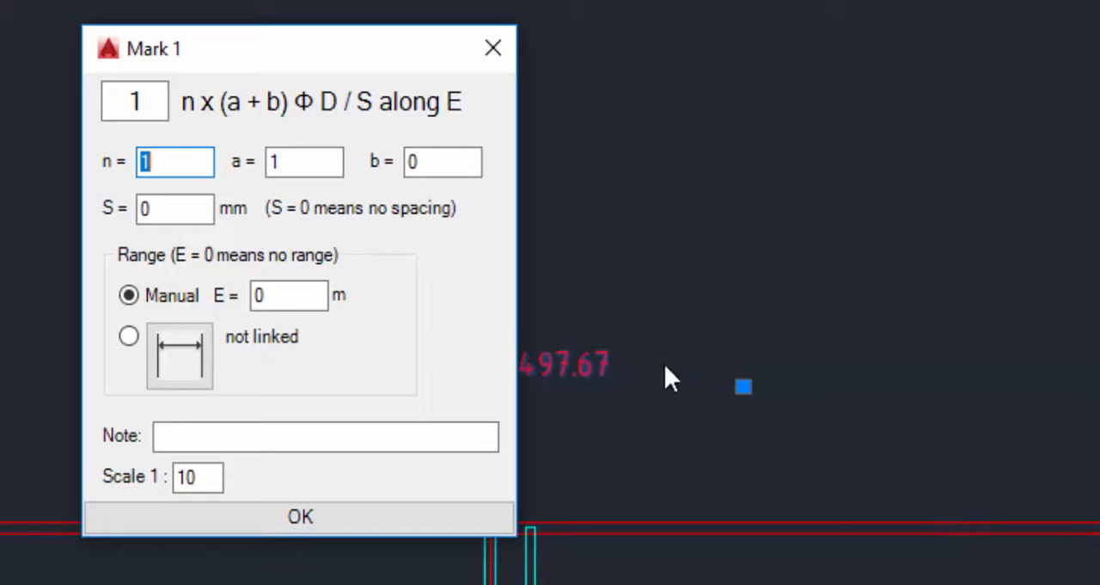
{"action": "left_click_drag", "start_coordinate": [225, 60], "coordinate": [395, 24]}
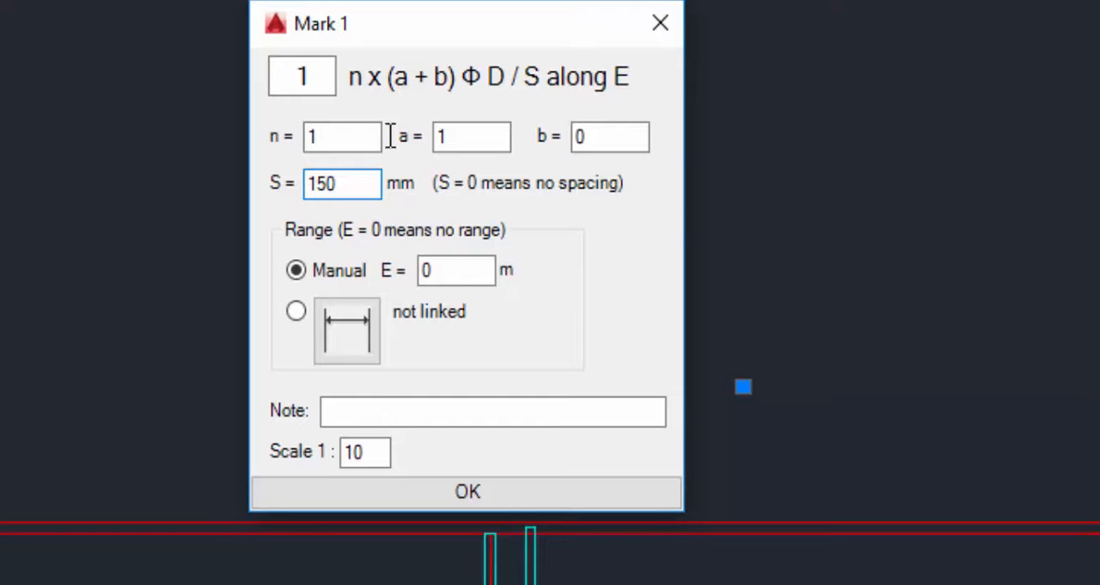
Link mark 1's range to the 4970 dimension below the slab plan and apply the mark settings.
{"action": "left_click", "coordinate": [347, 336]}
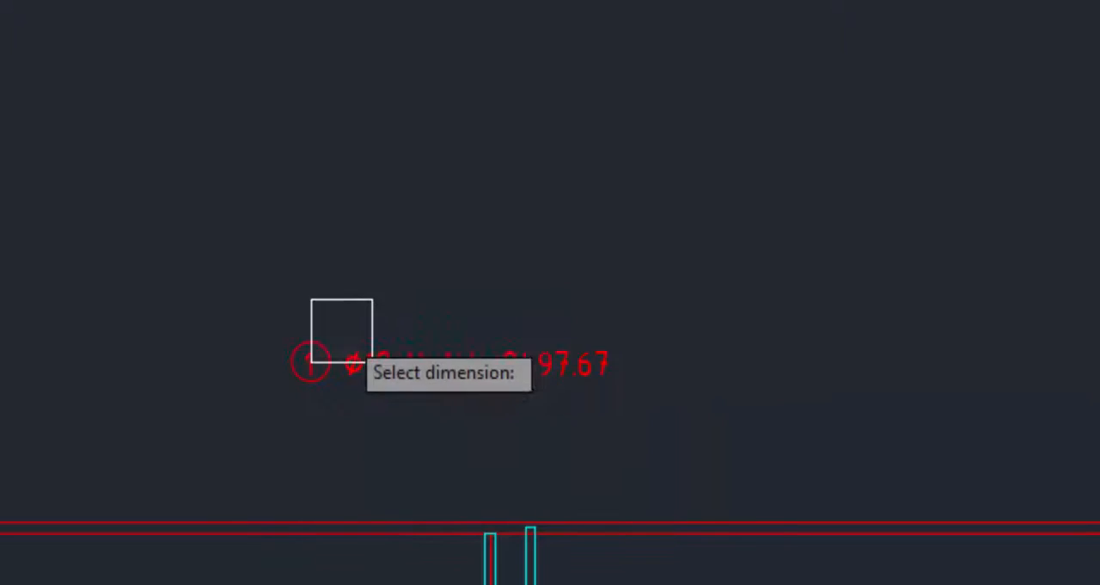
{"action": "scroll", "coordinate": [400, 276], "scroll_direction": "down", "scroll_amount": 4}
{"action": "scroll", "coordinate": [265, 280], "scroll_direction": "up", "scroll_amount": 5}
{"action": "scroll", "coordinate": [64, 201], "scroll_direction": "down", "scroll_amount": 5}
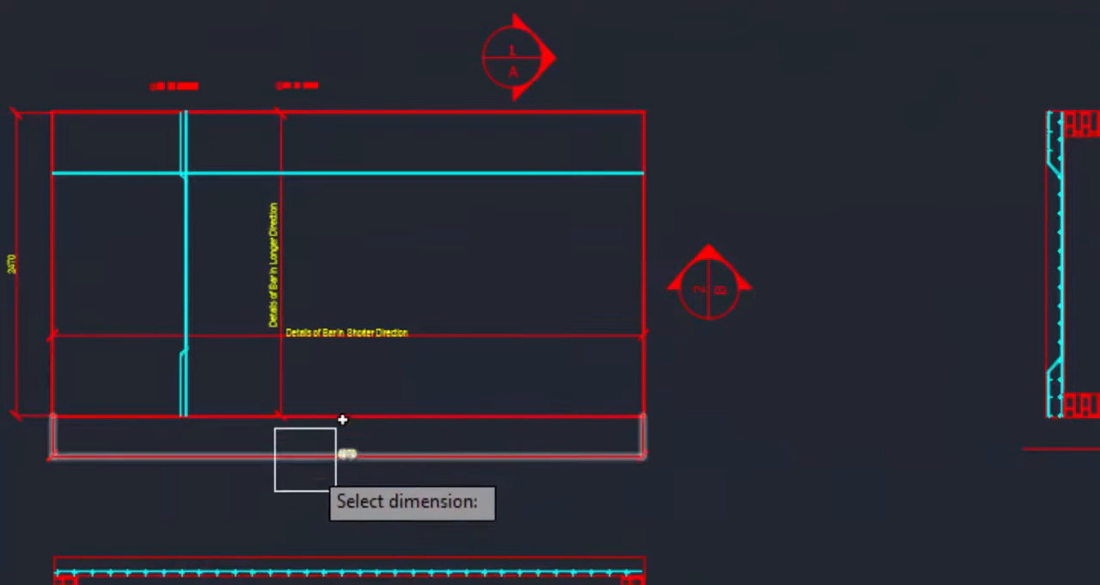
{"action": "scroll", "coordinate": [155, 62], "scroll_direction": "up", "scroll_amount": 3}
{"action": "scroll", "coordinate": [155, 62], "scroll_direction": "up", "scroll_amount": 3}
{"action": "scroll", "coordinate": [211, 128], "scroll_direction": "down", "scroll_amount": 6}
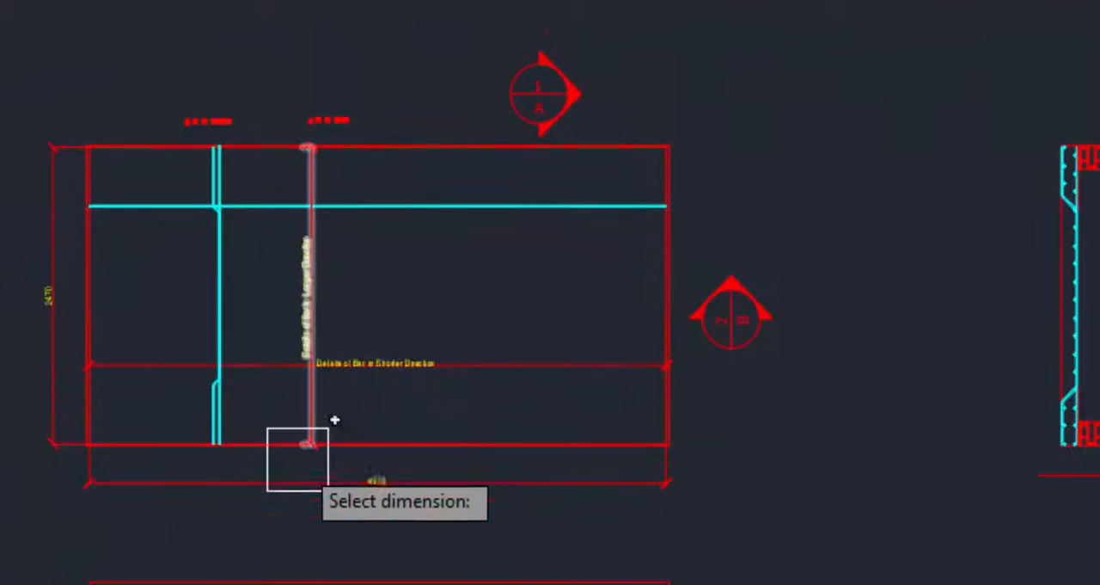
{"action": "scroll", "coordinate": [295, 456], "scroll_direction": "up", "scroll_amount": 4}
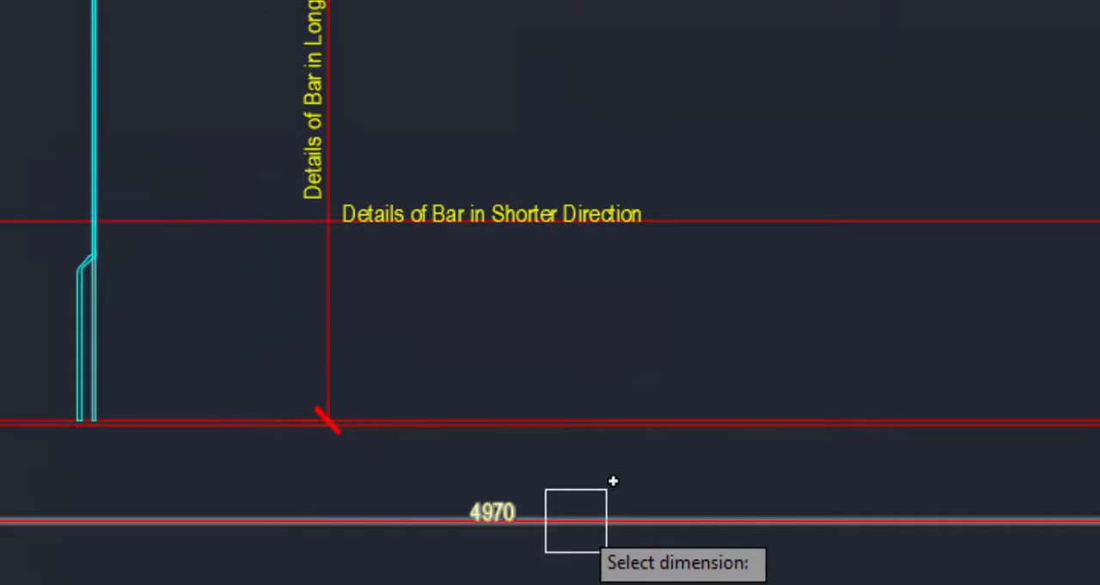
{"action": "scroll", "coordinate": [531, 547], "scroll_direction": "down", "scroll_amount": 4}
{"action": "scroll", "coordinate": [423, 389], "scroll_direction": "up", "scroll_amount": 5}
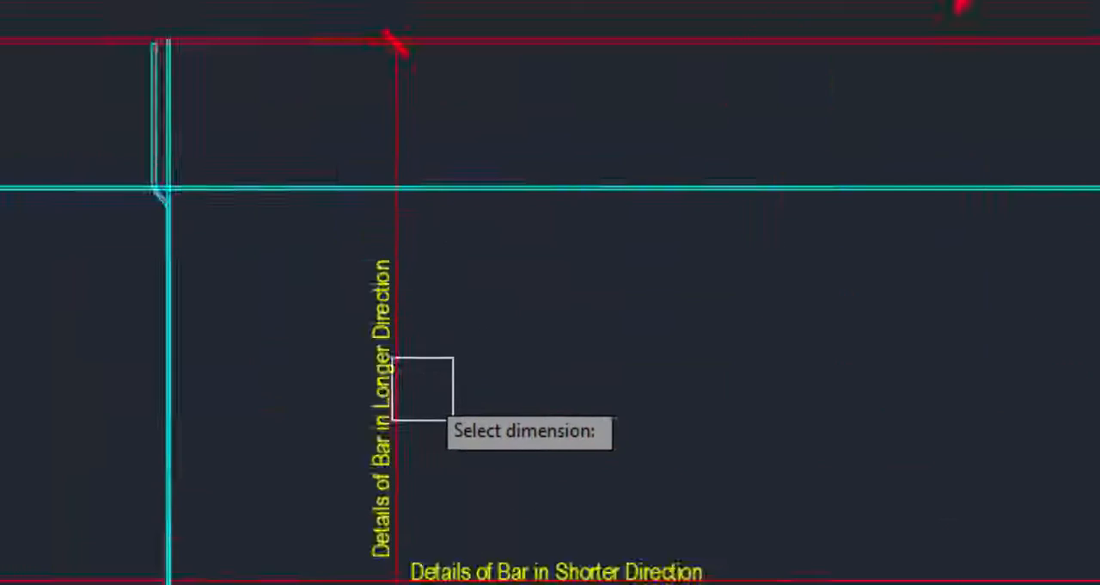
{"action": "scroll", "coordinate": [430, 430], "scroll_direction": "up", "scroll_amount": 2}
{"action": "scroll", "coordinate": [482, 533], "scroll_direction": "down", "scroll_amount": 1}
{"action": "scroll", "coordinate": [675, 494], "scroll_direction": "down", "scroll_amount": 2}
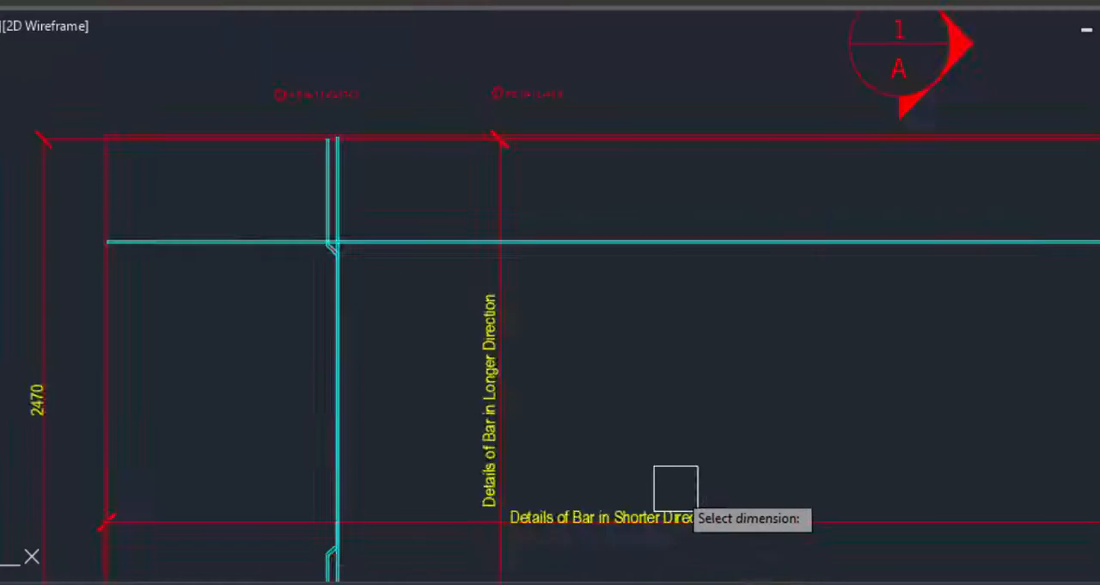
{"action": "scroll", "coordinate": [602, 499], "scroll_direction": "down", "scroll_amount": 3}
{"action": "scroll", "coordinate": [558, 321], "scroll_direction": "up", "scroll_amount": 3}
{"action": "scroll", "coordinate": [584, 438], "scroll_direction": "down", "scroll_amount": 3}
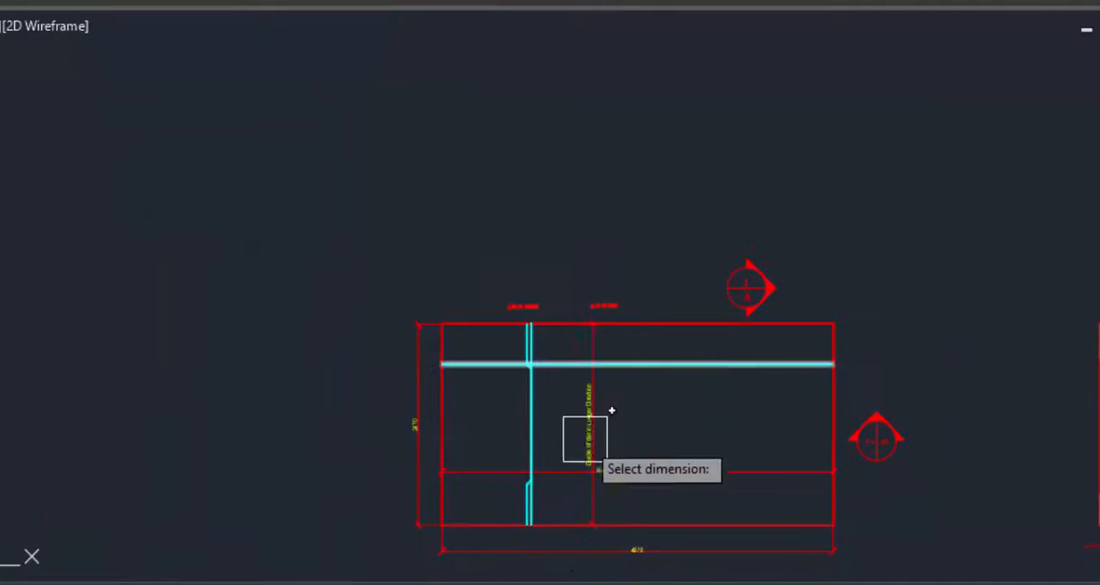
{"action": "scroll", "coordinate": [659, 551], "scroll_direction": "up", "scroll_amount": 5}
{"action": "left_click", "coordinate": [611, 514]}
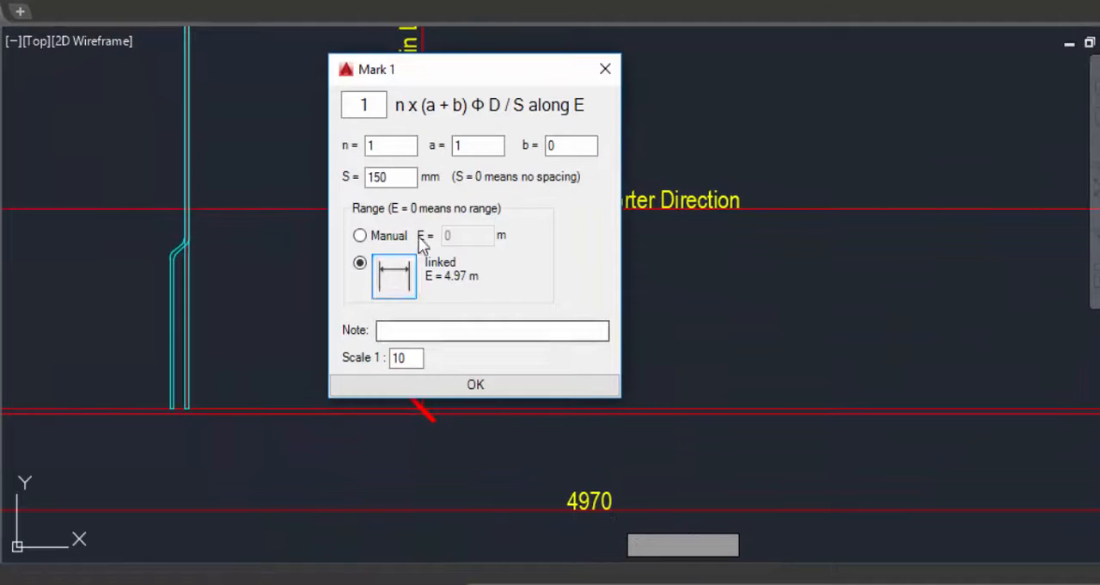
{"action": "left_click", "coordinate": [505, 384]}
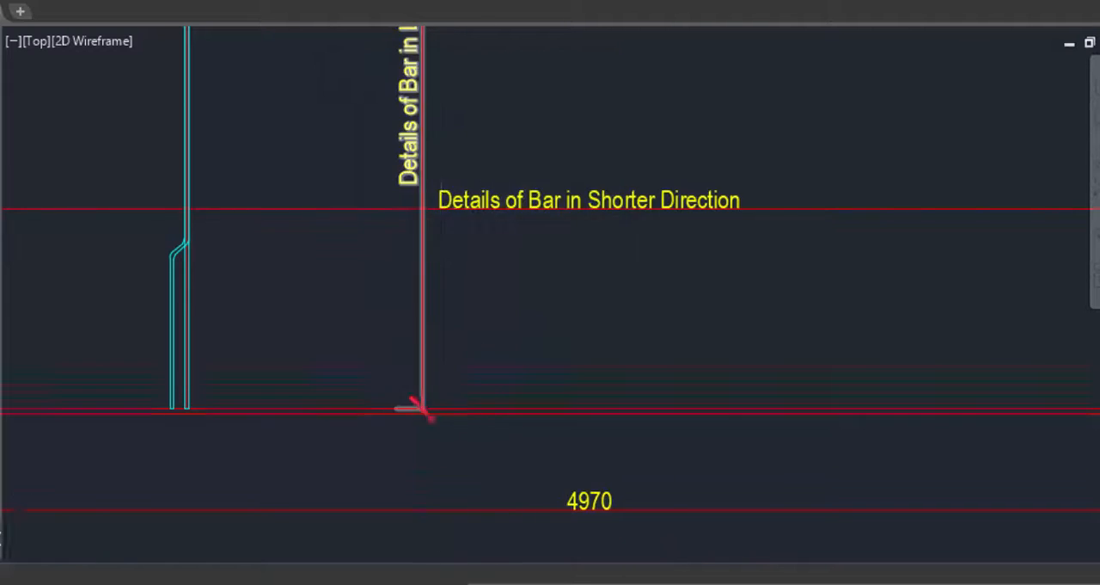
Examine the updated text of mark 1 above the plan, checking its spacing, bar quantity, length and range.
{"action": "scroll", "coordinate": [479, 436], "scroll_direction": "down", "scroll_amount": 5}
{"action": "scroll", "coordinate": [438, 314], "scroll_direction": "up", "scroll_amount": 3}
{"action": "scroll", "coordinate": [422, 275], "scroll_direction": "up", "scroll_amount": 4}
{"action": "scroll", "coordinate": [309, 178], "scroll_direction": "up", "scroll_amount": 3}
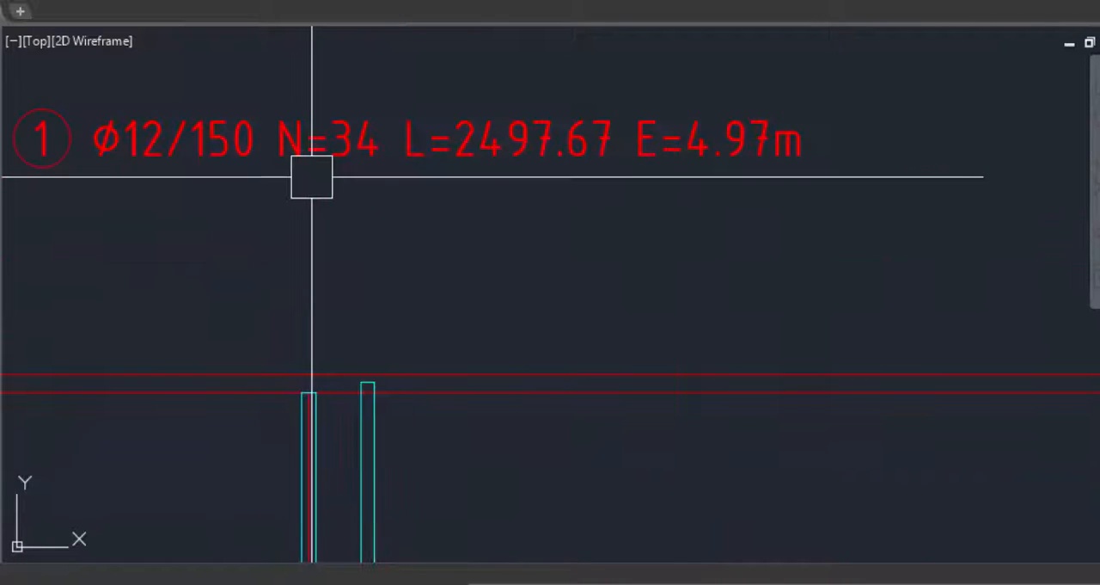
{"action": "scroll", "coordinate": [474, 261], "scroll_direction": "down", "scroll_amount": 2}
{"action": "scroll", "coordinate": [376, 175], "scroll_direction": "up", "scroll_amount": 4}
{"action": "scroll", "coordinate": [376, 175], "scroll_direction": "up", "scroll_amount": 2}
{"action": "scroll", "coordinate": [486, 164], "scroll_direction": "down", "scroll_amount": 6}
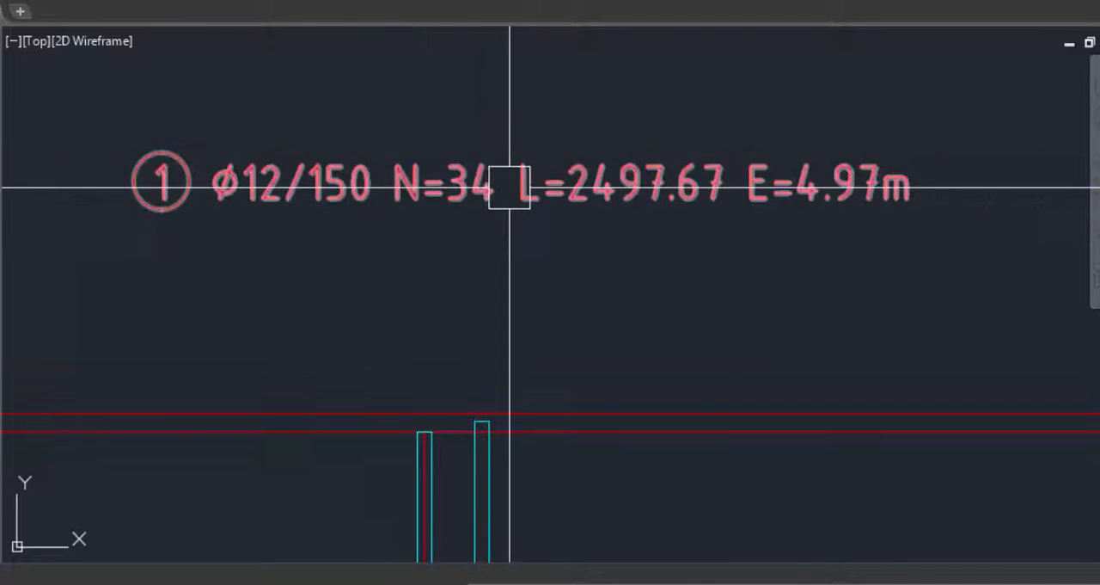
{"action": "scroll", "coordinate": [484, 184], "scroll_direction": "up", "scroll_amount": 2}
{"action": "scroll", "coordinate": [481, 191], "scroll_direction": "up", "scroll_amount": 4}
{"action": "scroll", "coordinate": [474, 201], "scroll_direction": "up", "scroll_amount": 2}
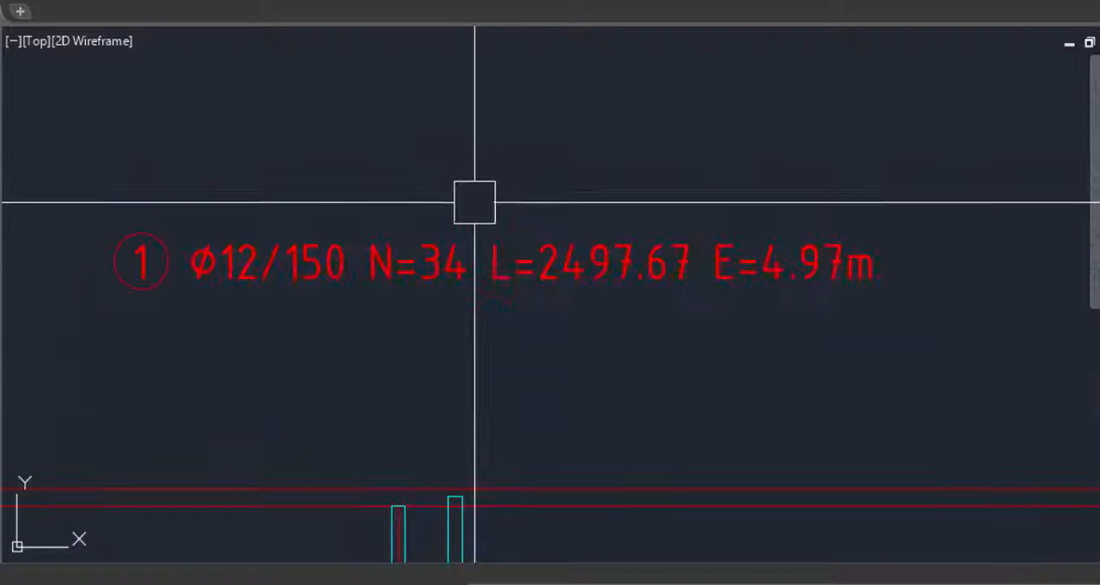
{"action": "scroll", "coordinate": [330, 204], "scroll_direction": "up", "scroll_amount": 3}
{"action": "scroll", "coordinate": [400, 351], "scroll_direction": "down", "scroll_amount": 3}
{"action": "scroll", "coordinate": [358, 189], "scroll_direction": "up", "scroll_amount": 2}
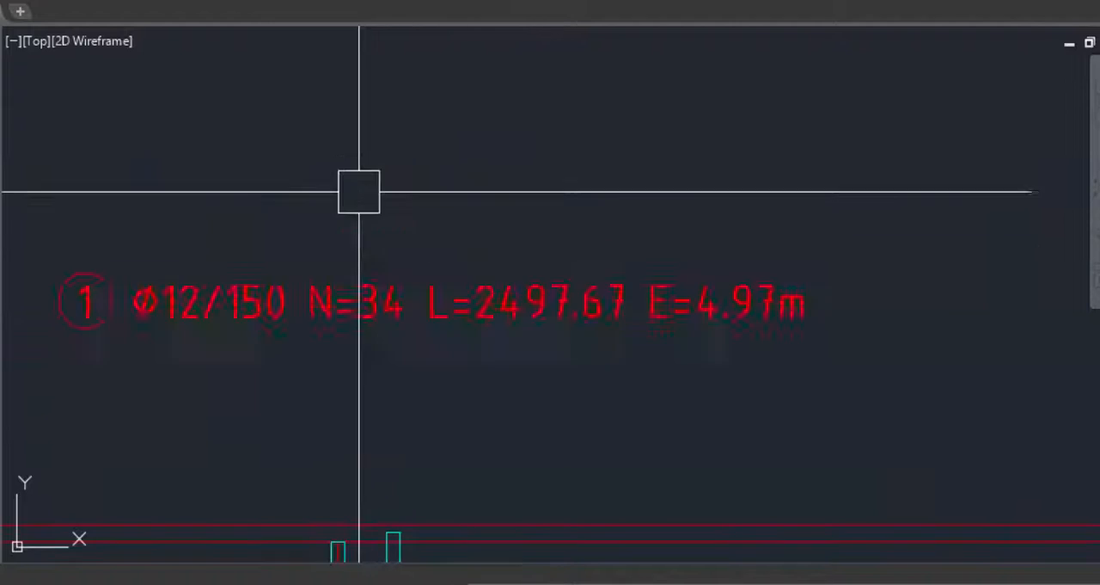
Shorten the vertical bar at its upper end so that it lines up with the slab's inner edge line.
{"action": "scroll", "coordinate": [369, 304], "scroll_direction": "down", "scroll_amount": 6}
{"action": "scroll", "coordinate": [309, 319], "scroll_direction": "down", "scroll_amount": 5}
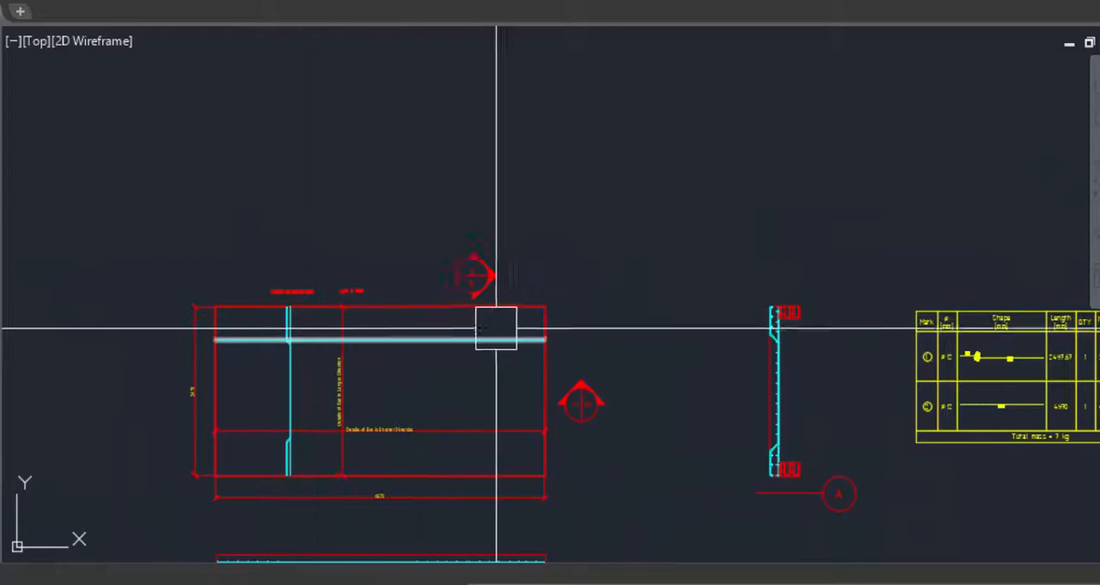
{"action": "scroll", "coordinate": [530, 319], "scroll_direction": "up", "scroll_amount": 2}
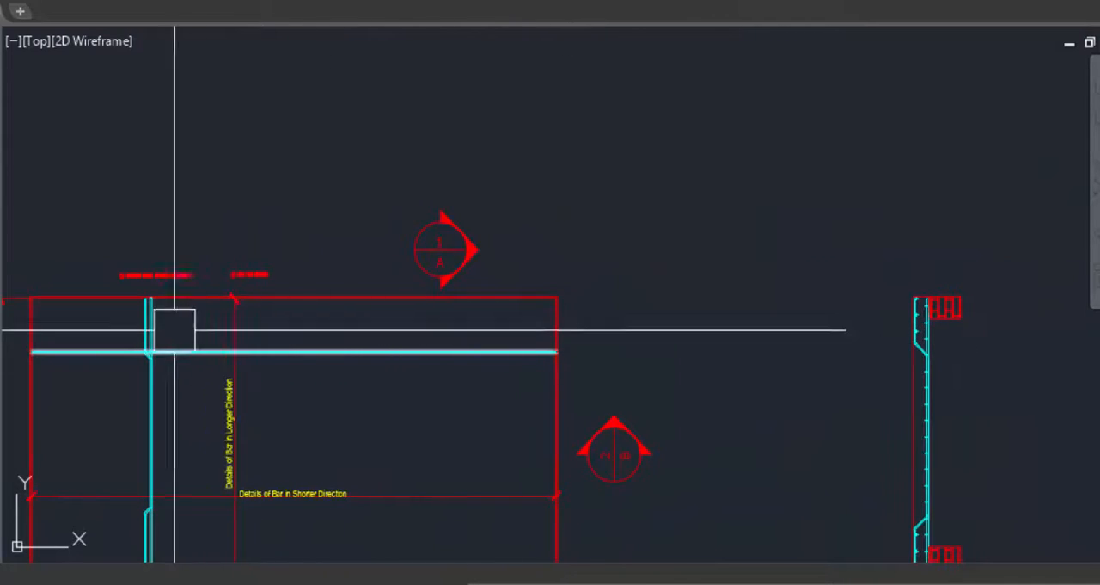
{"action": "scroll", "coordinate": [89, 335], "scroll_direction": "up", "scroll_amount": 6}
{"action": "scroll", "coordinate": [301, 319], "scroll_direction": "down", "scroll_amount": 3}
{"action": "scroll", "coordinate": [379, 250], "scroll_direction": "up", "scroll_amount": 3}
{"action": "left_click", "coordinate": [364, 265]}
{"action": "key", "text": "Escape"}
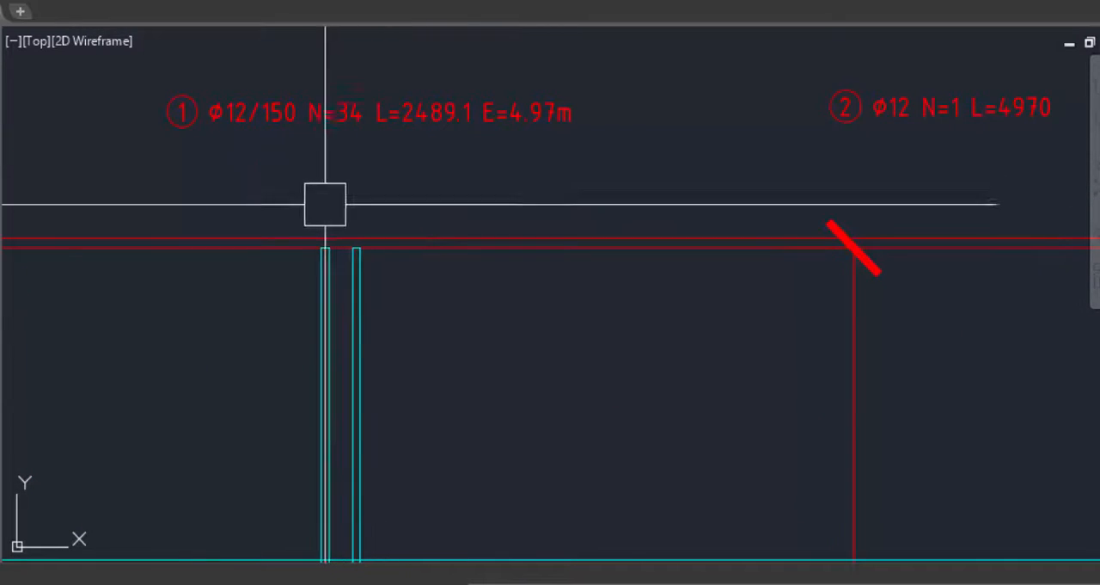
Compare the length and quantity in mark 1 with the first bar's row in the bending schedule.
{"action": "scroll", "coordinate": [300, 163], "scroll_direction": "up", "scroll_amount": 3}
{"action": "scroll", "coordinate": [367, 228], "scroll_direction": "up", "scroll_amount": 2}
{"action": "scroll", "coordinate": [367, 228], "scroll_direction": "down", "scroll_amount": 3}
{"action": "scroll", "coordinate": [405, 204], "scroll_direction": "up", "scroll_amount": 2}
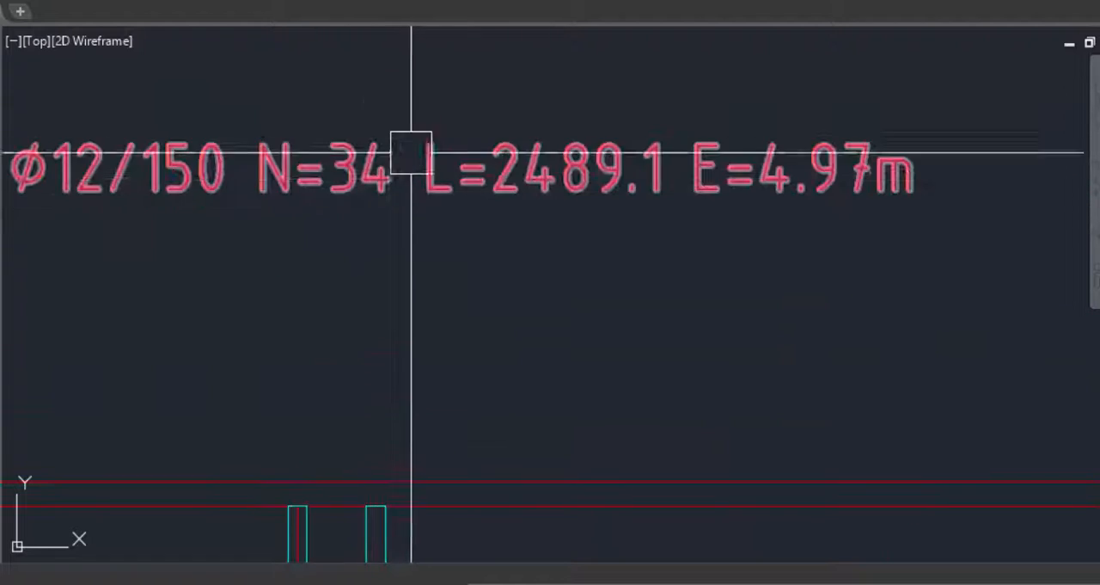
{"action": "scroll", "coordinate": [361, 157], "scroll_direction": "down", "scroll_amount": 5}
{"action": "scroll", "coordinate": [590, 295], "scroll_direction": "down", "scroll_amount": 3}
{"action": "scroll", "coordinate": [734, 252], "scroll_direction": "up", "scroll_amount": 6}
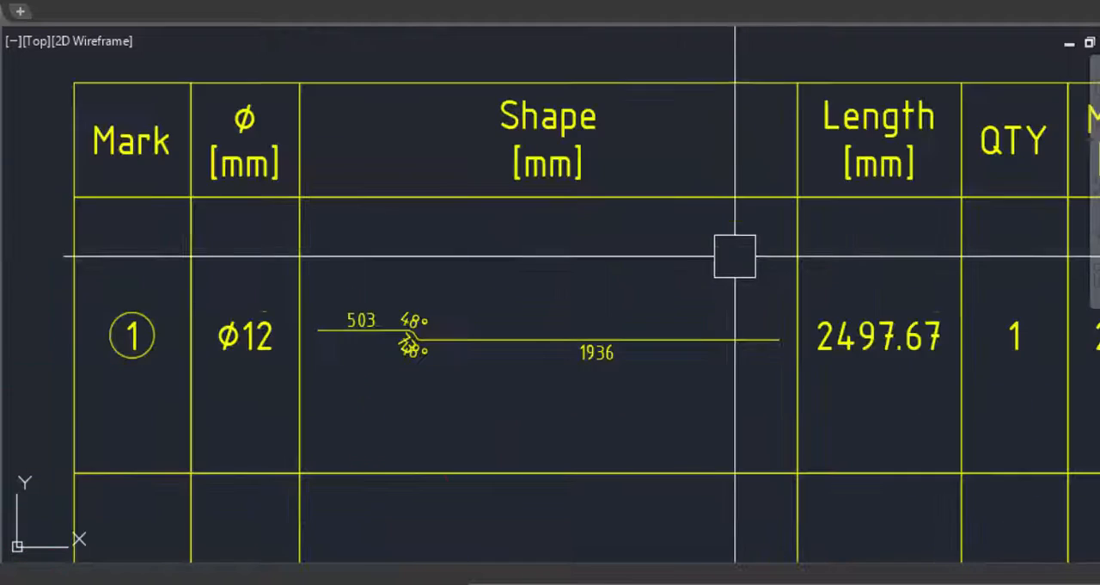
{"action": "scroll", "coordinate": [479, 319], "scroll_direction": "up", "scroll_amount": 2}
{"action": "scroll", "coordinate": [638, 320], "scroll_direction": "down", "scroll_amount": 6}
{"action": "scroll", "coordinate": [638, 321], "scroll_direction": "down", "scroll_amount": 2}
{"action": "scroll", "coordinate": [370, 349], "scroll_direction": "up", "scroll_amount": 4}
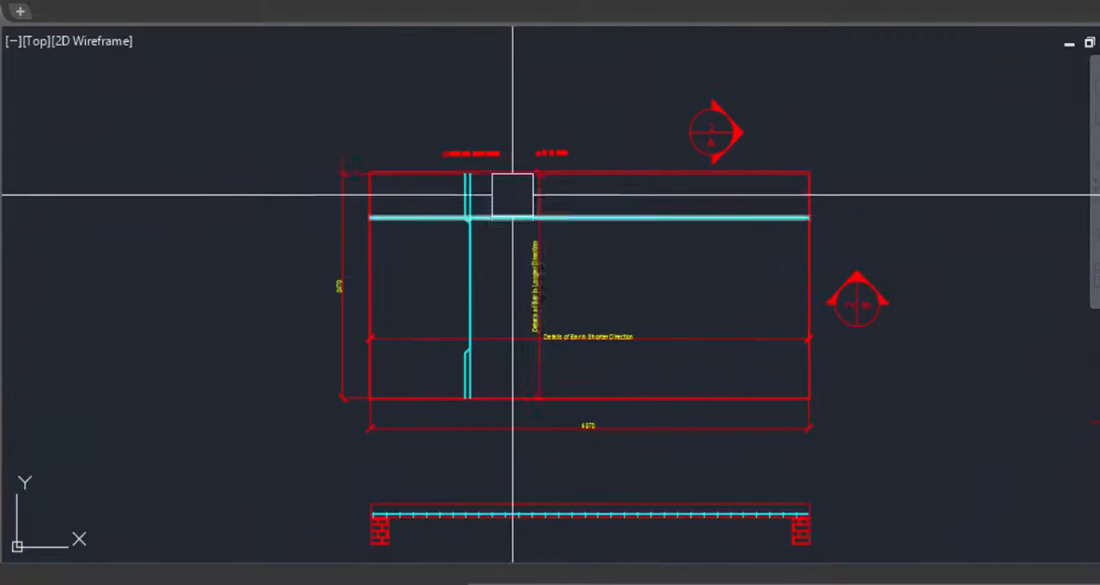
Review mark 1's length and range text and its position beside mark 2 above the slab plan.
{"action": "scroll", "coordinate": [467, 165], "scroll_direction": "up", "scroll_amount": 6}
{"action": "scroll", "coordinate": [564, 136], "scroll_direction": "up", "scroll_amount": 5}
{"action": "scroll", "coordinate": [554, 198], "scroll_direction": "up", "scroll_amount": 2}
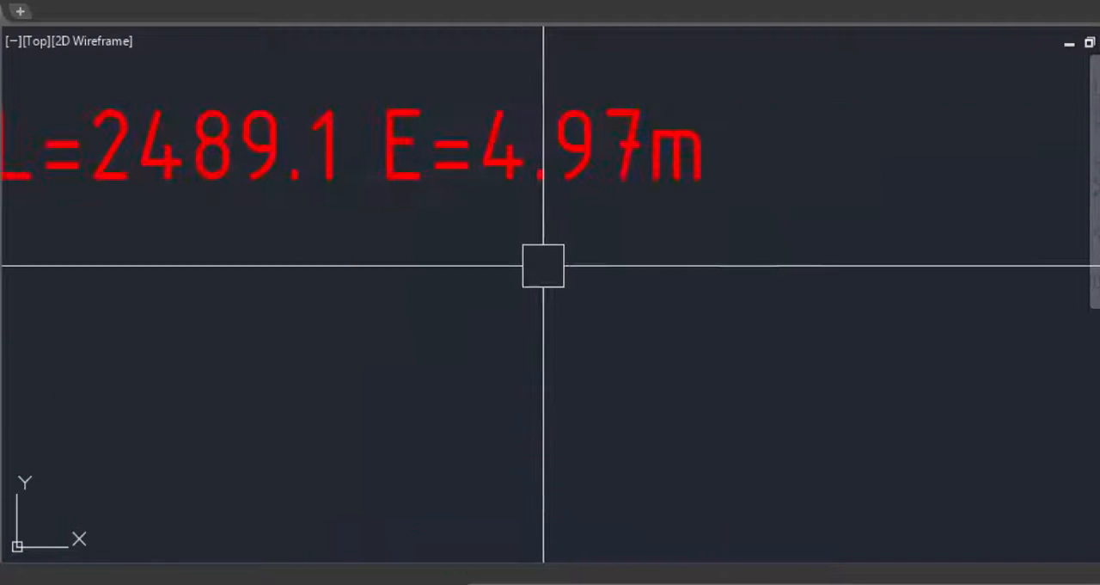
{"action": "scroll", "coordinate": [499, 270], "scroll_direction": "down", "scroll_amount": 4}
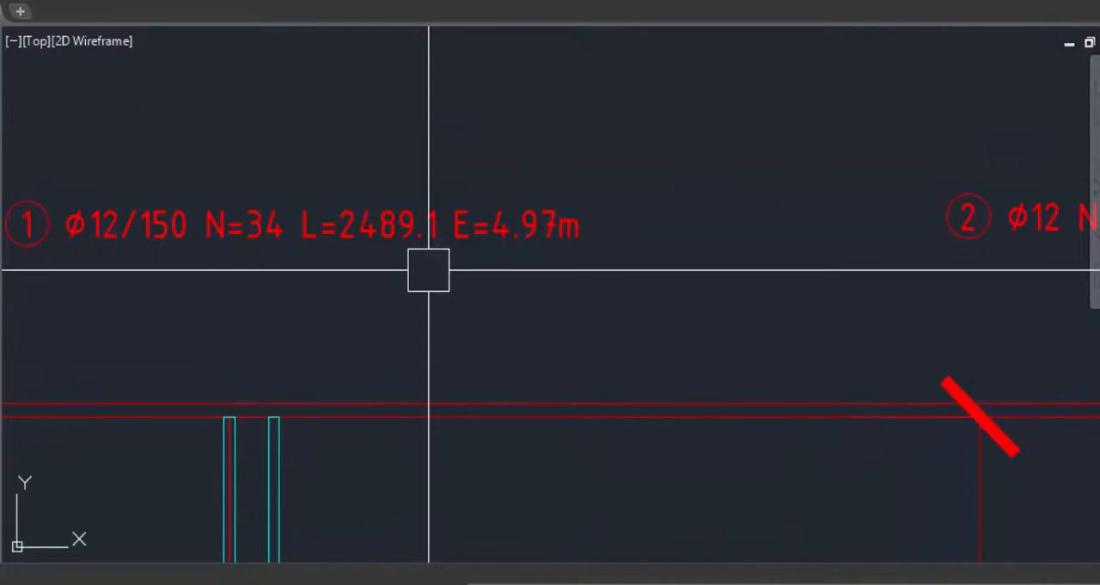
{"action": "scroll", "coordinate": [412, 177], "scroll_direction": "down", "scroll_amount": 4}
{"action": "scroll", "coordinate": [412, 176], "scroll_direction": "down", "scroll_amount": 2}
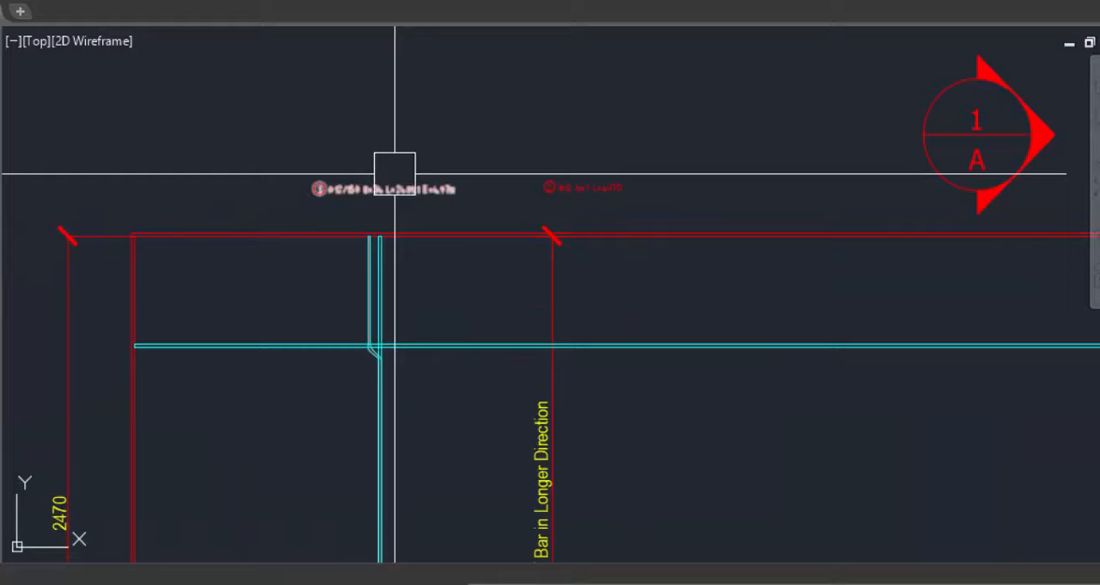
{"action": "scroll", "coordinate": [373, 157], "scroll_direction": "up", "scroll_amount": 5}
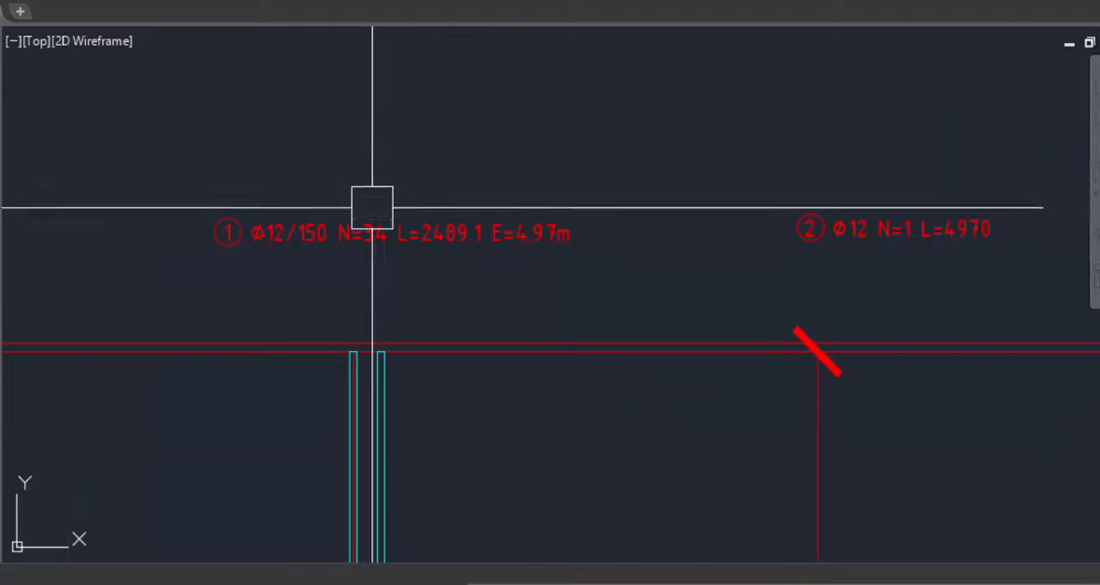
{"action": "scroll", "coordinate": [372, 228], "scroll_direction": "up", "scroll_amount": 3}
{"action": "scroll", "coordinate": [318, 250], "scroll_direction": "down", "scroll_amount": 6}
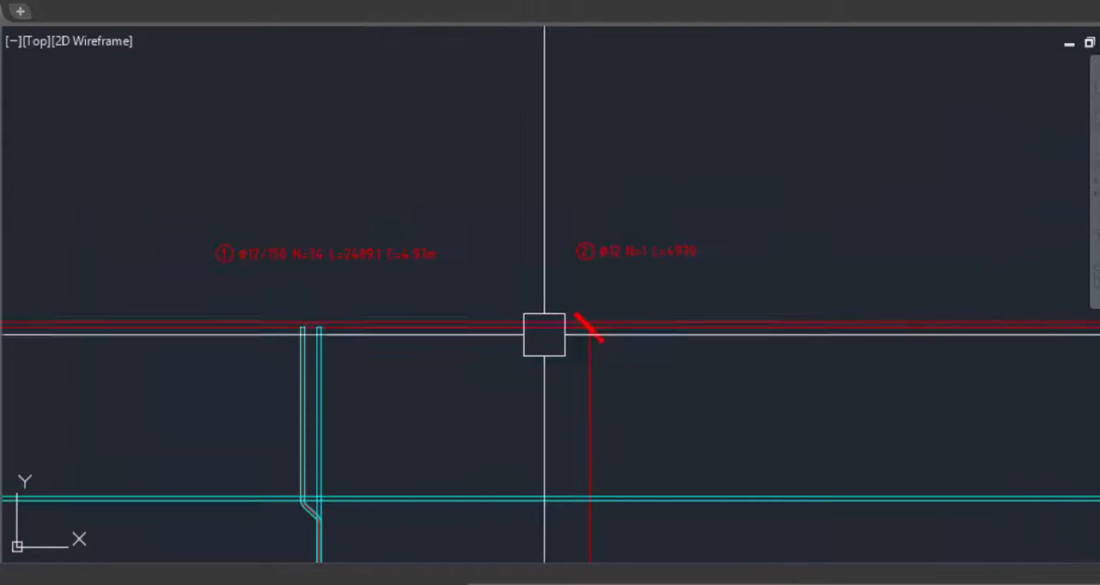
Set mark 2's spacing to 200 mm and link its range to the slab plan's vertical 2470 dimension.
{"action": "scroll", "coordinate": [474, 184], "scroll_direction": "down", "scroll_amount": 2}
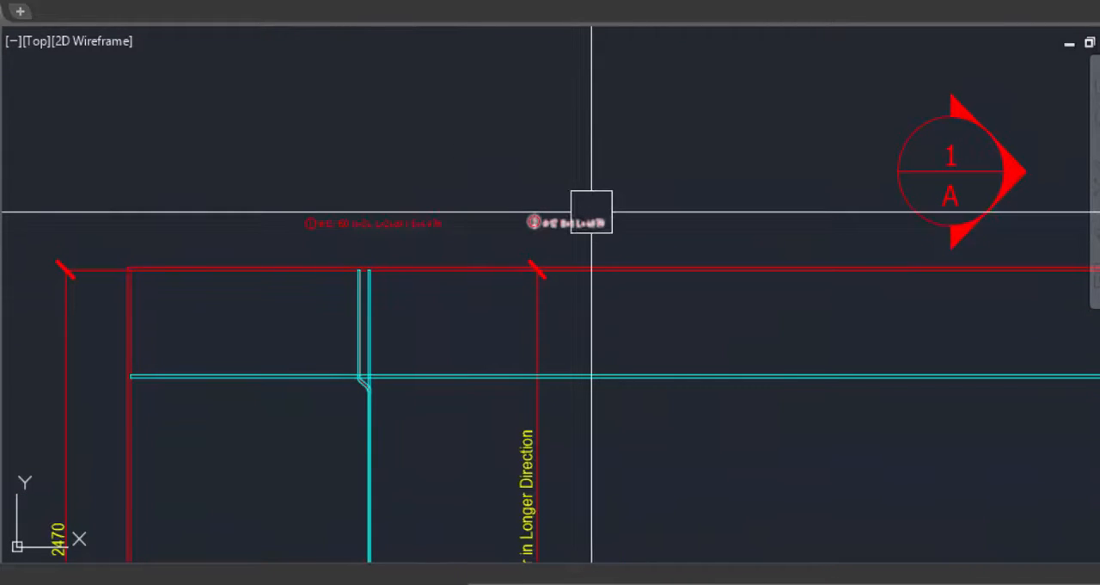
{"action": "scroll", "coordinate": [586, 204], "scroll_direction": "up", "scroll_amount": 6}
{"action": "double_click", "coordinate": [527, 258]}
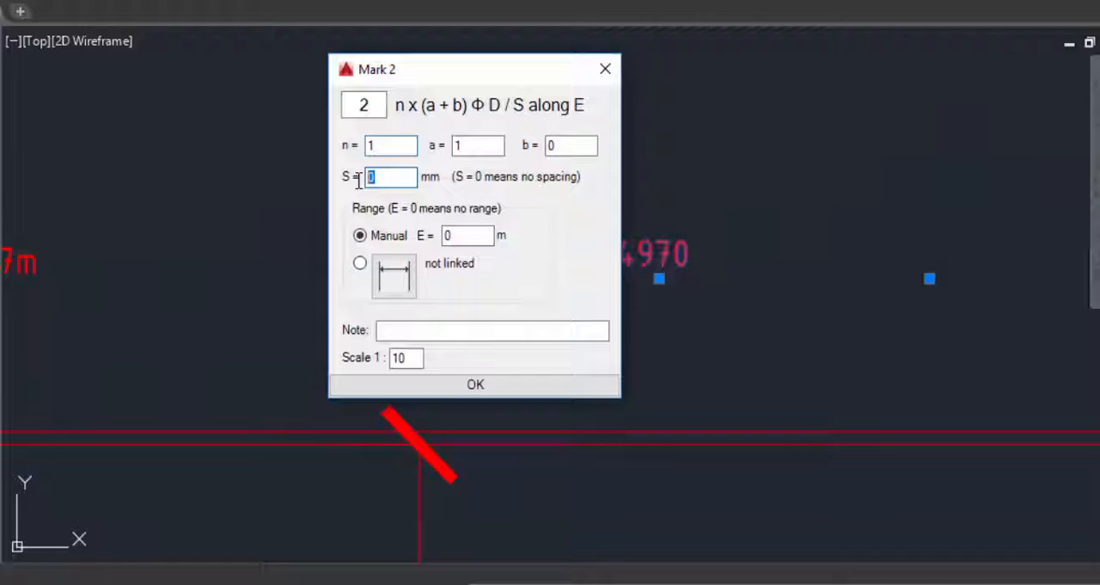
{"action": "type", "text": "200"}
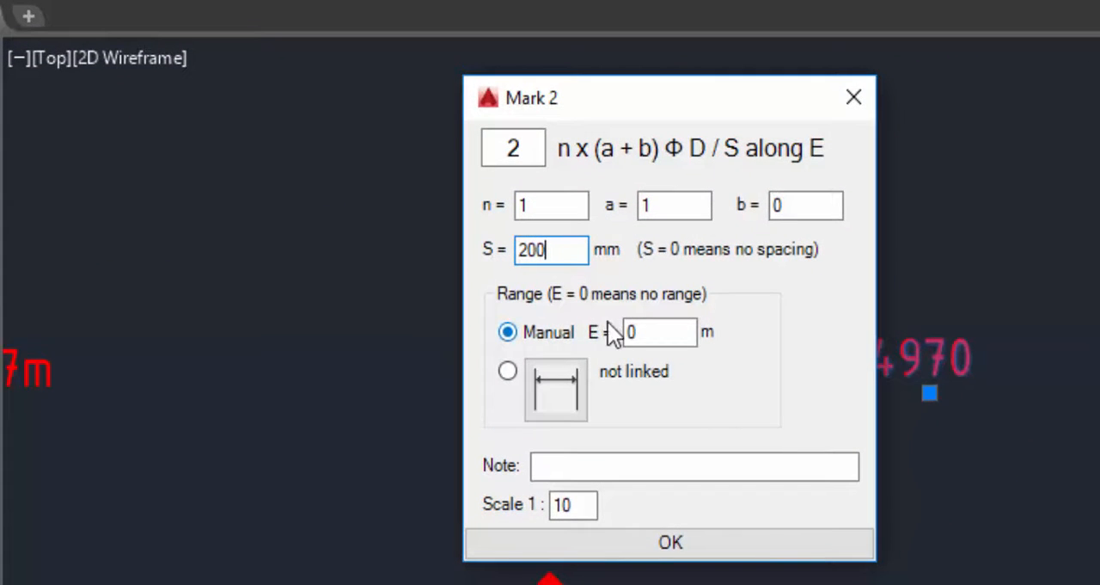
{"action": "left_click", "coordinate": [556, 395]}
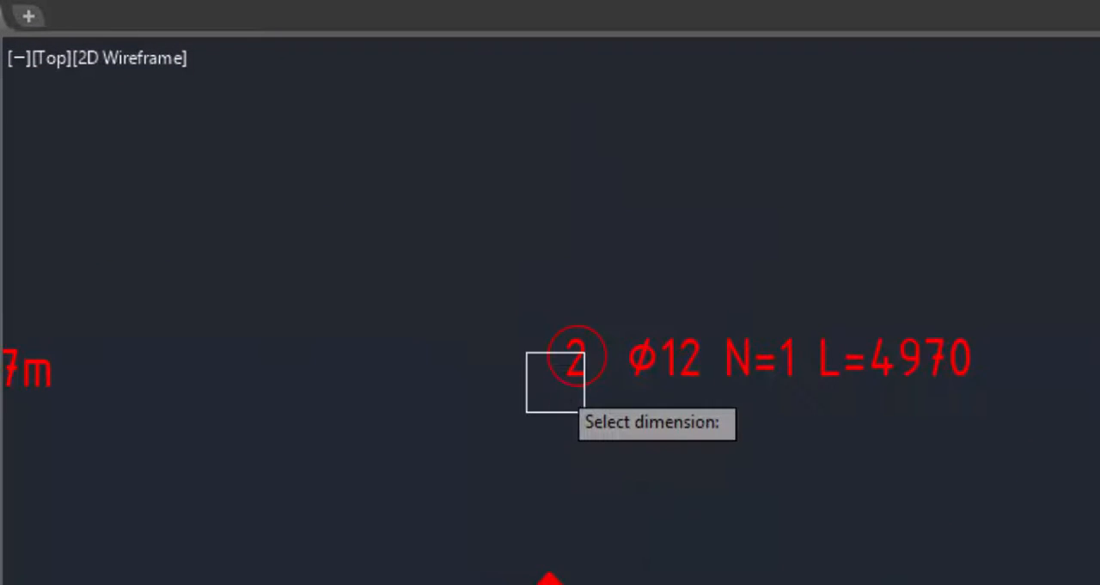
{"action": "scroll", "coordinate": [552, 381], "scroll_direction": "down", "scroll_amount": 6}
{"action": "scroll", "coordinate": [454, 458], "scroll_direction": "up", "scroll_amount": 8}
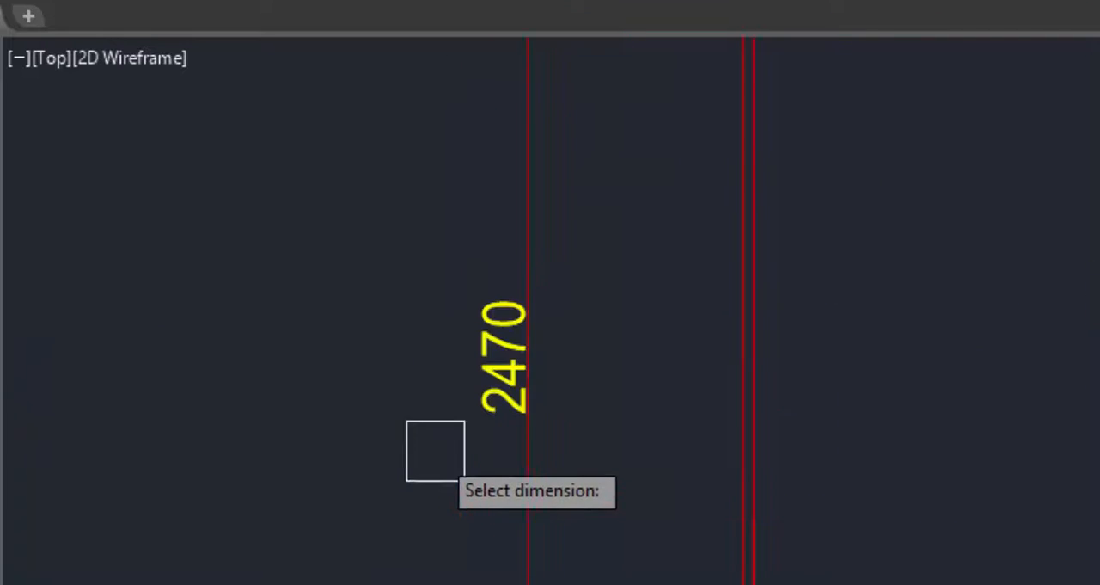
{"action": "left_click", "coordinate": [513, 389]}
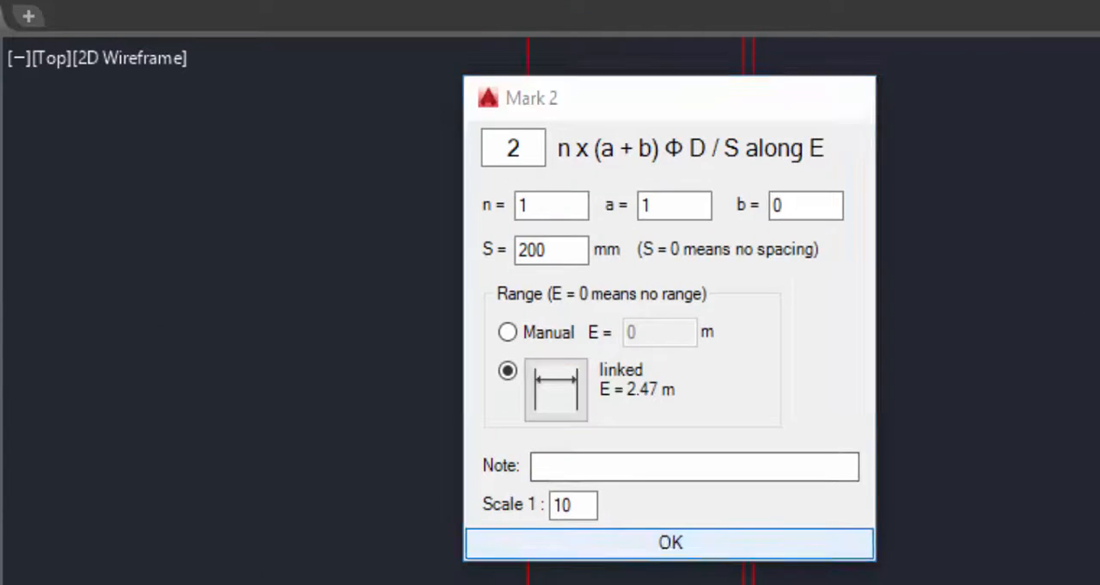
{"action": "left_click", "coordinate": [671, 544]}
Examine mark 2's updated text above the slab plan, checking its spacing, bar quantity, length and range, and look at mark 1 beside it.
{"action": "scroll", "coordinate": [416, 337], "scroll_direction": "down", "scroll_amount": 3}
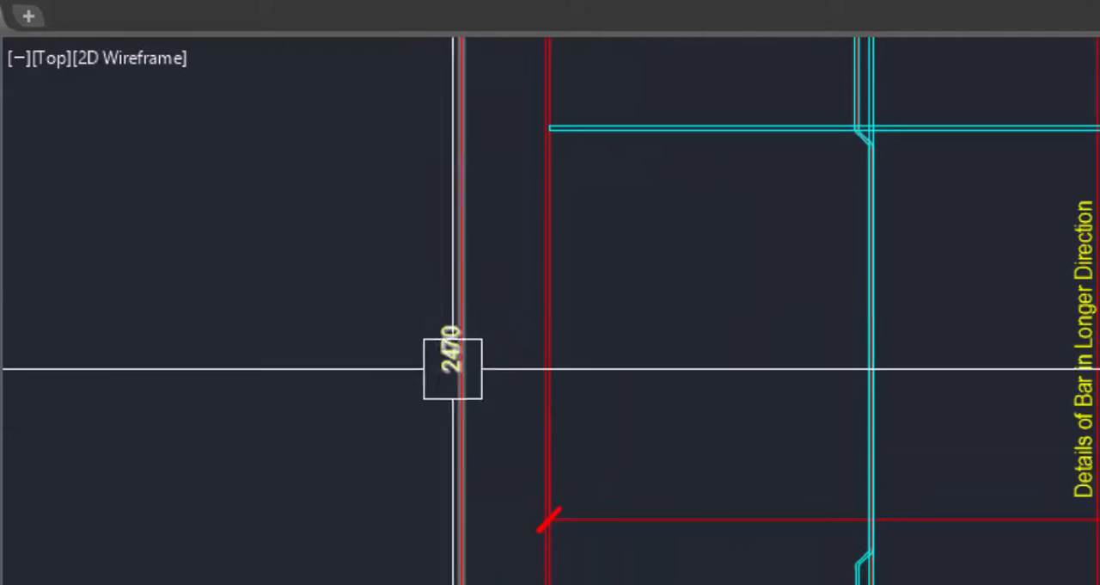
{"action": "scroll", "coordinate": [482, 430], "scroll_direction": "down", "scroll_amount": 5}
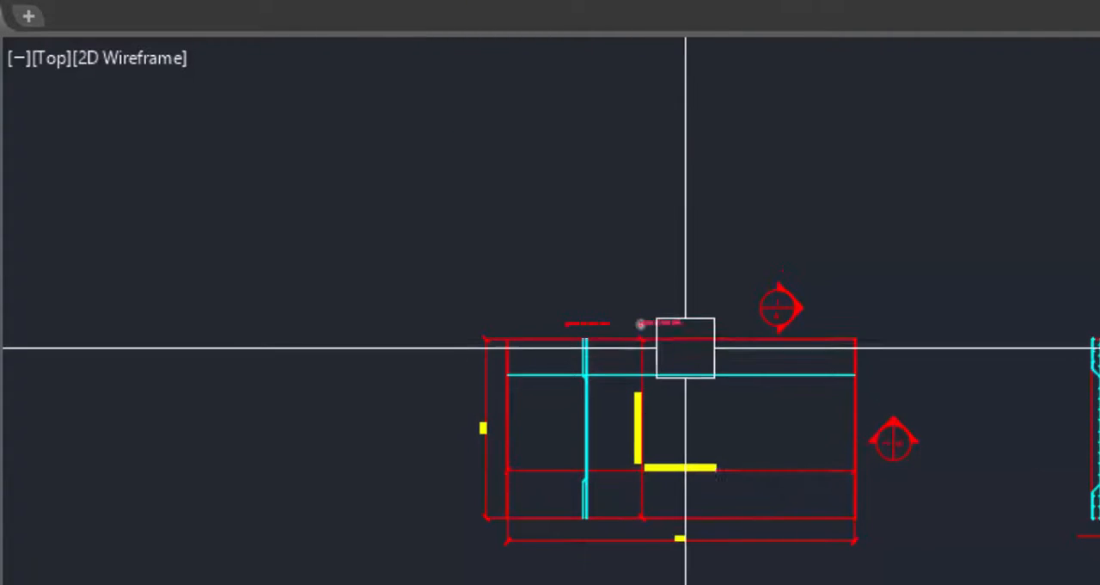
{"action": "scroll", "coordinate": [467, 422], "scroll_direction": "up", "scroll_amount": 5}
{"action": "scroll", "coordinate": [499, 444], "scroll_direction": "down", "scroll_amount": 5}
{"action": "scroll", "coordinate": [541, 378], "scroll_direction": "up", "scroll_amount": 6}
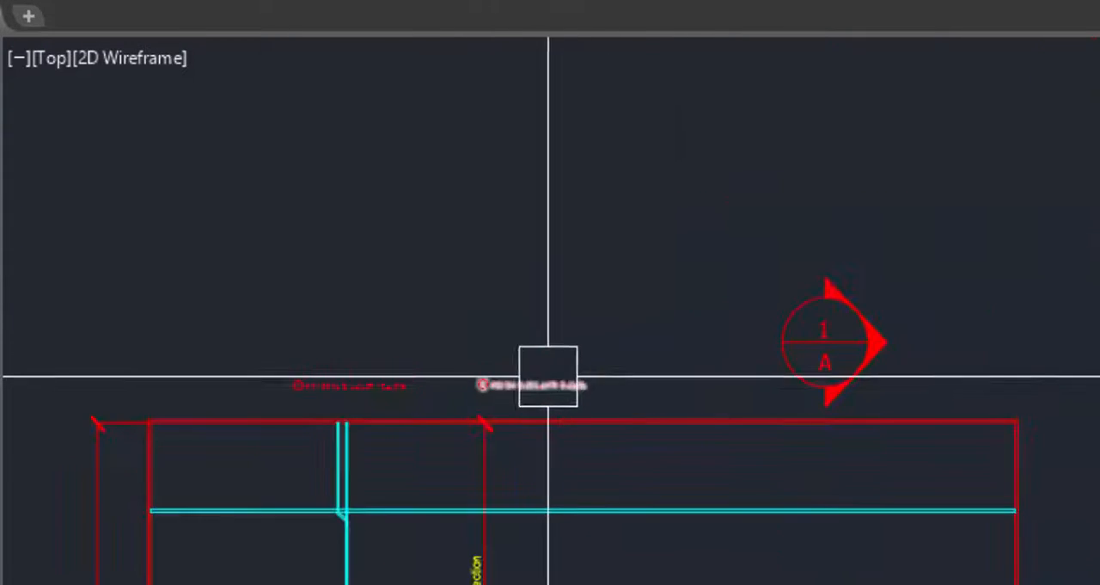
{"action": "scroll", "coordinate": [644, 467], "scroll_direction": "down", "scroll_amount": 3}
{"action": "scroll", "coordinate": [744, 430], "scroll_direction": "up", "scroll_amount": 5}
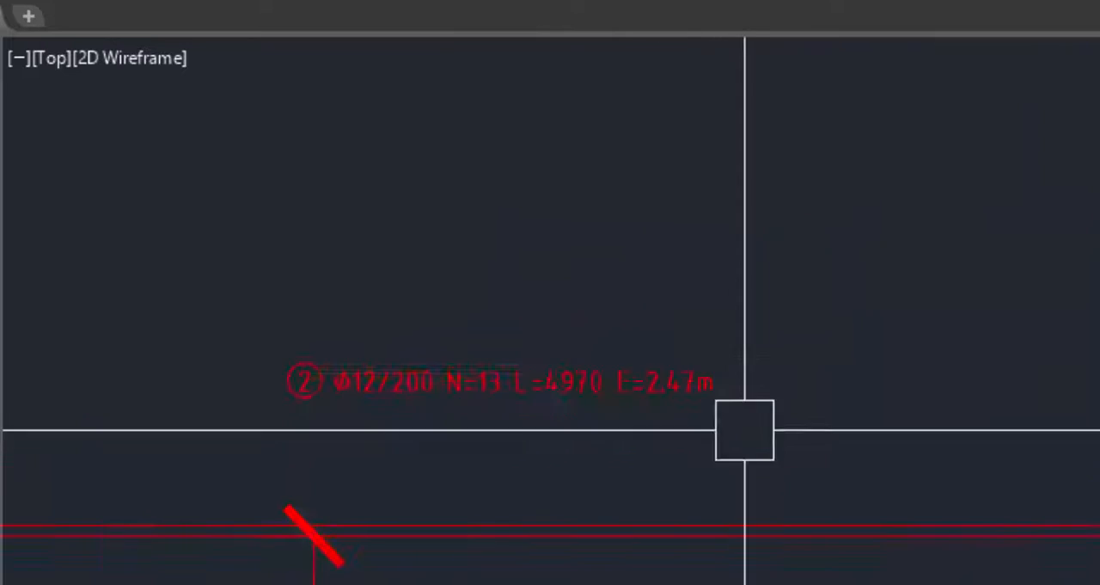
{"action": "scroll", "coordinate": [847, 316], "scroll_direction": "down", "scroll_amount": 2}
{"action": "scroll", "coordinate": [848, 316], "scroll_direction": "down", "scroll_amount": 1}
{"action": "scroll", "coordinate": [754, 273], "scroll_direction": "up", "scroll_amount": 6}
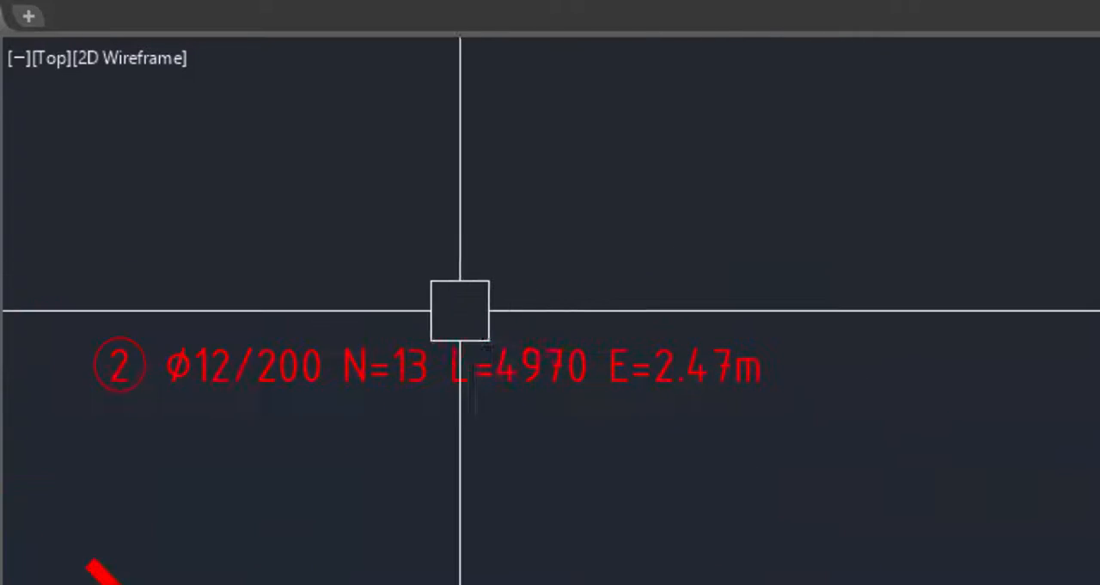
{"action": "scroll", "coordinate": [594, 464], "scroll_direction": "down", "scroll_amount": 2}
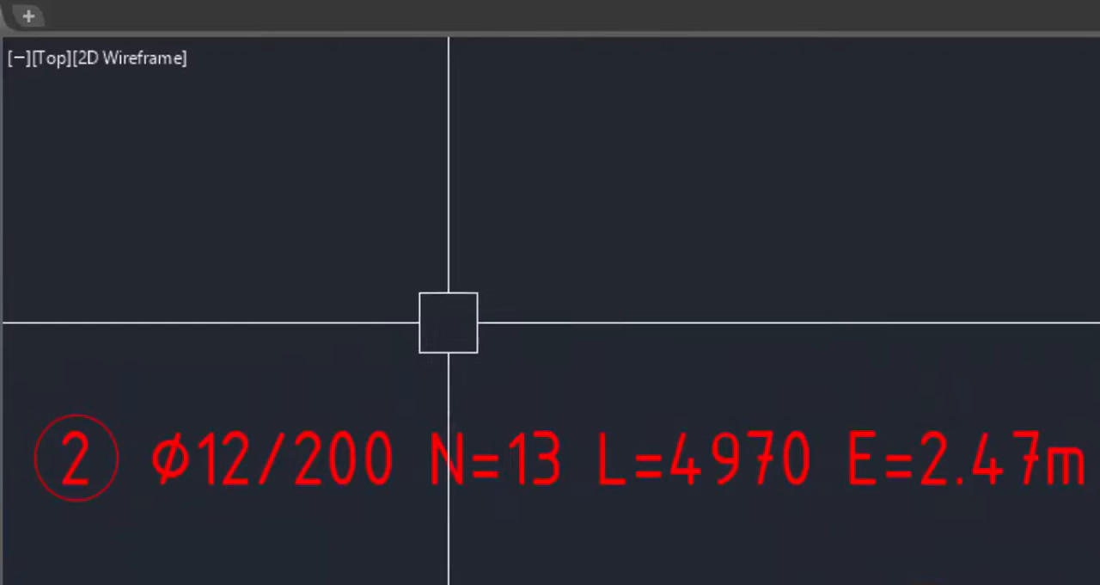
{"action": "scroll", "coordinate": [555, 383], "scroll_direction": "down", "scroll_amount": 3}
{"action": "scroll", "coordinate": [442, 413], "scroll_direction": "up", "scroll_amount": 4}
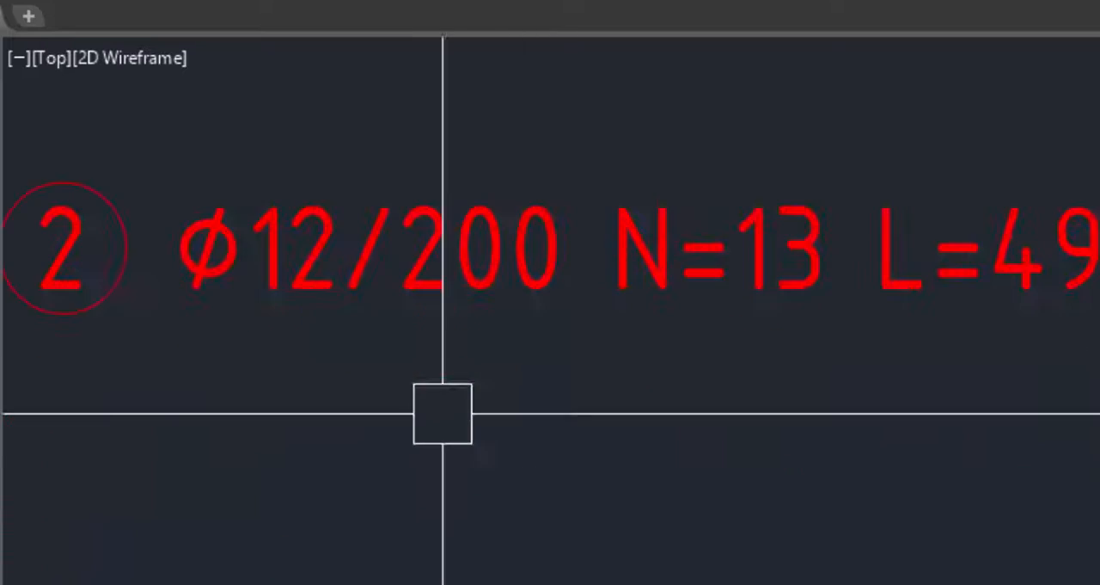
{"action": "scroll", "coordinate": [776, 404], "scroll_direction": "down", "scroll_amount": 3}
{"action": "scroll", "coordinate": [370, 292], "scroll_direction": "up", "scroll_amount": 5}
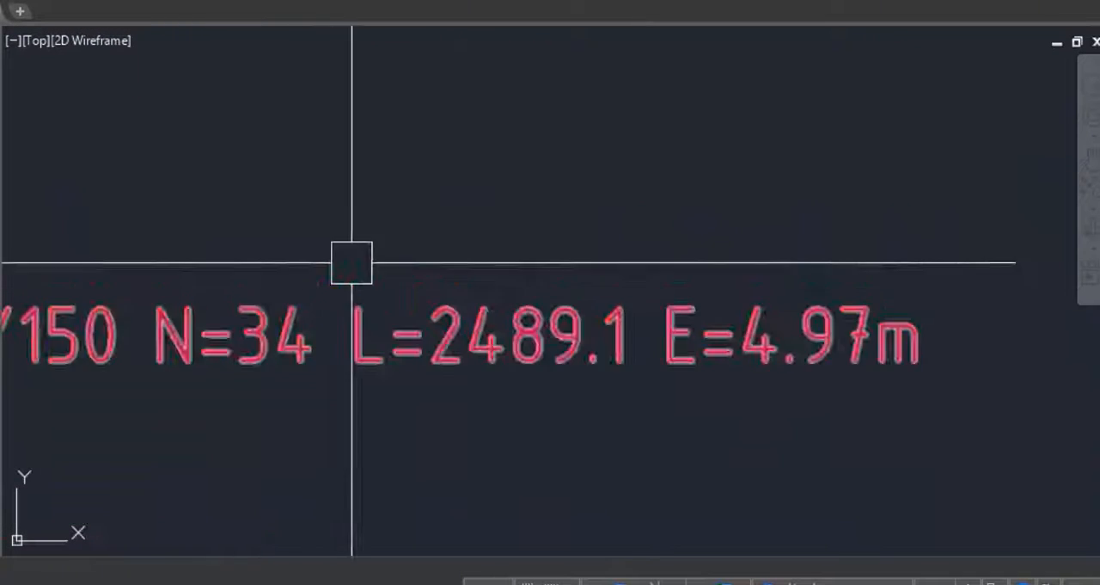
Check the length, quantity and mass entries of both bars in the existing bending schedule against the marks.
{"action": "scroll", "coordinate": [304, 418], "scroll_direction": "down", "scroll_amount": 5}
{"action": "scroll", "coordinate": [305, 418], "scroll_direction": "up", "scroll_amount": 5}
{"action": "scroll", "coordinate": [413, 373], "scroll_direction": "down", "scroll_amount": 6}
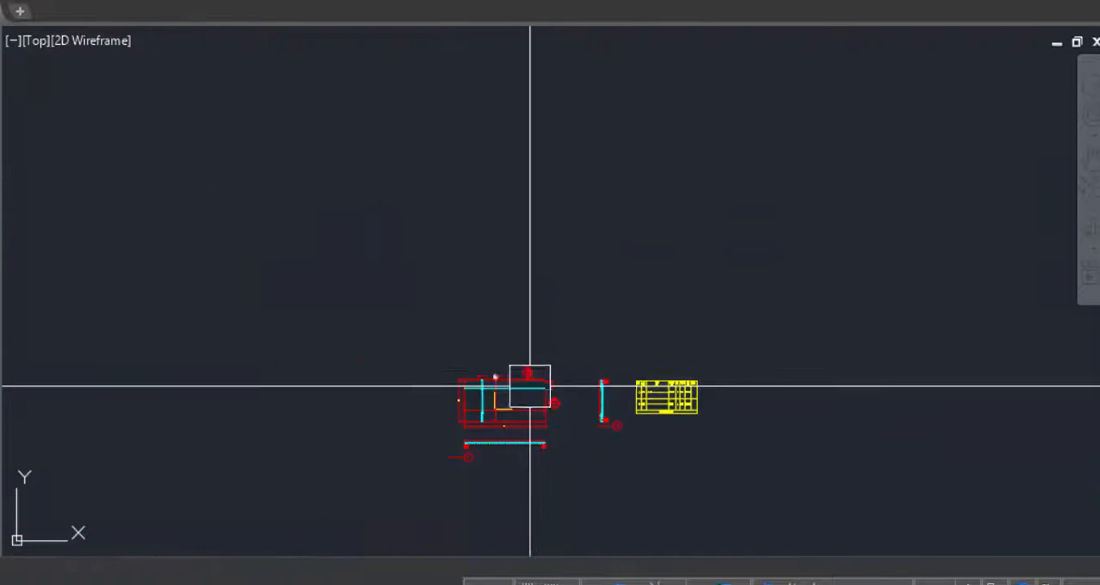
{"action": "scroll", "coordinate": [724, 381], "scroll_direction": "up", "scroll_amount": 6}
{"action": "scroll", "coordinate": [887, 309], "scroll_direction": "down", "scroll_amount": 5}
{"action": "scroll", "coordinate": [565, 290], "scroll_direction": "up", "scroll_amount": 4}
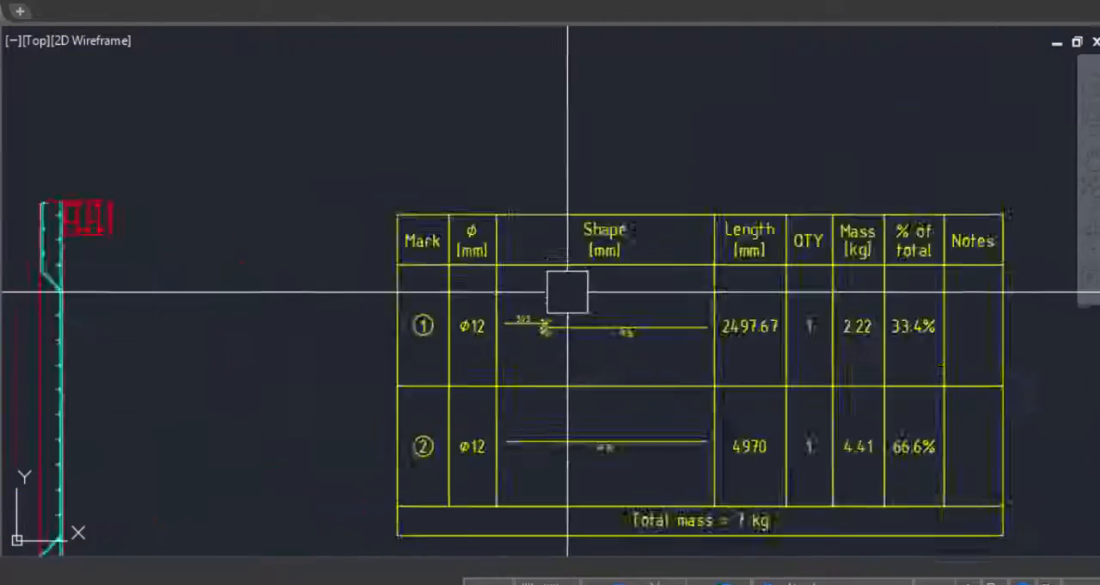
{"action": "scroll", "coordinate": [265, 295], "scroll_direction": "down", "scroll_amount": 2}
{"action": "scroll", "coordinate": [527, 319], "scroll_direction": "up", "scroll_amount": 6}
{"action": "scroll", "coordinate": [539, 276], "scroll_direction": "down", "scroll_amount": 3}
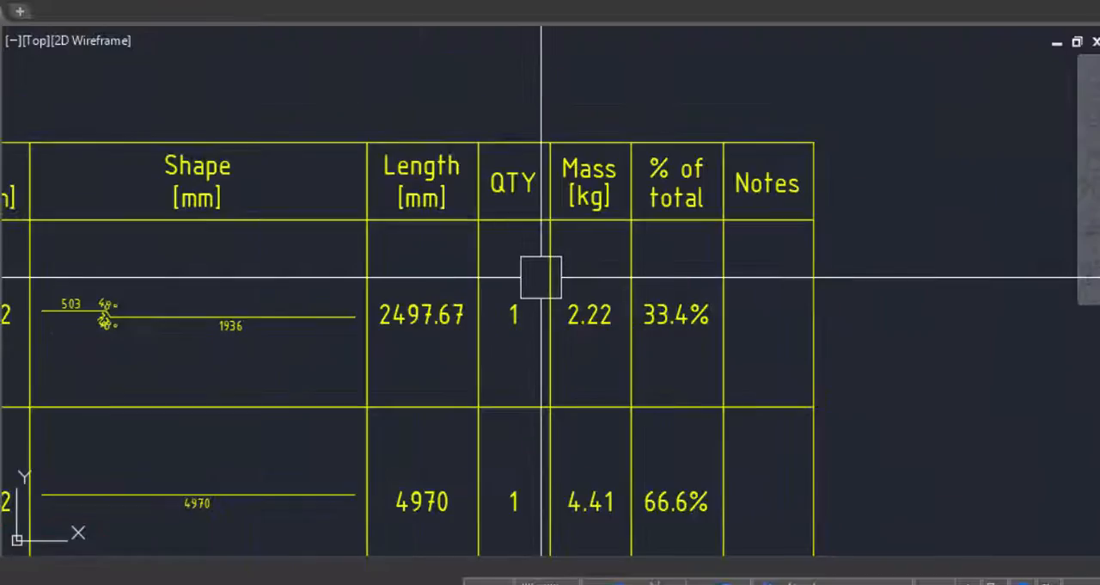
{"action": "scroll", "coordinate": [533, 318], "scroll_direction": "up", "scroll_amount": 3}
{"action": "scroll", "coordinate": [527, 368], "scroll_direction": "down", "scroll_amount": 4}
{"action": "scroll", "coordinate": [526, 459], "scroll_direction": "up", "scroll_amount": 2}
{"action": "scroll", "coordinate": [542, 438], "scroll_direction": "down", "scroll_amount": 4}
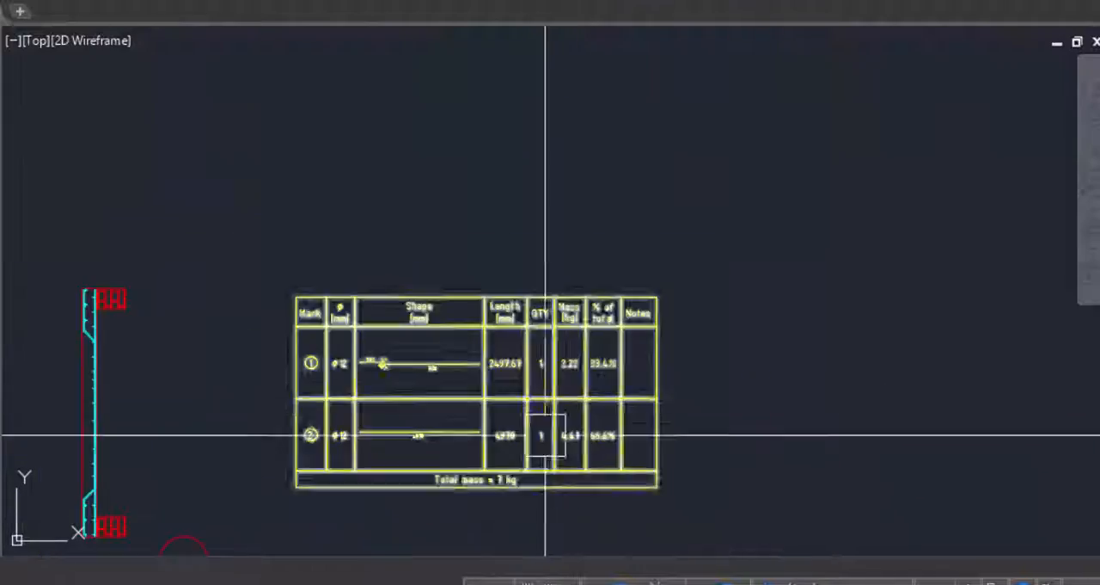
{"action": "scroll", "coordinate": [543, 439], "scroll_direction": "up", "scroll_amount": 6}
{"action": "scroll", "coordinate": [527, 360], "scroll_direction": "down", "scroll_amount": 4}
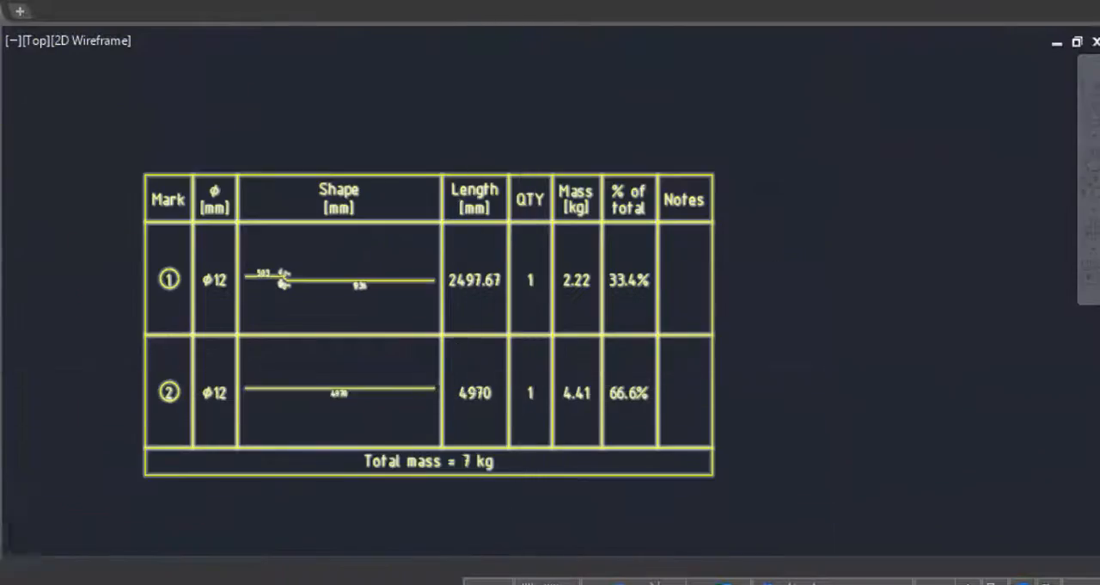
Refresh the bar bending schedule from the current marks with the Bending Schedule command.
{"action": "scroll", "coordinate": [581, 388], "scroll_direction": "down", "scroll_amount": 2}
{"action": "scroll", "coordinate": [531, 350], "scroll_direction": "up", "scroll_amount": 4}
{"action": "scroll", "coordinate": [649, 284], "scroll_direction": "up", "scroll_amount": 2}
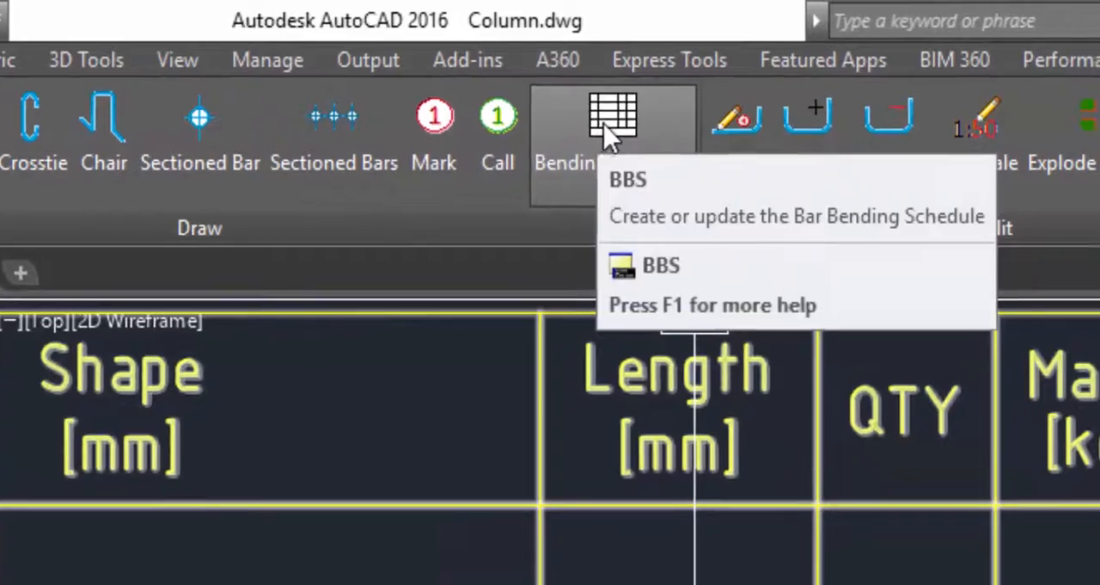
{"action": "left_click", "coordinate": [837, 113]}
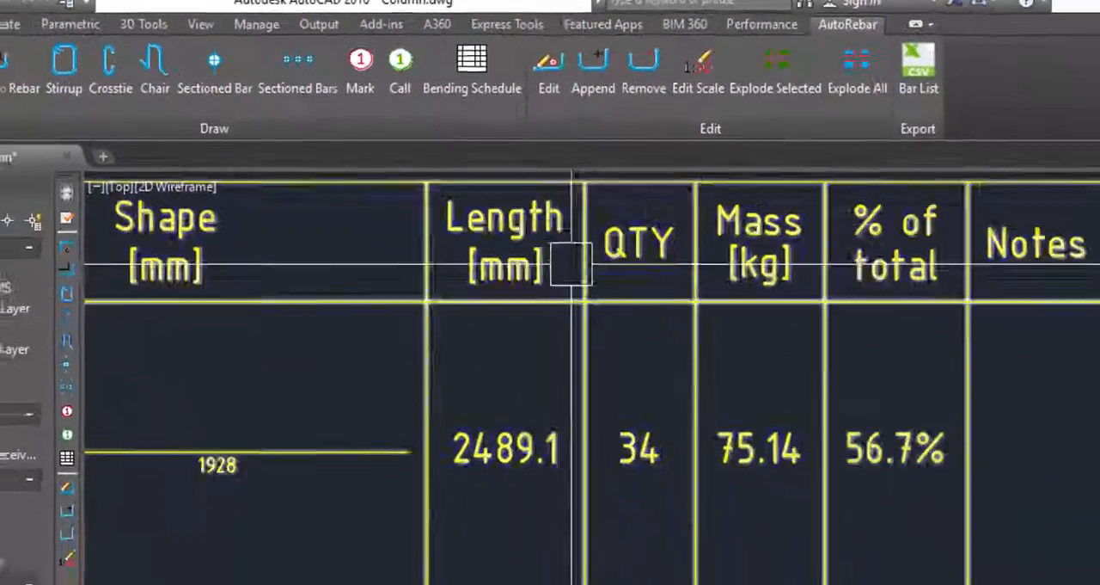
{"action": "scroll", "coordinate": [677, 326], "scroll_direction": "down", "scroll_amount": 3}
Review the refreshed schedule's lengths, quantities, masses and percentages for both bars, and its total mass row.
{"action": "scroll", "coordinate": [783, 571], "scroll_direction": "up", "scroll_amount": 4}
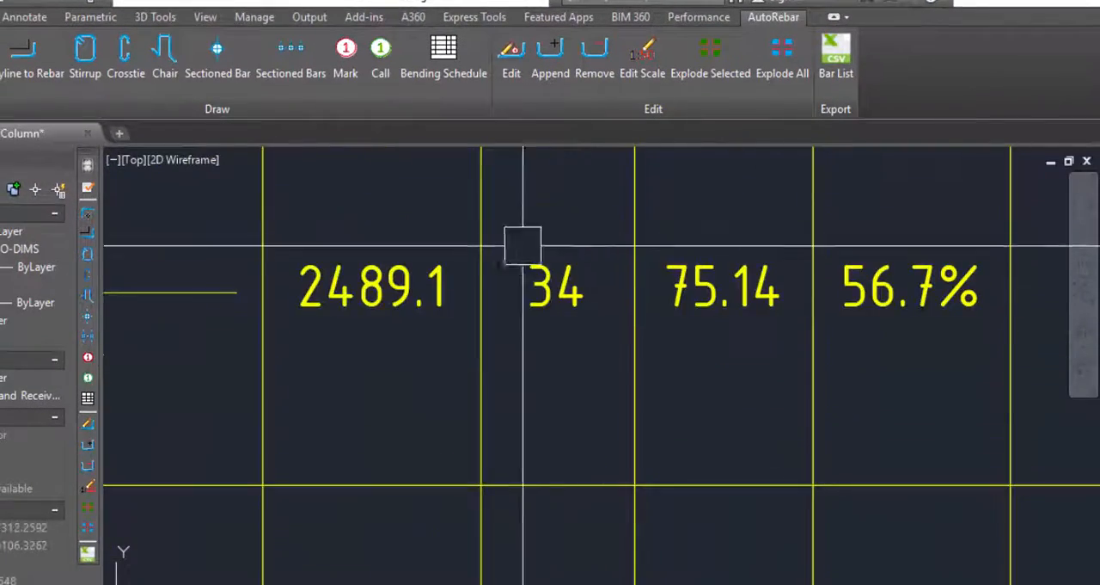
{"action": "scroll", "coordinate": [523, 247], "scroll_direction": "down", "scroll_amount": 3}
{"action": "scroll", "coordinate": [565, 363], "scroll_direction": "up", "scroll_amount": 4}
{"action": "scroll", "coordinate": [563, 428], "scroll_direction": "down", "scroll_amount": 3}
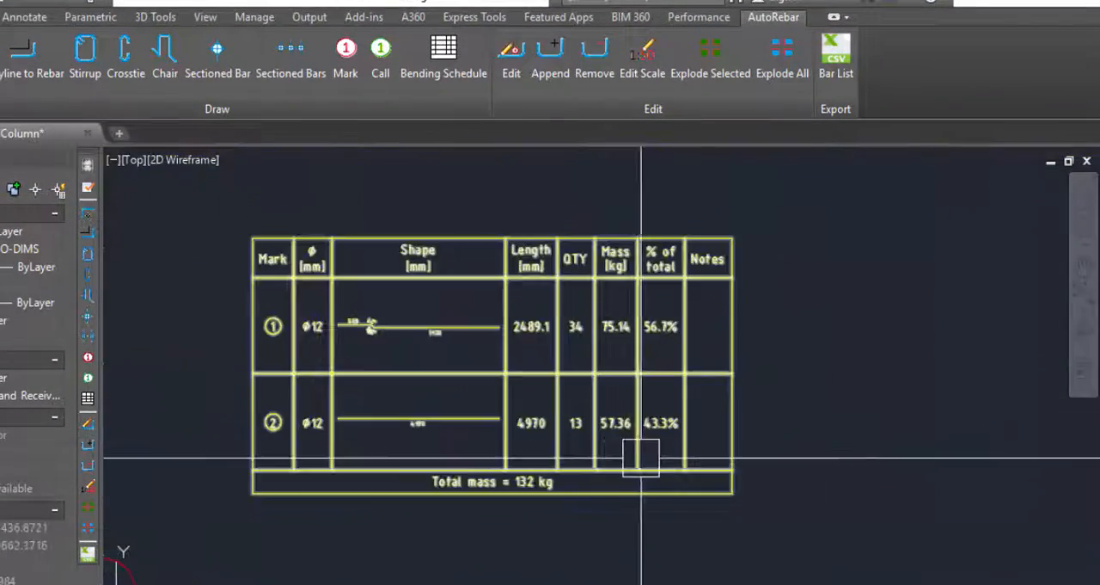
{"action": "scroll", "coordinate": [644, 452], "scroll_direction": "up", "scroll_amount": 4}
{"action": "scroll", "coordinate": [769, 297], "scroll_direction": "down", "scroll_amount": 4}
{"action": "scroll", "coordinate": [609, 464], "scroll_direction": "up", "scroll_amount": 4}
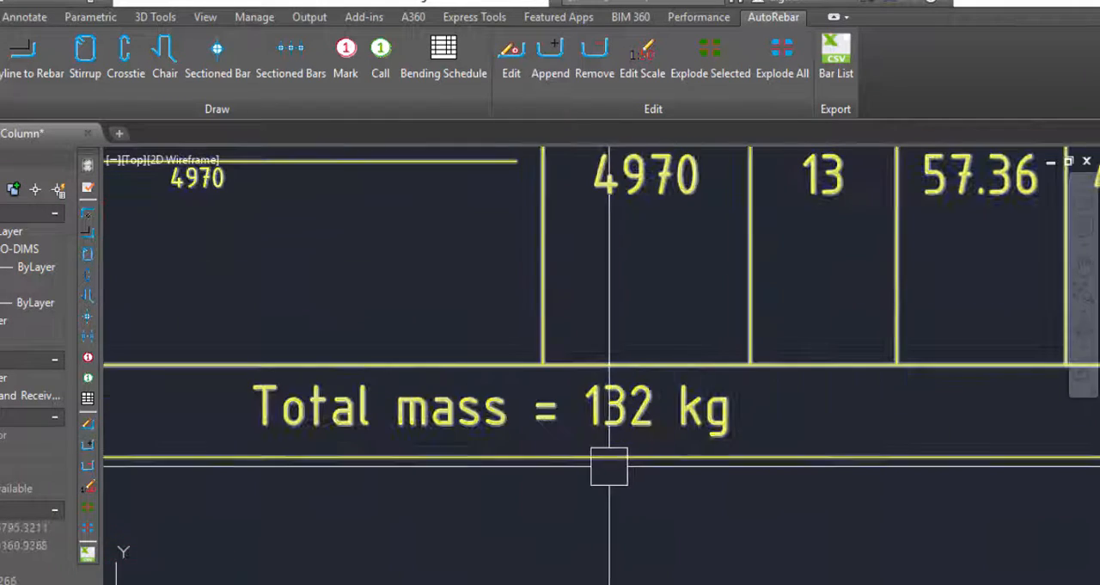
{"action": "scroll", "coordinate": [783, 465], "scroll_direction": "down", "scroll_amount": 5}
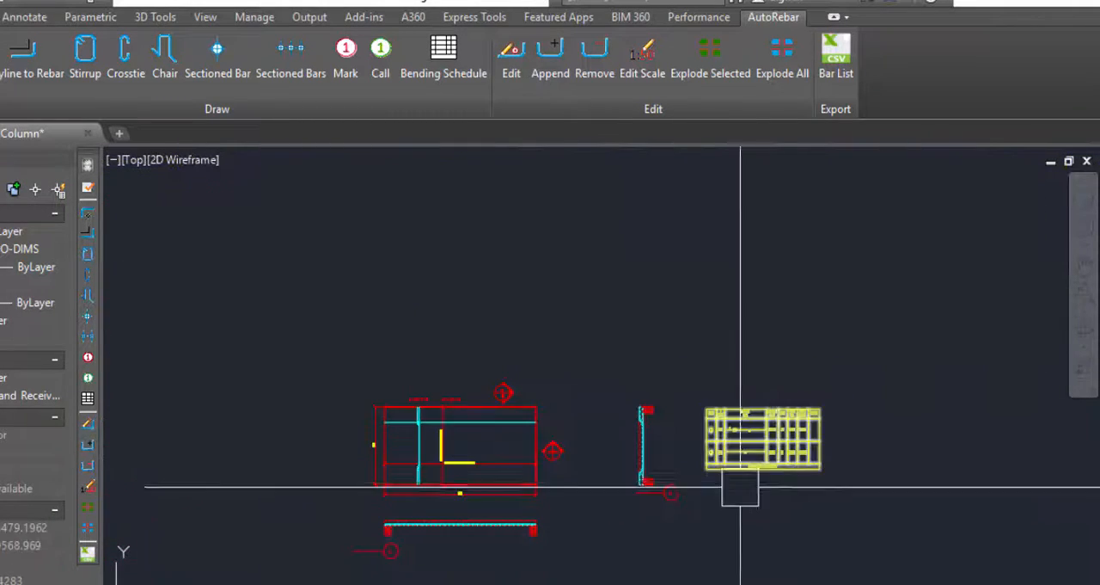
Compare the schedule's bar shapes and quantities with the bars shown in the slab plan and the two sections.
{"action": "scroll", "coordinate": [722, 461], "scroll_direction": "down", "scroll_amount": 5}
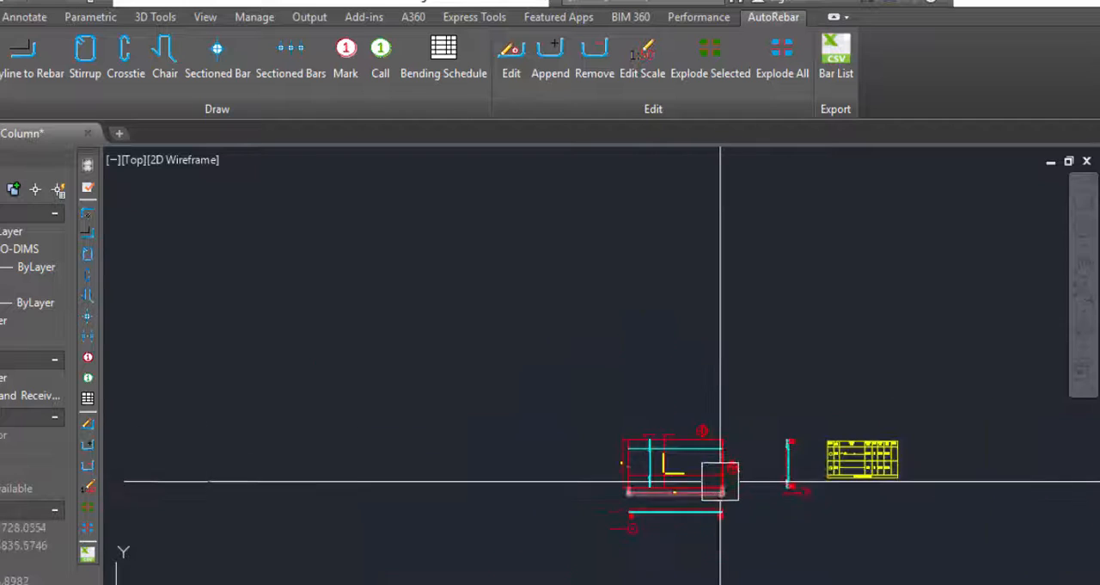
{"action": "scroll", "coordinate": [800, 352], "scroll_direction": "up", "scroll_amount": 4}
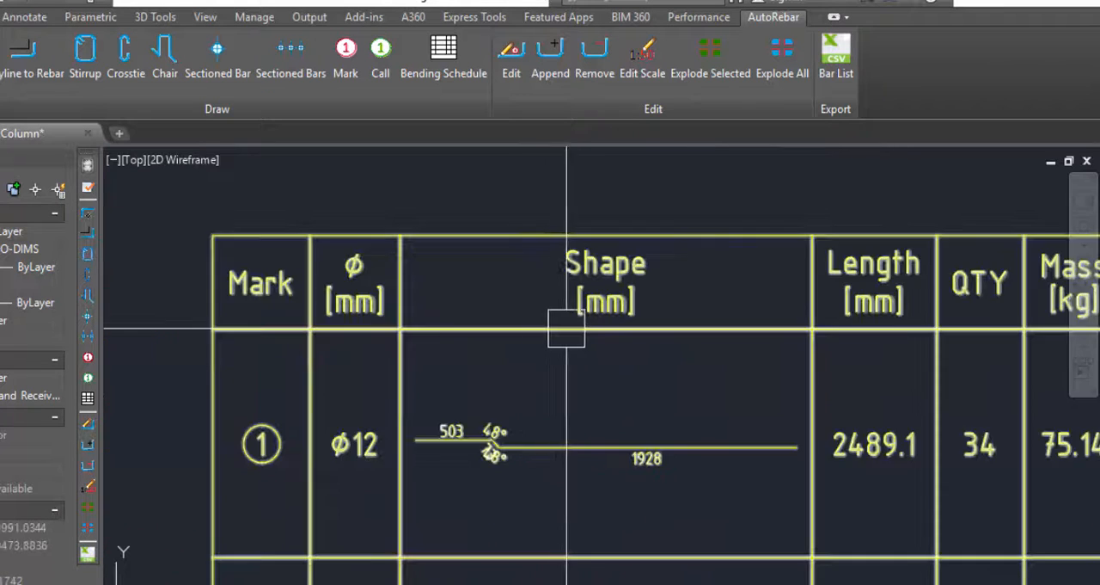
{"action": "scroll", "coordinate": [599, 346], "scroll_direction": "down", "scroll_amount": 4}
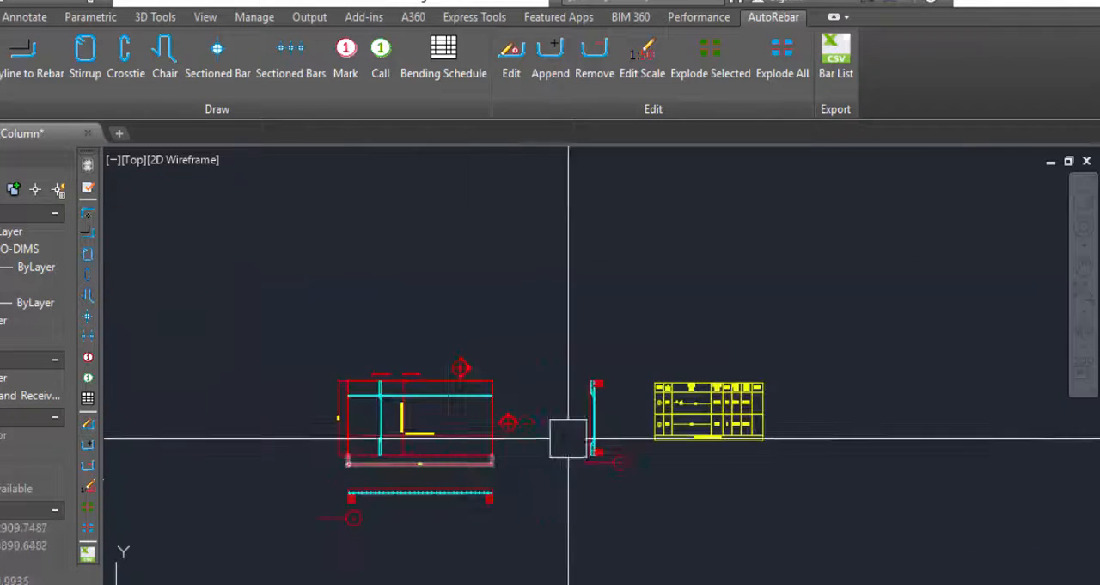
{"action": "scroll", "coordinate": [725, 402], "scroll_direction": "up", "scroll_amount": 2}
{"action": "scroll", "coordinate": [705, 401], "scroll_direction": "down", "scroll_amount": 5}
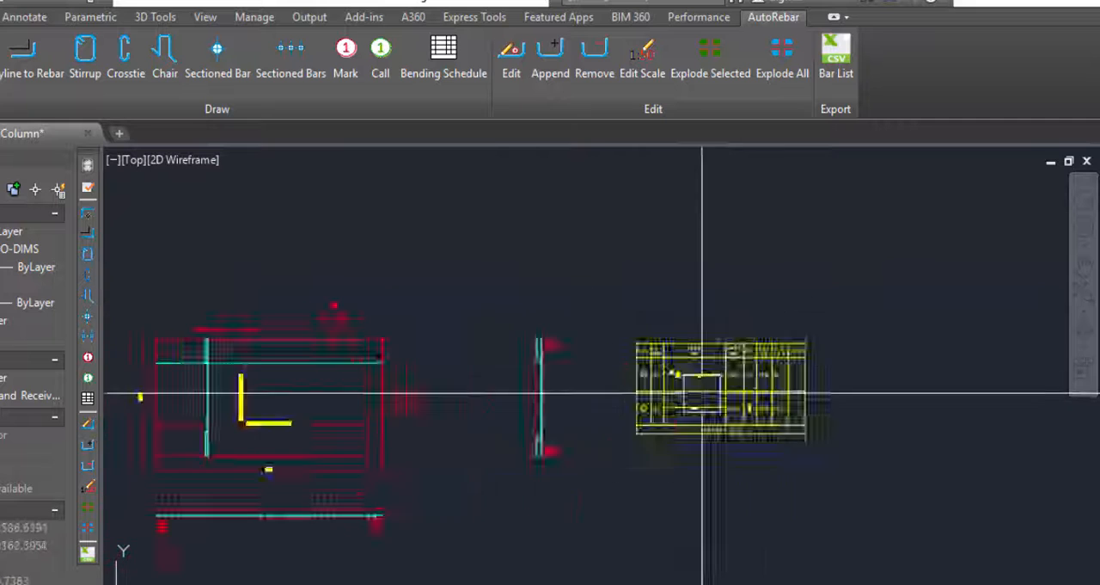
{"action": "scroll", "coordinate": [437, 381], "scroll_direction": "up", "scroll_amount": 5}
{"action": "scroll", "coordinate": [368, 369], "scroll_direction": "down", "scroll_amount": 4}
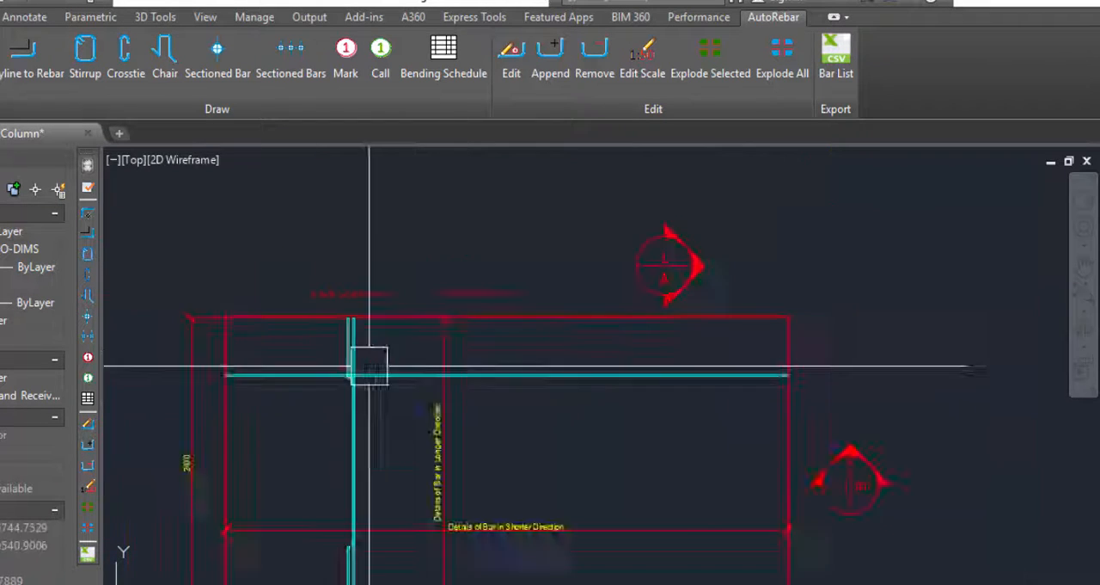
{"action": "scroll", "coordinate": [896, 395], "scroll_direction": "up", "scroll_amount": 4}
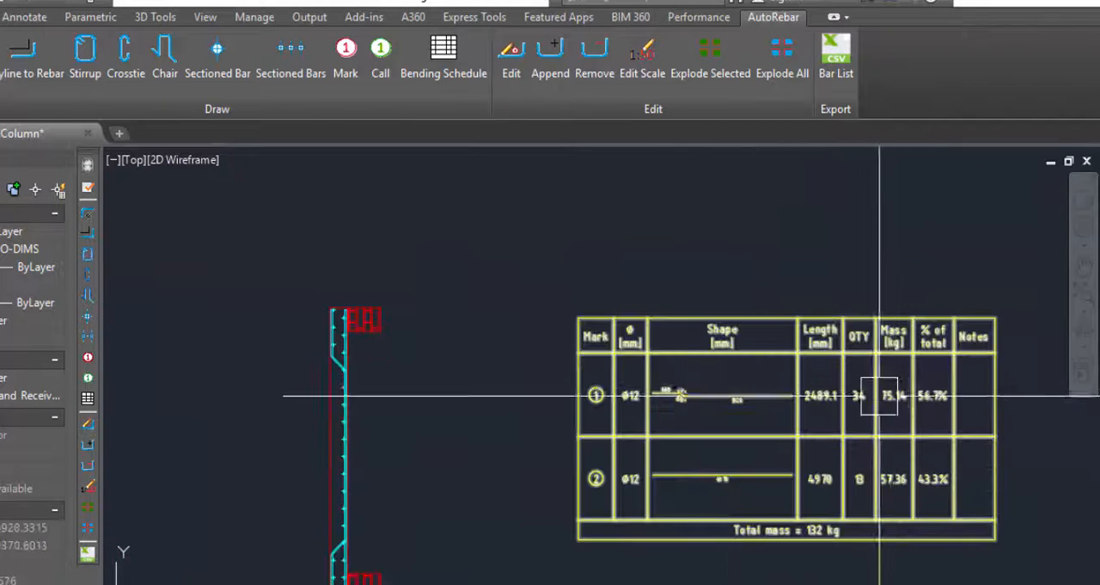
{"action": "scroll", "coordinate": [876, 397], "scroll_direction": "up", "scroll_amount": 4}
{"action": "scroll", "coordinate": [830, 368], "scroll_direction": "down", "scroll_amount": 6}
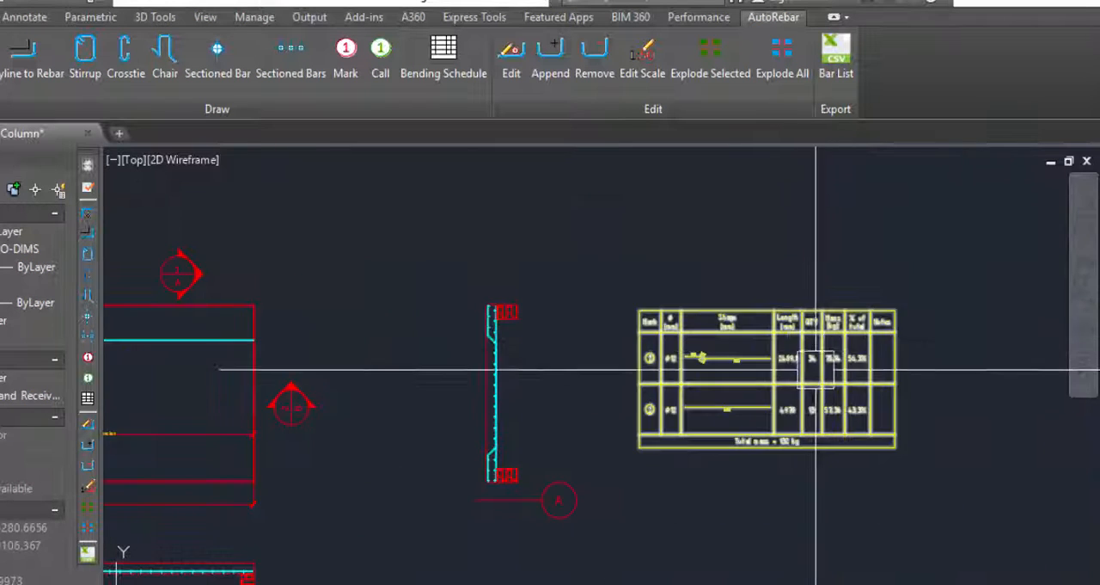
{"action": "scroll", "coordinate": [825, 404], "scroll_direction": "down", "scroll_amount": 3}
{"action": "scroll", "coordinate": [462, 459], "scroll_direction": "up", "scroll_amount": 5}
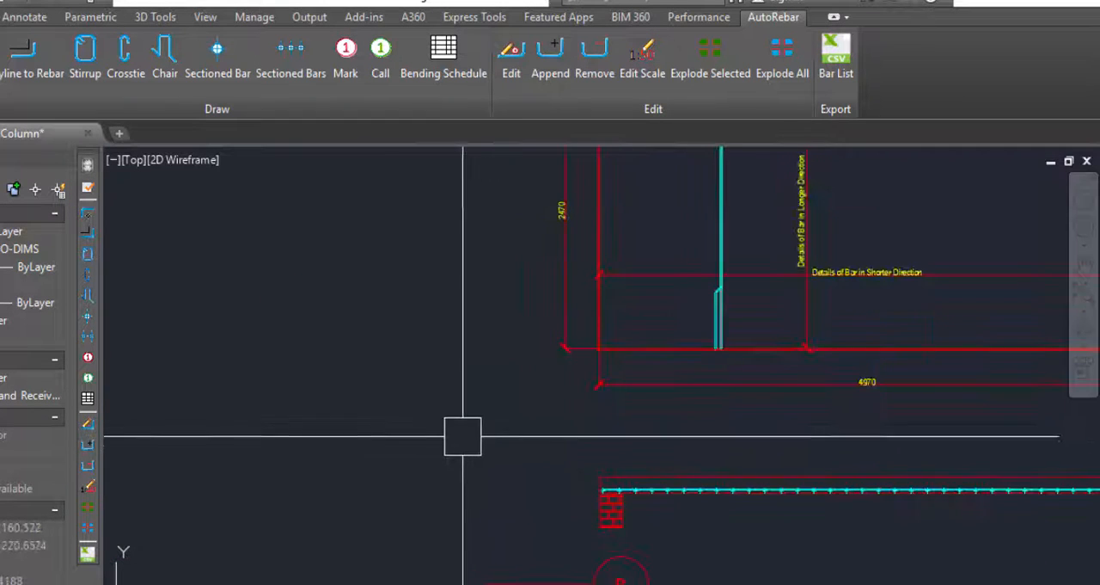
{"action": "scroll", "coordinate": [460, 447], "scroll_direction": "down", "scroll_amount": 3}
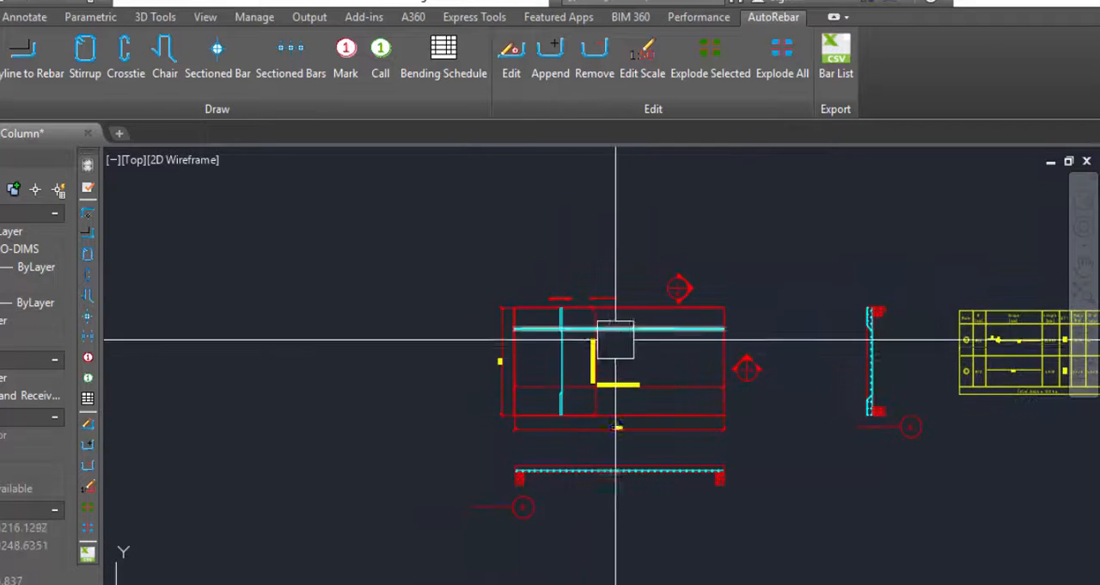
{"action": "scroll", "coordinate": [529, 257], "scroll_direction": "up", "scroll_amount": 7}
{"action": "scroll", "coordinate": [513, 264], "scroll_direction": "down", "scroll_amount": 5}
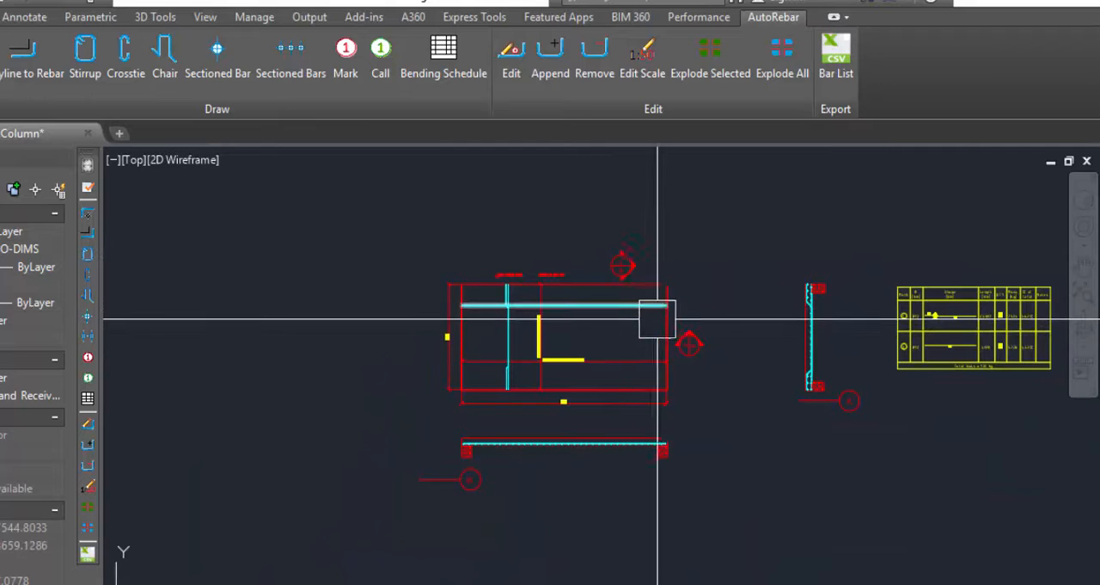
Stretch the left end of the slab plan outward, with its bars and dimensions, to a slab length of about 9131 mm.
{"action": "scroll", "coordinate": [658, 319], "scroll_direction": "up", "scroll_amount": 4}
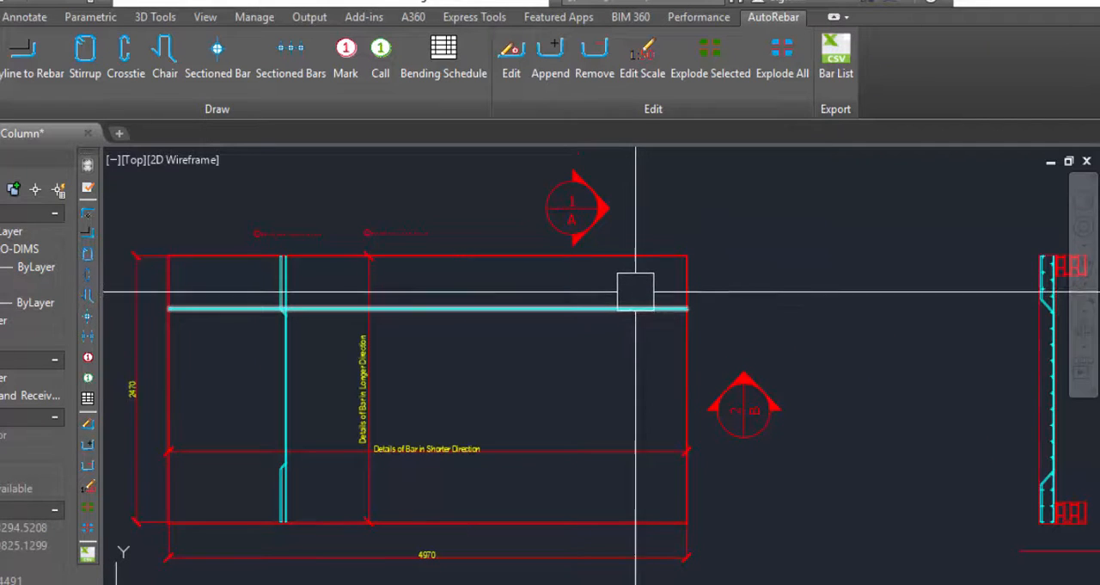
{"action": "scroll", "coordinate": [651, 289], "scroll_direction": "down", "scroll_amount": 5}
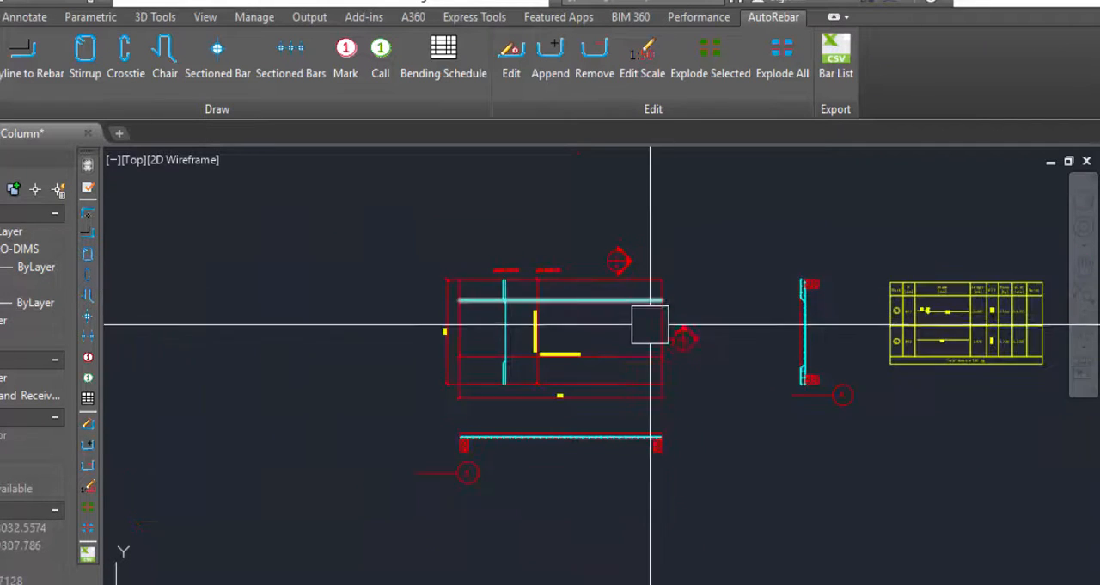
{"action": "scroll", "coordinate": [551, 313], "scroll_direction": "up", "scroll_amount": 6}
{"action": "scroll", "coordinate": [315, 270], "scroll_direction": "down", "scroll_amount": 4}
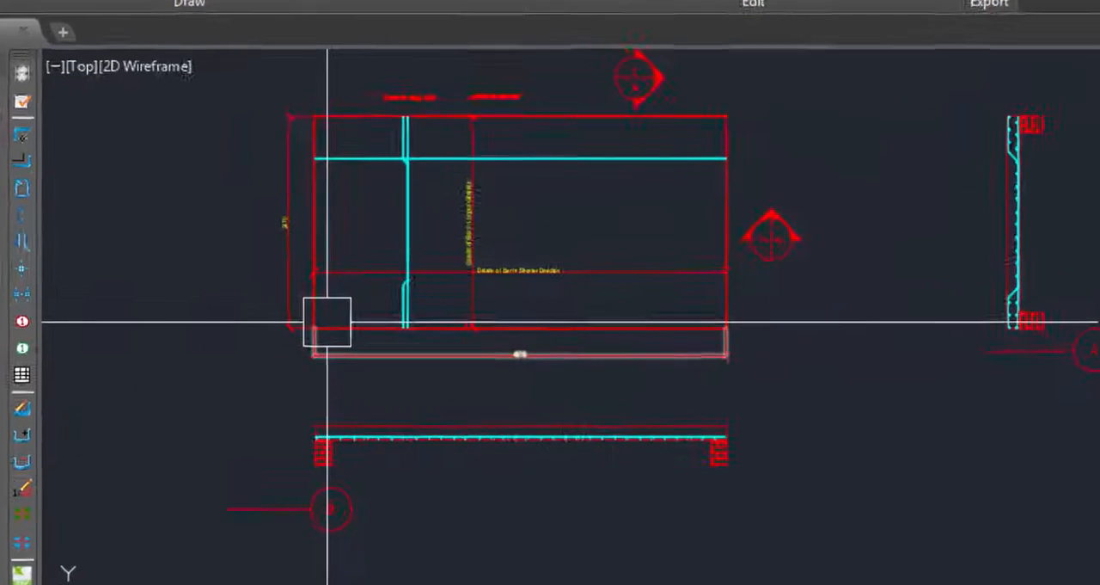
{"action": "type", "text": "stretch"}
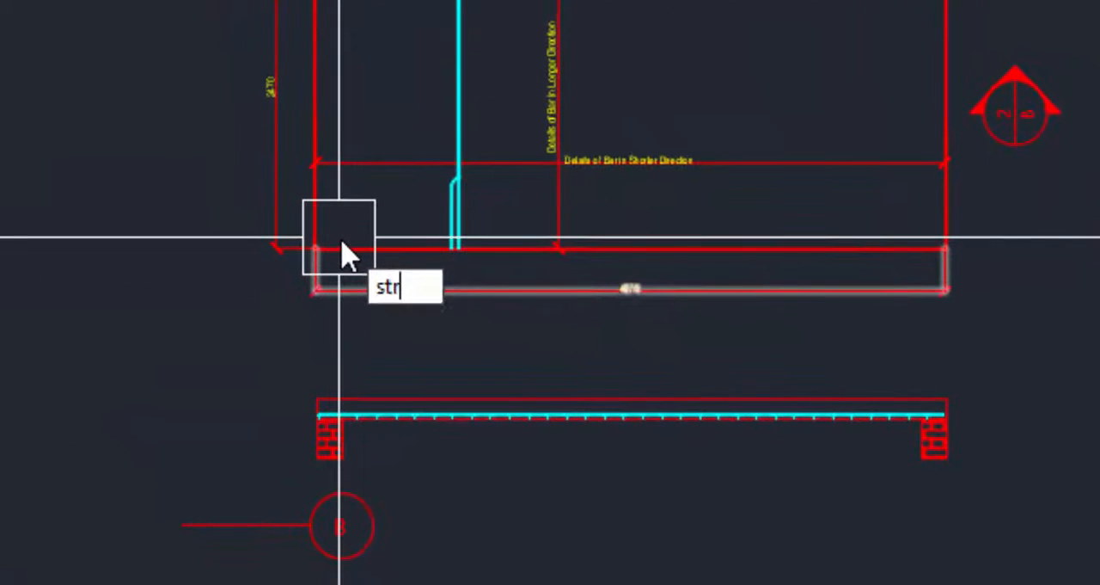
{"action": "left_click", "coordinate": [501, 324]}
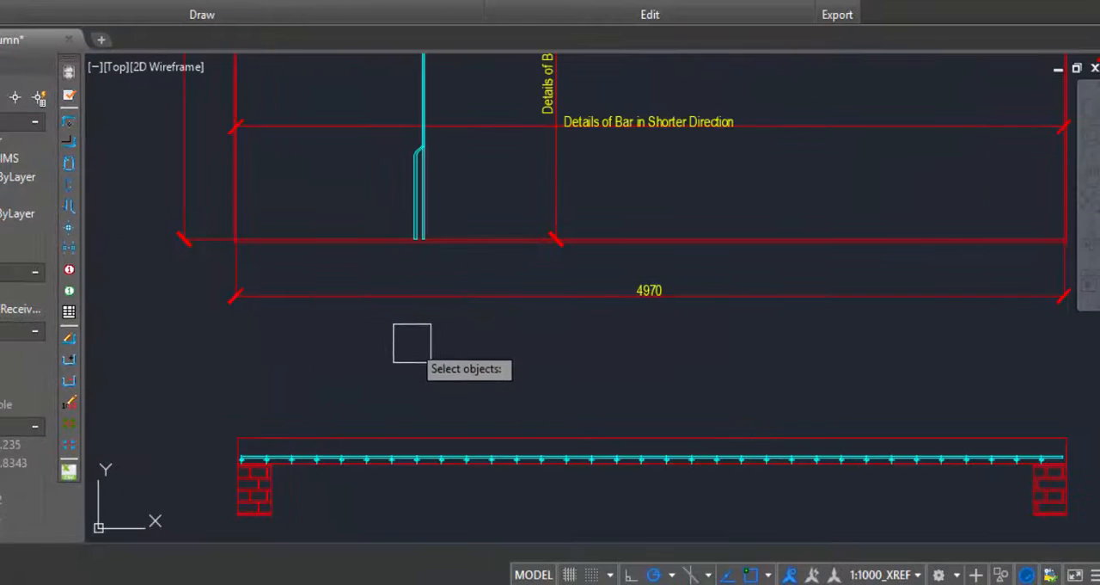
{"action": "scroll", "coordinate": [385, 321], "scroll_direction": "down", "scroll_amount": 5}
{"action": "left_click", "coordinate": [387, 323]}
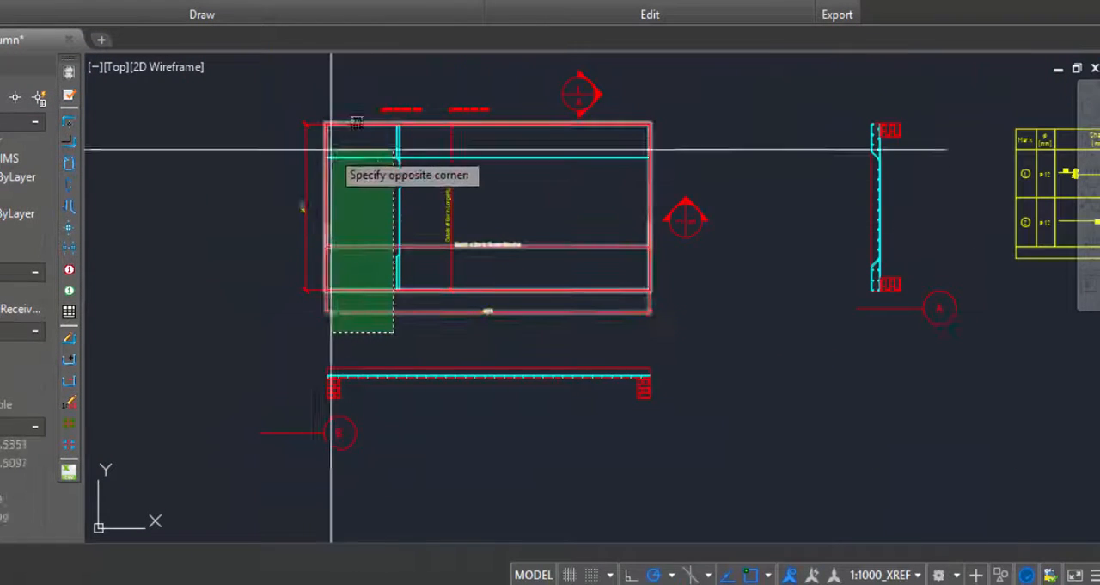
{"action": "left_click", "coordinate": [287, 57]}
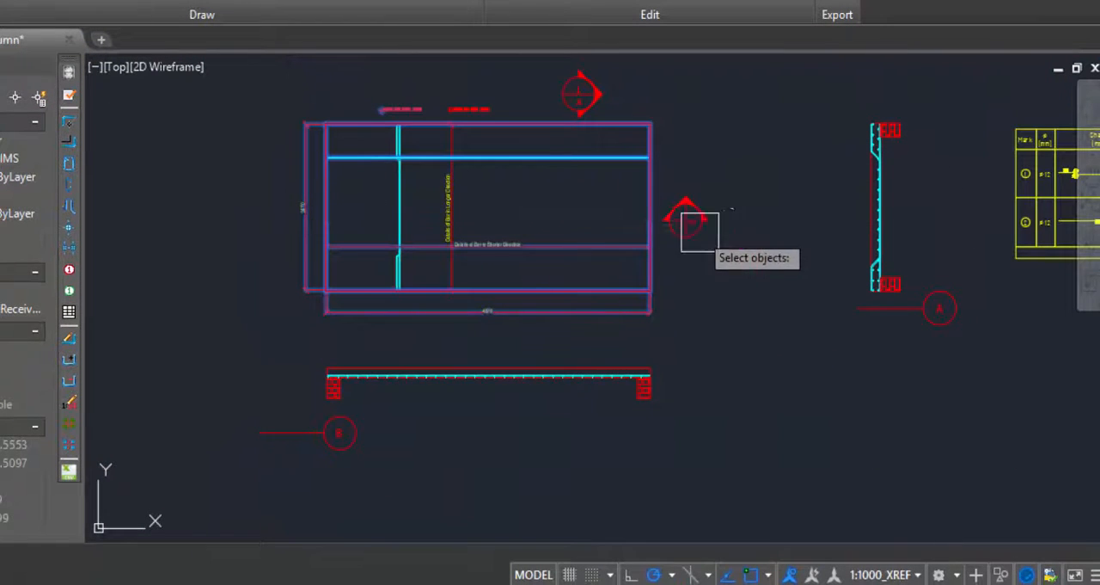
{"action": "scroll", "coordinate": [255, 288], "scroll_direction": "up", "scroll_amount": 4}
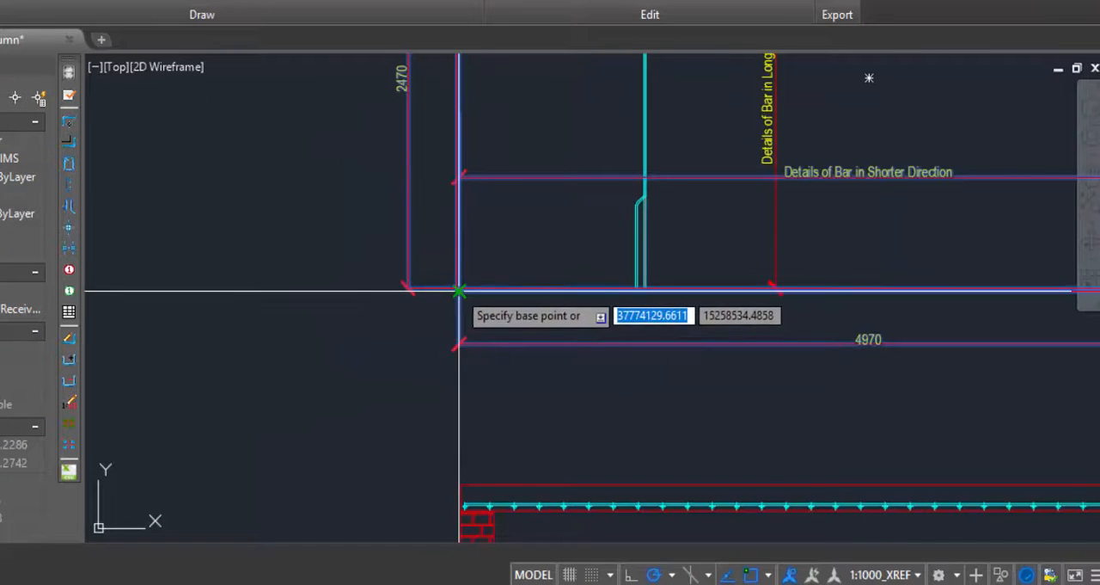
{"action": "left_click", "coordinate": [460, 292]}
{"action": "scroll", "coordinate": [479, 292], "scroll_direction": "down", "scroll_amount": 4}
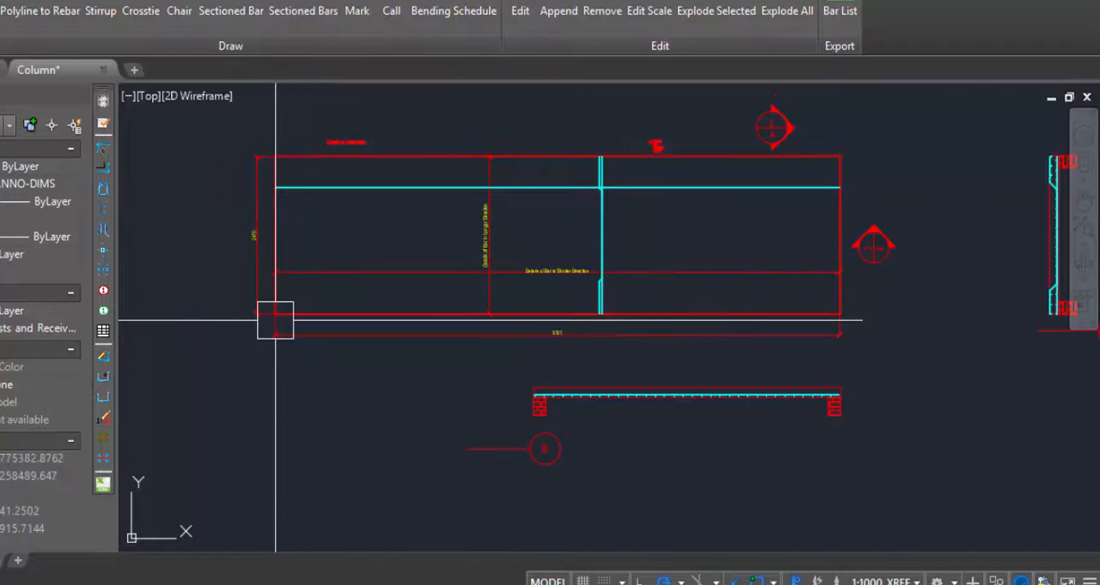
Examine the stretched slab plan and the spacing, quantity, length and extent values in the bar mark 1 label.
{"action": "scroll", "coordinate": [335, 347], "scroll_direction": "down", "scroll_amount": 3}
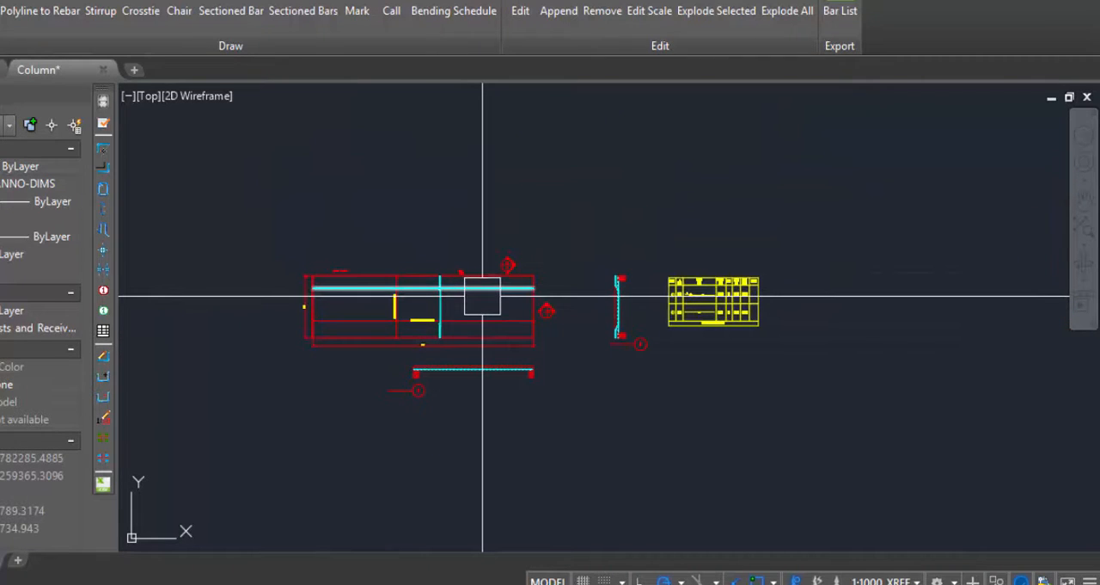
{"action": "scroll", "coordinate": [328, 290], "scroll_direction": "up", "scroll_amount": 4}
{"action": "scroll", "coordinate": [465, 312], "scroll_direction": "down", "scroll_amount": 2}
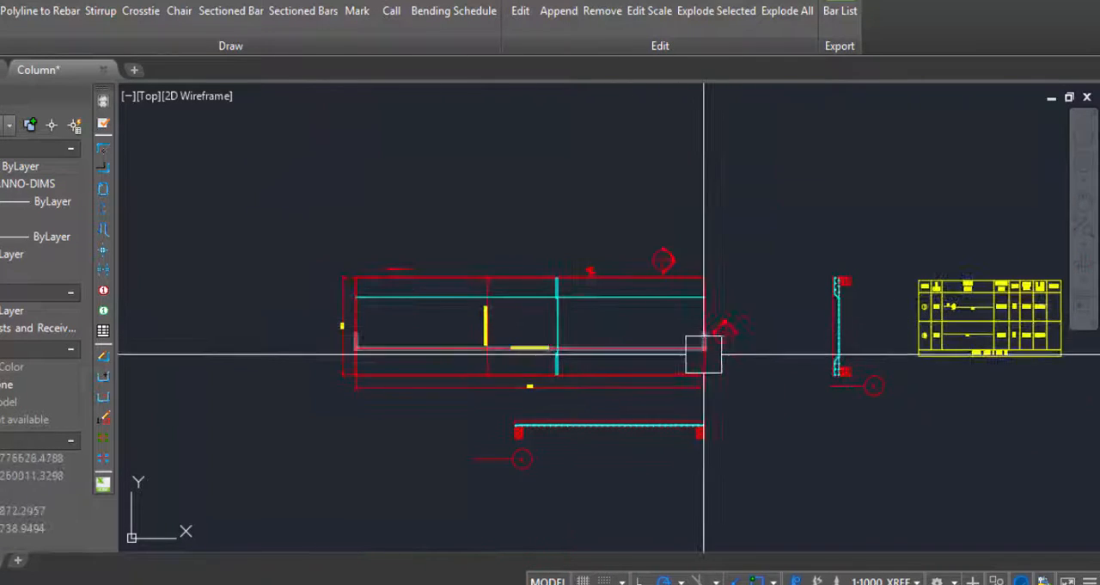
{"action": "scroll", "coordinate": [373, 270], "scroll_direction": "up", "scroll_amount": 8}
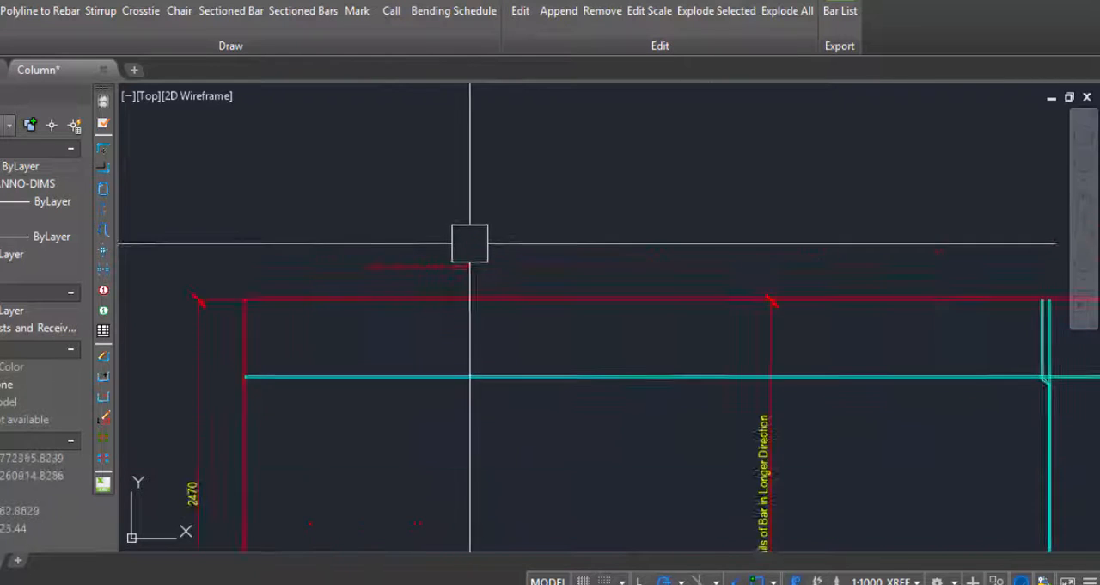
{"action": "scroll", "coordinate": [498, 228], "scroll_direction": "up", "scroll_amount": 5}
{"action": "scroll", "coordinate": [384, 263], "scroll_direction": "down", "scroll_amount": 4}
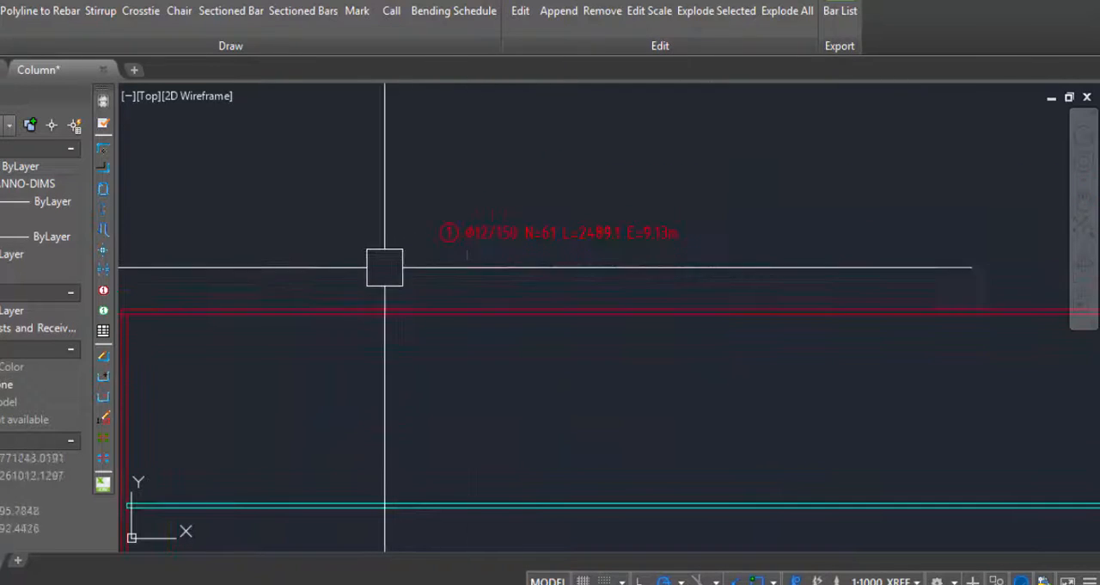
{"action": "scroll", "coordinate": [620, 229], "scroll_direction": "up", "scroll_amount": 5}
{"action": "scroll", "coordinate": [570, 255], "scroll_direction": "down", "scroll_amount": 6}
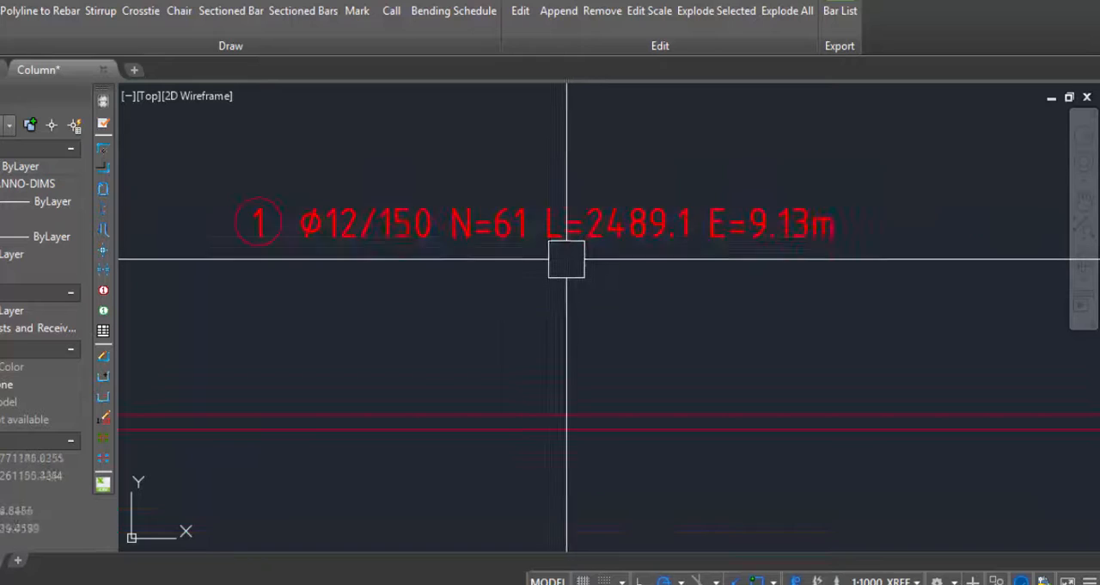
{"action": "scroll", "coordinate": [845, 323], "scroll_direction": "up", "scroll_amount": 3}
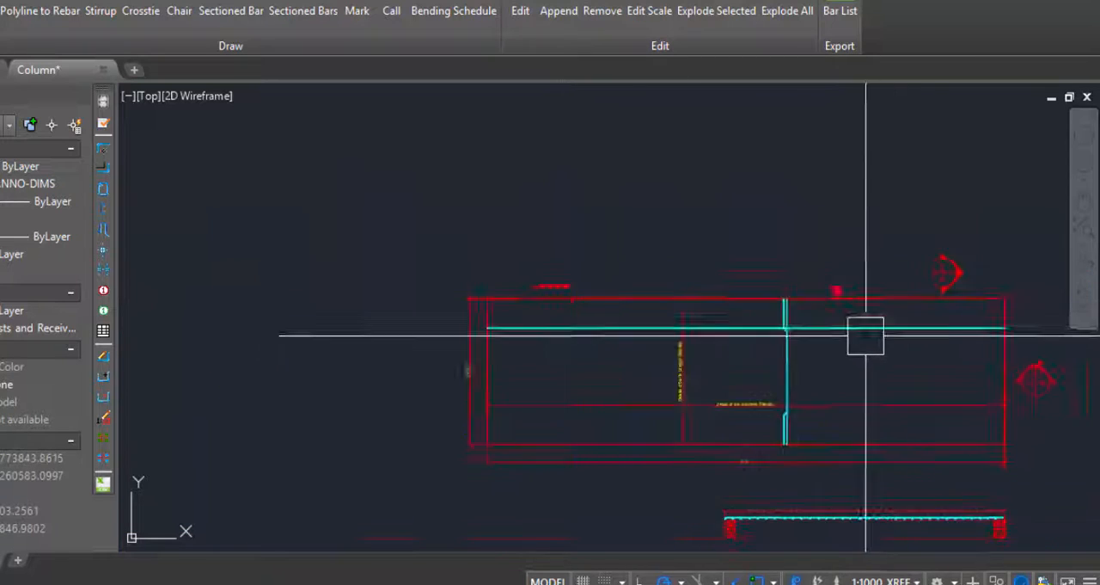
{"action": "scroll", "coordinate": [300, 421], "scroll_direction": "up", "scroll_amount": 5}
{"action": "scroll", "coordinate": [545, 450], "scroll_direction": "down", "scroll_amount": 4}
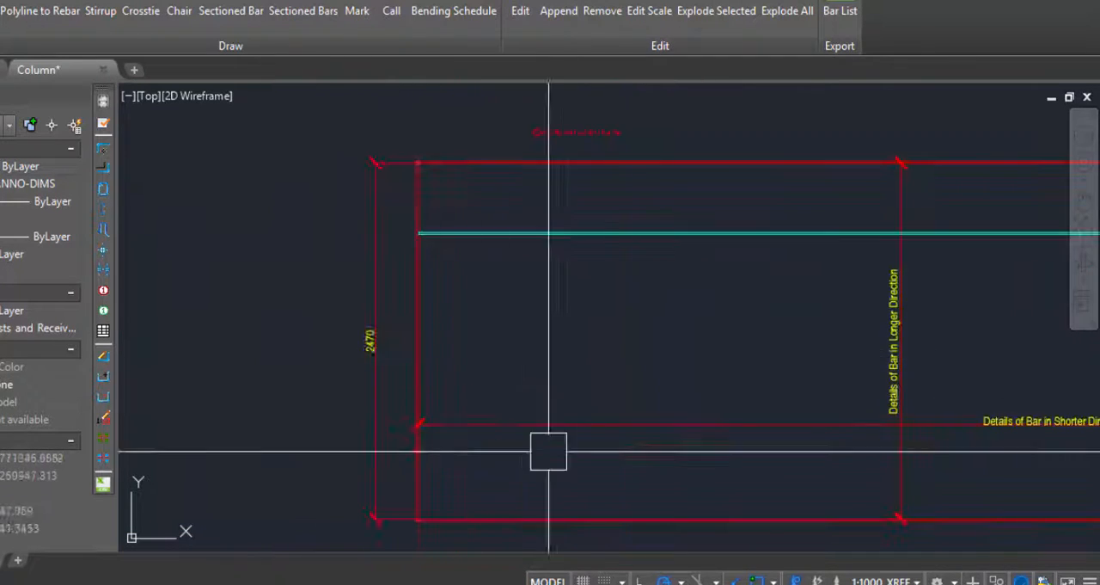
Check the overall length and width dimensions of the stretched slab and how its bars span the plan.
{"action": "scroll", "coordinate": [725, 467], "scroll_direction": "up", "scroll_amount": 5}
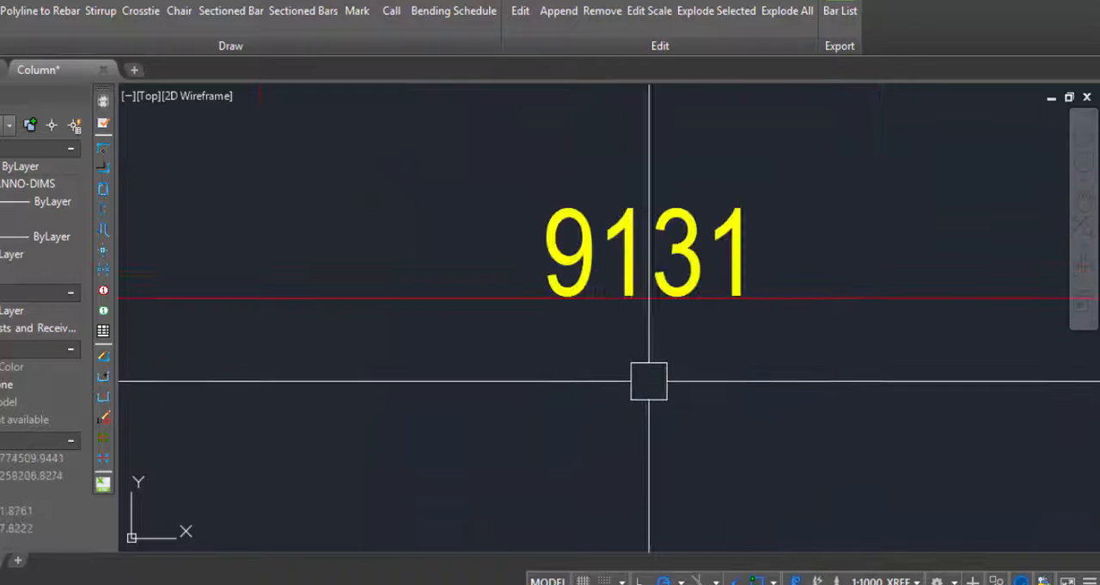
{"action": "scroll", "coordinate": [742, 496], "scroll_direction": "down", "scroll_amount": 4}
{"action": "scroll", "coordinate": [572, 364], "scroll_direction": "up", "scroll_amount": 5}
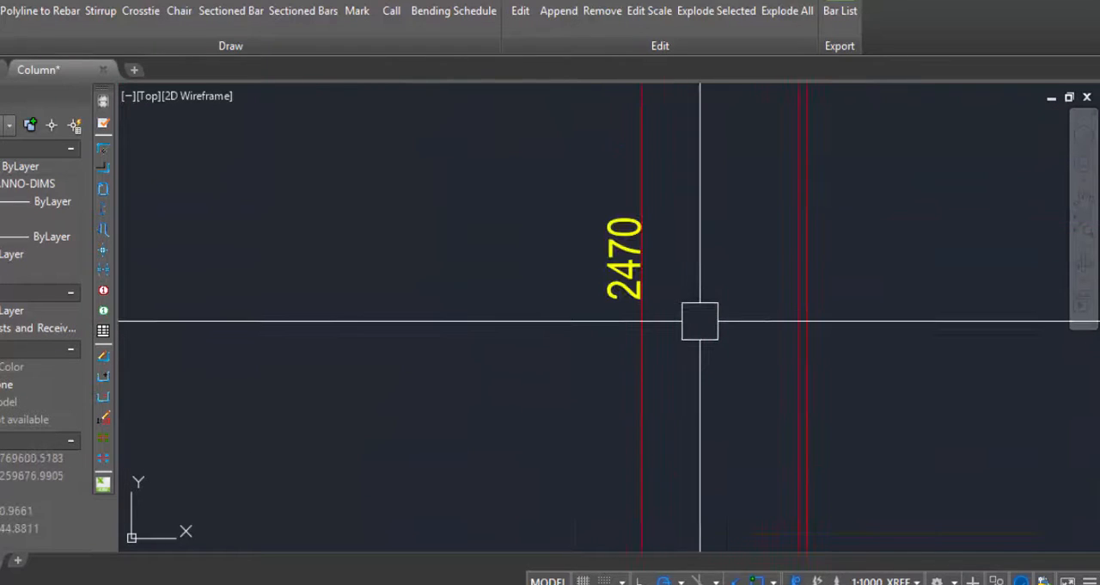
{"action": "scroll", "coordinate": [535, 332], "scroll_direction": "down", "scroll_amount": 4}
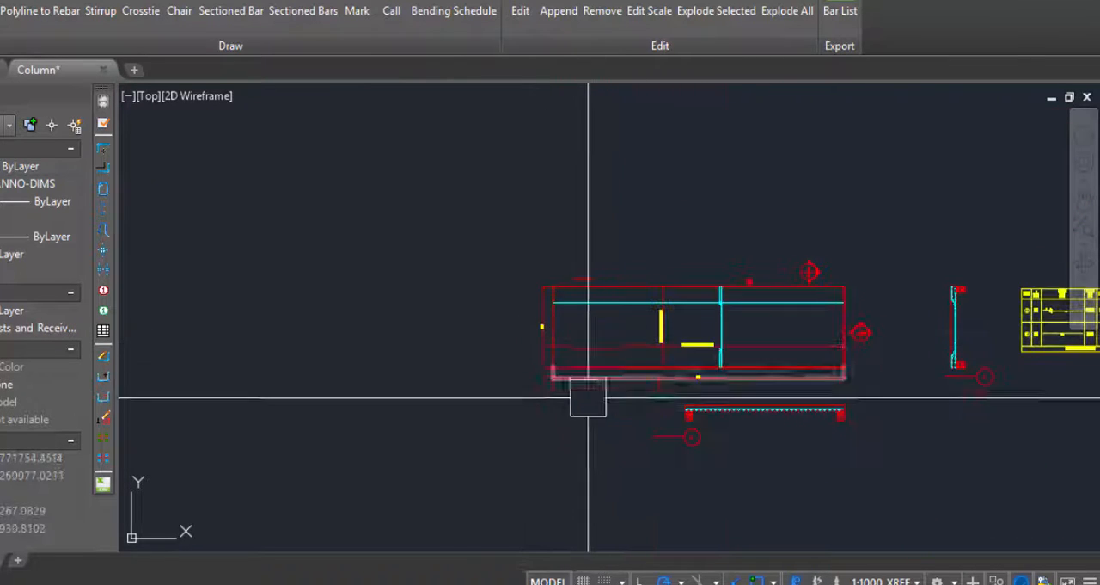
{"action": "scroll", "coordinate": [588, 397], "scroll_direction": "up", "scroll_amount": 4}
{"action": "scroll", "coordinate": [594, 249], "scroll_direction": "down", "scroll_amount": 4}
{"action": "scroll", "coordinate": [674, 250], "scroll_direction": "up", "scroll_amount": 2}
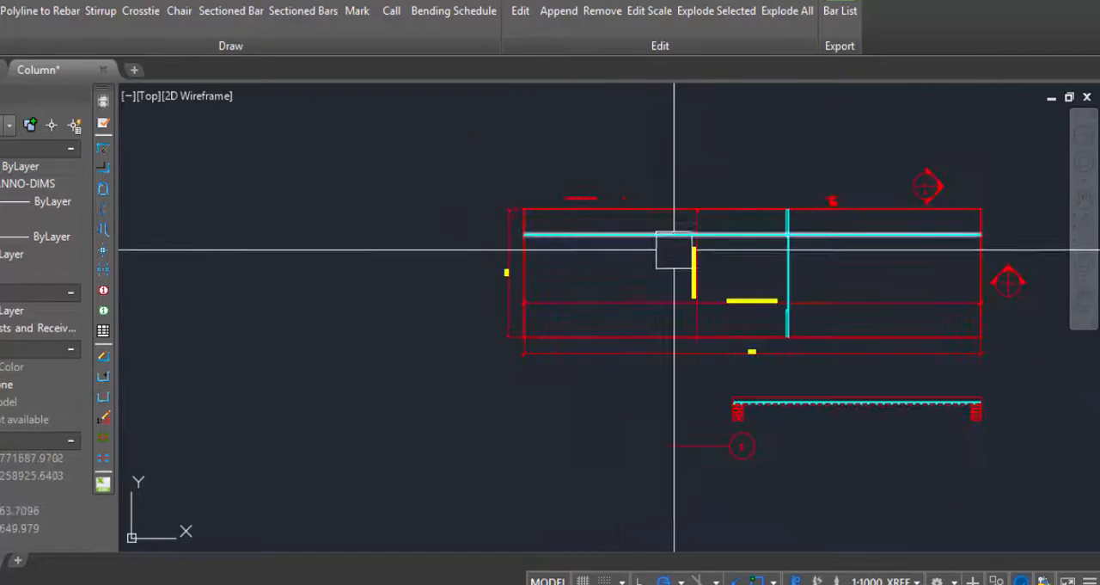
{"action": "scroll", "coordinate": [533, 272], "scroll_direction": "down", "scroll_amount": 2}
{"action": "scroll", "coordinate": [558, 361], "scroll_direction": "up", "scroll_amount": 7}
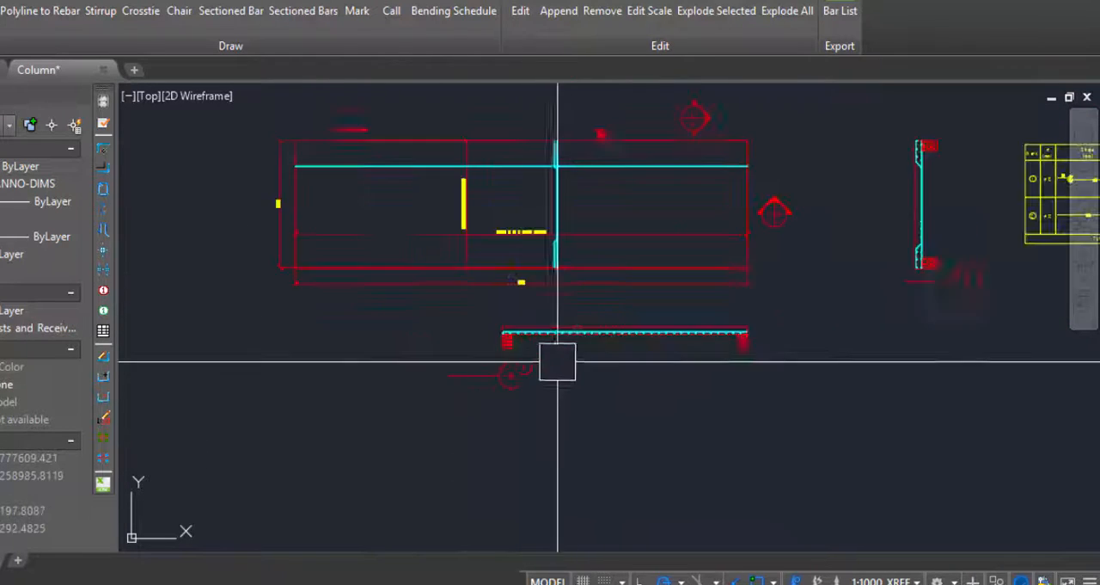
{"action": "scroll", "coordinate": [405, 376], "scroll_direction": "down", "scroll_amount": 6}
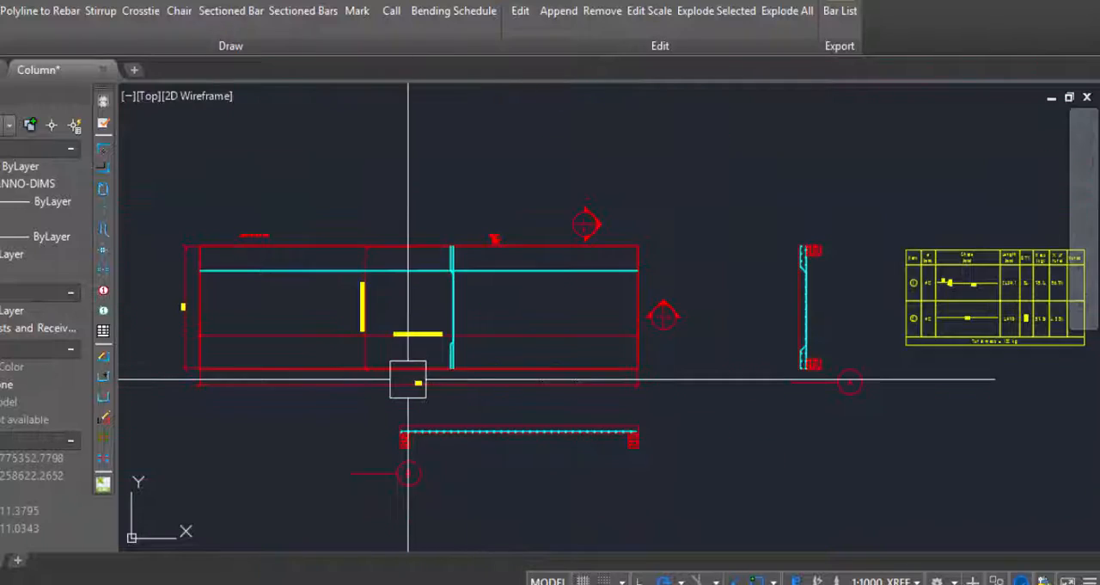
Compare the lengths, quantities and masses in the existing bending schedule with the stretched slab's dimensions.
{"action": "scroll", "coordinate": [813, 309], "scroll_direction": "up", "scroll_amount": 4}
{"action": "scroll", "coordinate": [812, 309], "scroll_direction": "up", "scroll_amount": 3}
{"action": "scroll", "coordinate": [796, 367], "scroll_direction": "up", "scroll_amount": 2}
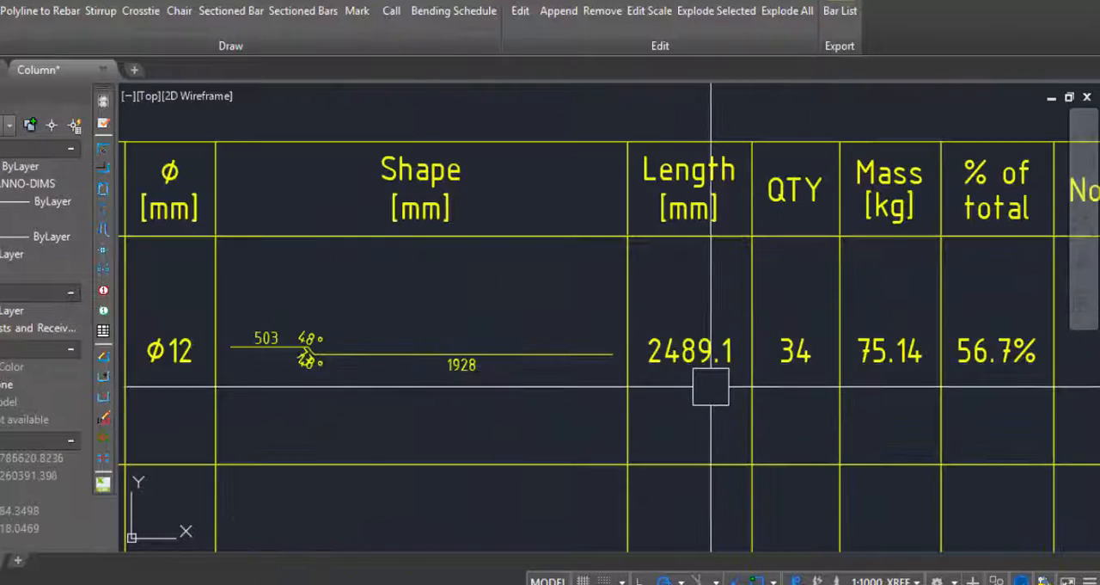
{"action": "scroll", "coordinate": [656, 448], "scroll_direction": "up", "scroll_amount": 1}
{"action": "scroll", "coordinate": [656, 448], "scroll_direction": "up", "scroll_amount": 2}
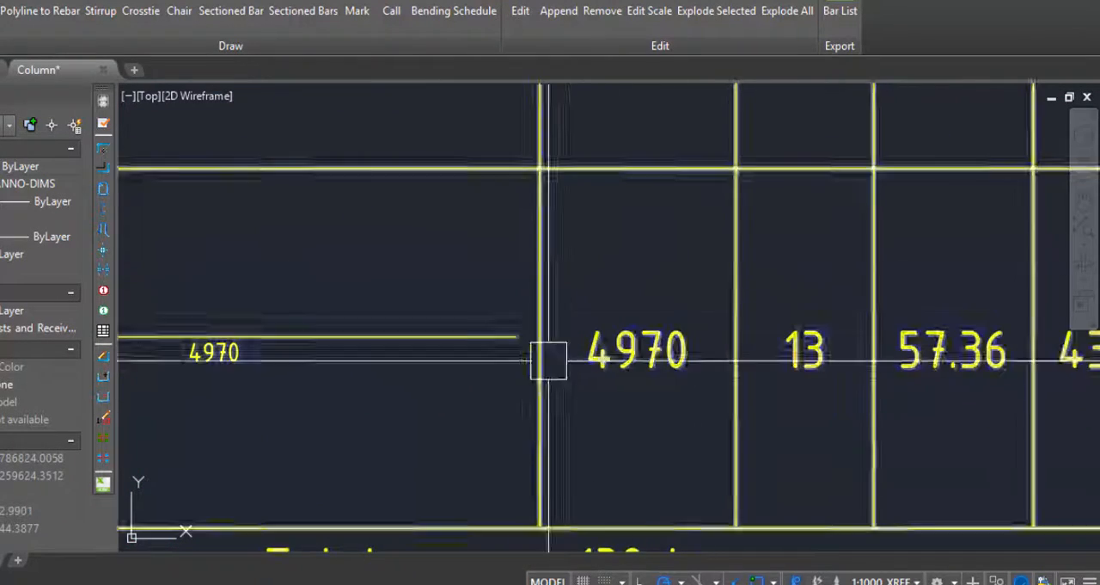
{"action": "scroll", "coordinate": [735, 354], "scroll_direction": "down", "scroll_amount": 6}
{"action": "scroll", "coordinate": [735, 354], "scroll_direction": "down", "scroll_amount": 2}
{"action": "scroll", "coordinate": [339, 400], "scroll_direction": "up", "scroll_amount": 6}
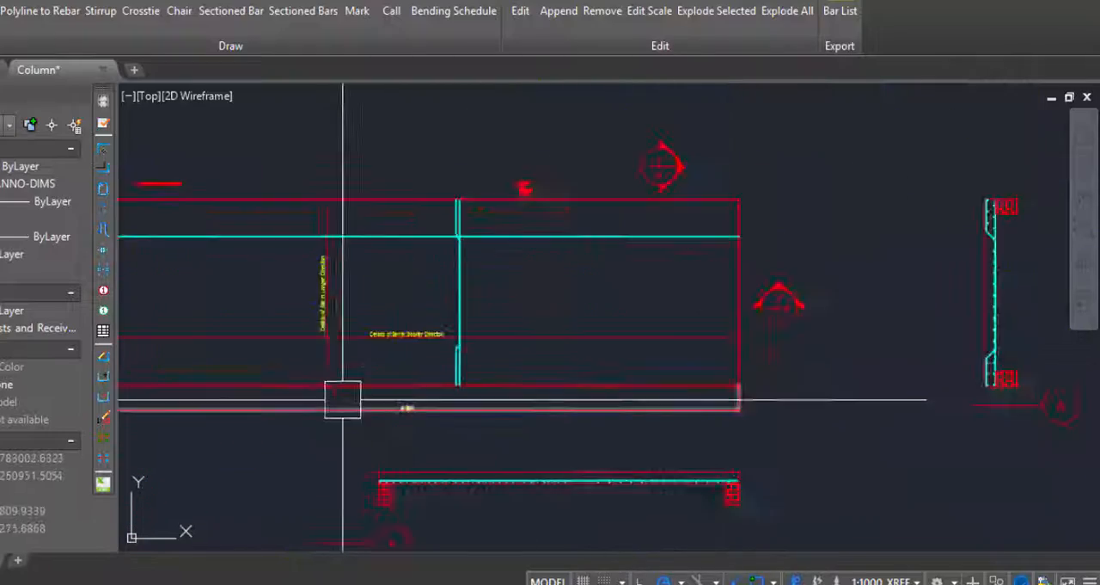
{"action": "scroll", "coordinate": [392, 404], "scroll_direction": "down", "scroll_amount": 10}
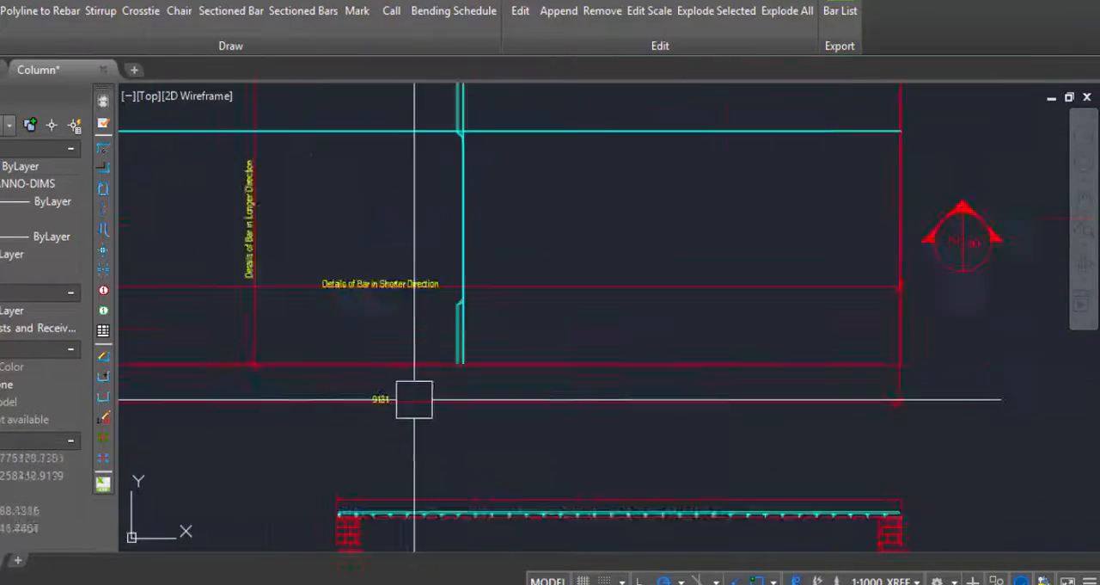
{"action": "scroll", "coordinate": [715, 363], "scroll_direction": "up", "scroll_amount": 4}
{"action": "scroll", "coordinate": [876, 466], "scroll_direction": "up", "scroll_amount": 6}
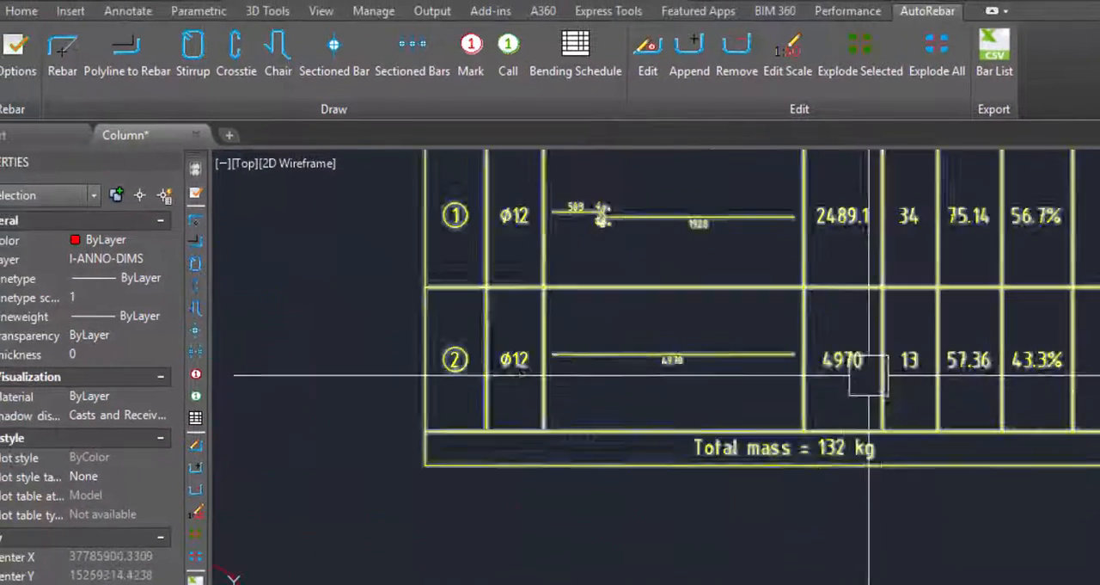
Regenerate the bar bending schedule for the stretched slab with the Bending Schedule command.
{"action": "scroll", "coordinate": [799, 427], "scroll_direction": "down", "scroll_amount": 3}
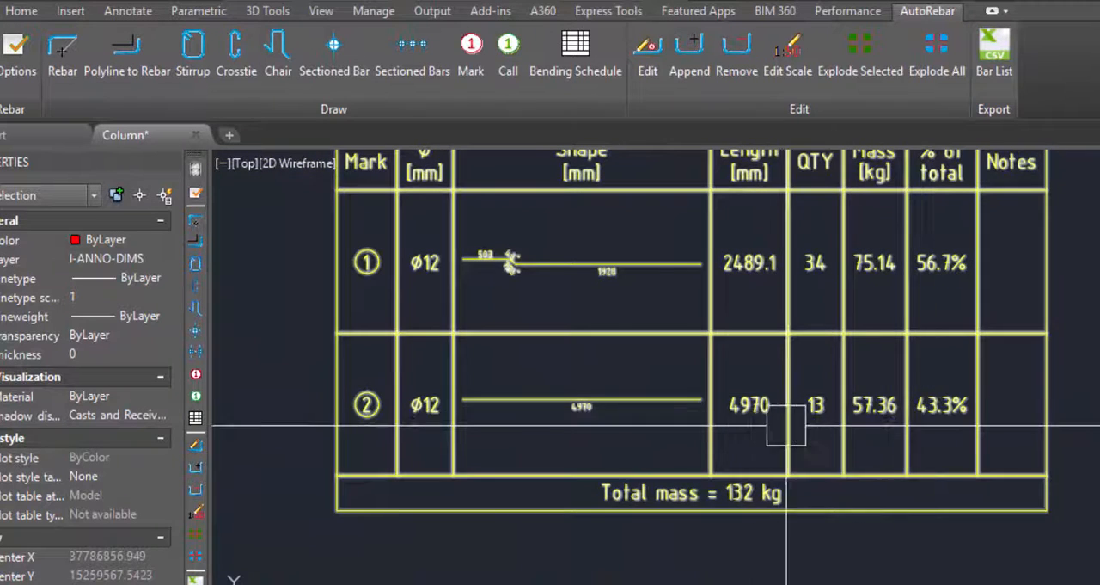
{"action": "scroll", "coordinate": [785, 426], "scroll_direction": "down", "scroll_amount": 2}
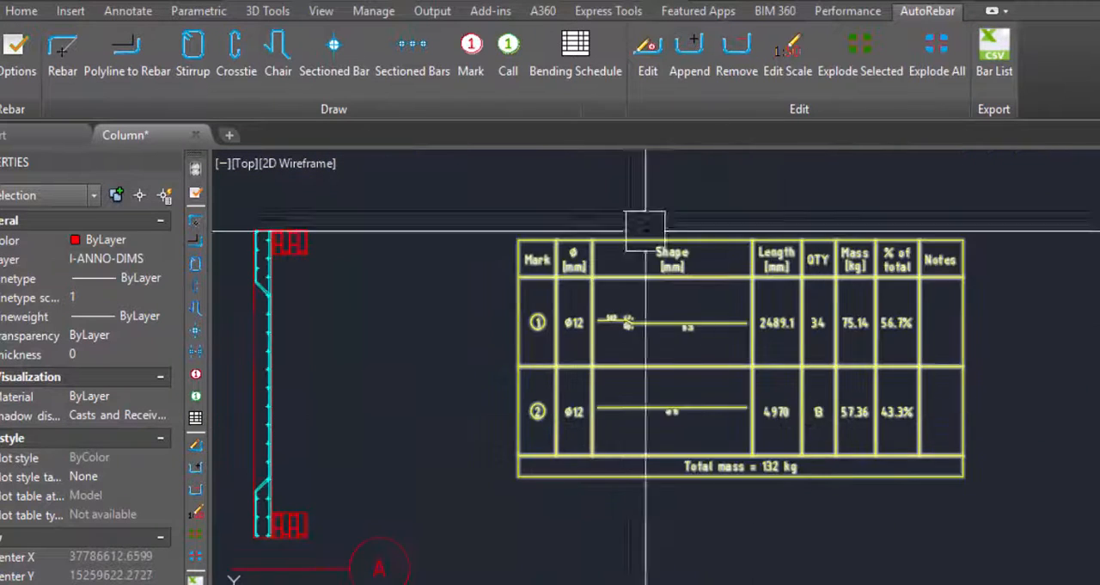
{"action": "left_click", "coordinate": [572, 51]}
{"action": "scroll", "coordinate": [698, 429], "scroll_direction": "up", "scroll_amount": 4}
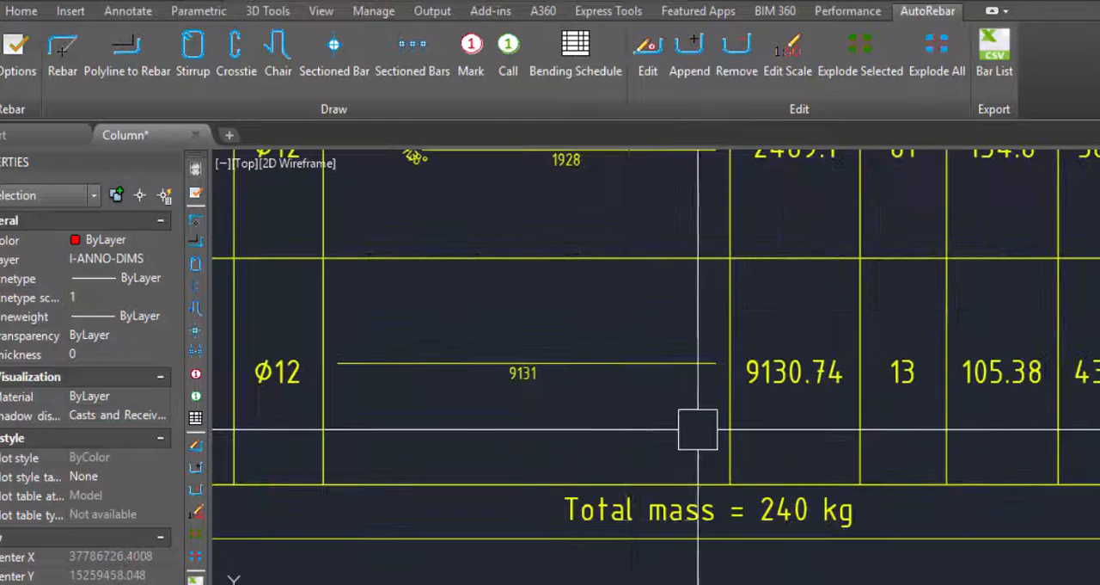
Review the regenerated schedule's bar lengths, quantities, masses and total mass row against the stretched slab plan.
{"action": "scroll", "coordinate": [595, 434], "scroll_direction": "down", "scroll_amount": 2}
{"action": "scroll", "coordinate": [732, 427], "scroll_direction": "up", "scroll_amount": 2}
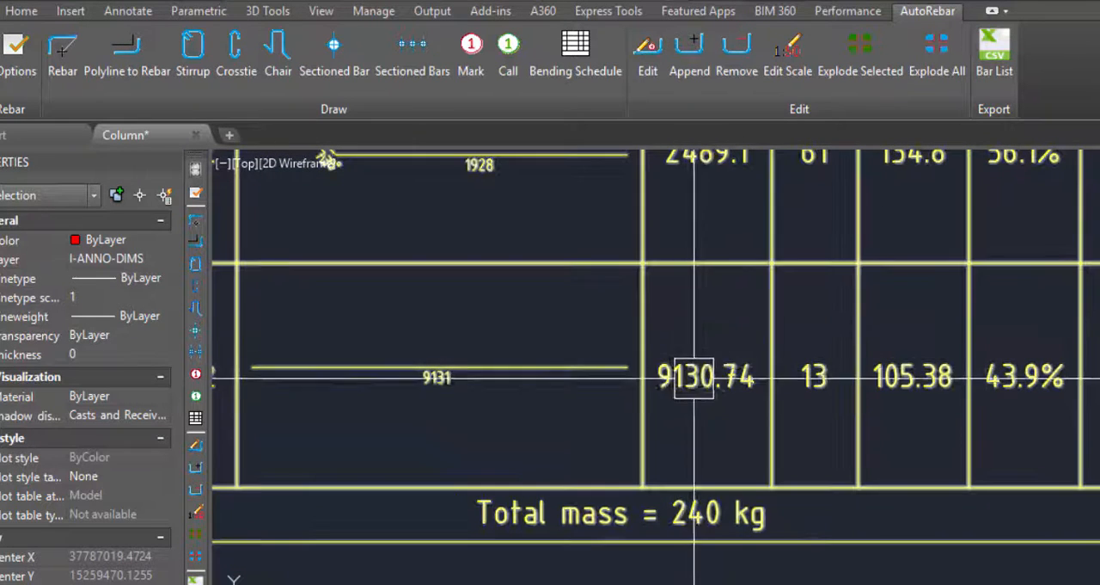
{"action": "scroll", "coordinate": [975, 388], "scroll_direction": "down", "scroll_amount": 6}
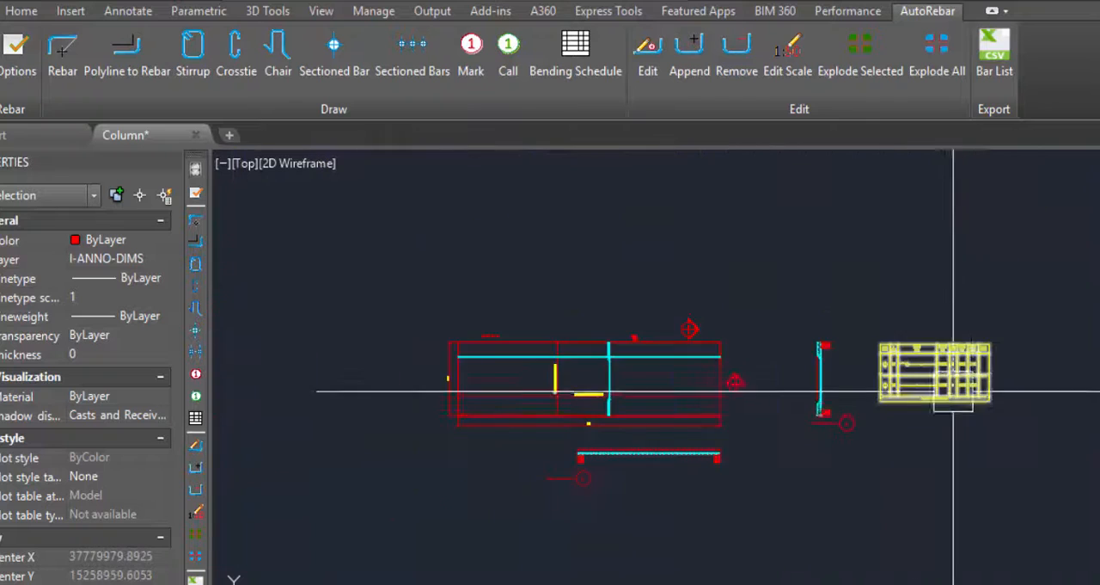
{"action": "scroll", "coordinate": [953, 391], "scroll_direction": "up", "scroll_amount": 4}
{"action": "scroll", "coordinate": [940, 386], "scroll_direction": "down", "scroll_amount": 4}
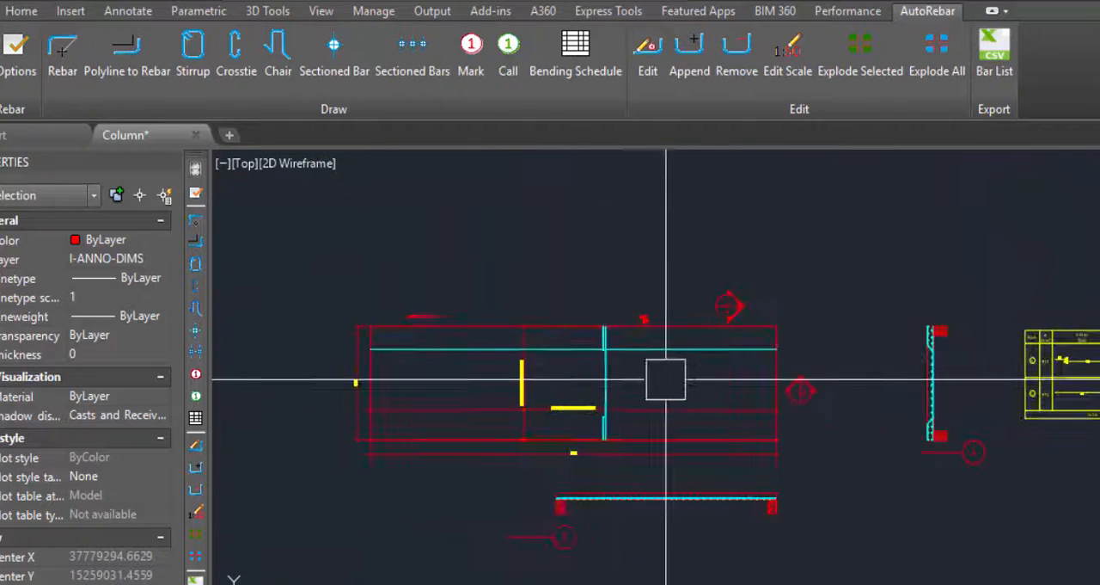
{"action": "scroll", "coordinate": [588, 397], "scroll_direction": "down", "scroll_amount": 2}
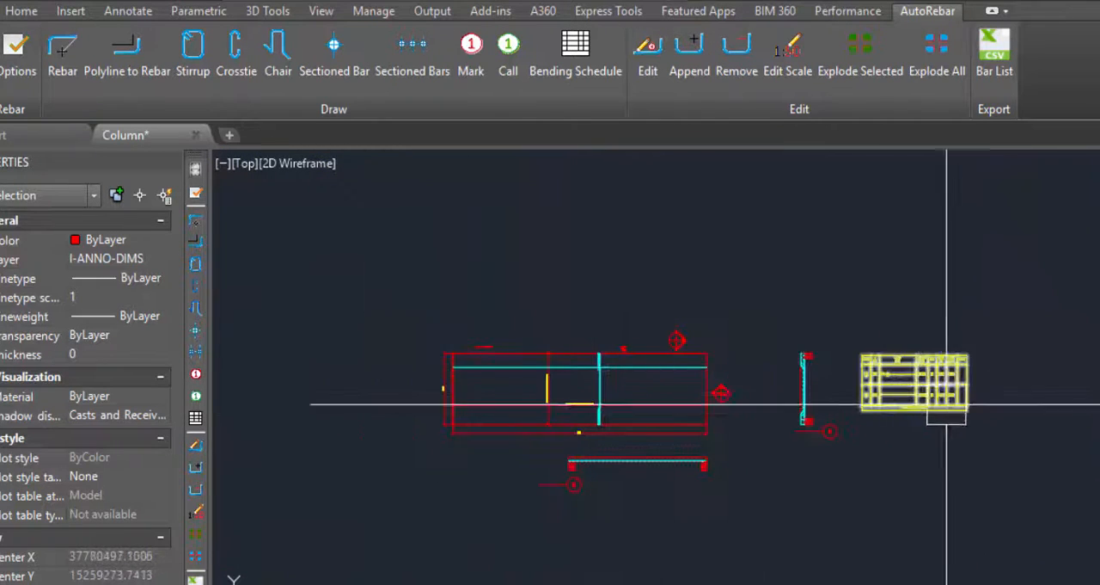
{"action": "scroll", "coordinate": [947, 404], "scroll_direction": "up", "scroll_amount": 6}
{"action": "scroll", "coordinate": [874, 319], "scroll_direction": "down", "scroll_amount": 3}
{"action": "scroll", "coordinate": [1006, 361], "scroll_direction": "up", "scroll_amount": 2}
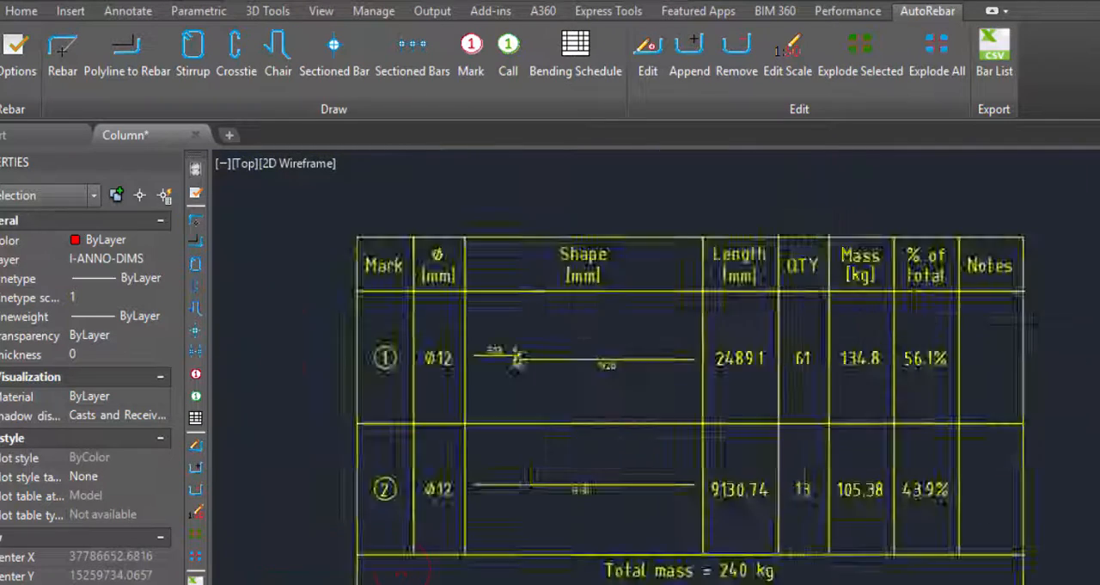
Examine the bar lengths and quantities listed for marks 1 and 2 alongside the bars in the slab plan.
{"action": "scroll", "coordinate": [817, 335], "scroll_direction": "up", "scroll_amount": 2}
{"action": "scroll", "coordinate": [828, 344], "scroll_direction": "down", "scroll_amount": 5}
{"action": "scroll", "coordinate": [485, 428], "scroll_direction": "up", "scroll_amount": 2}
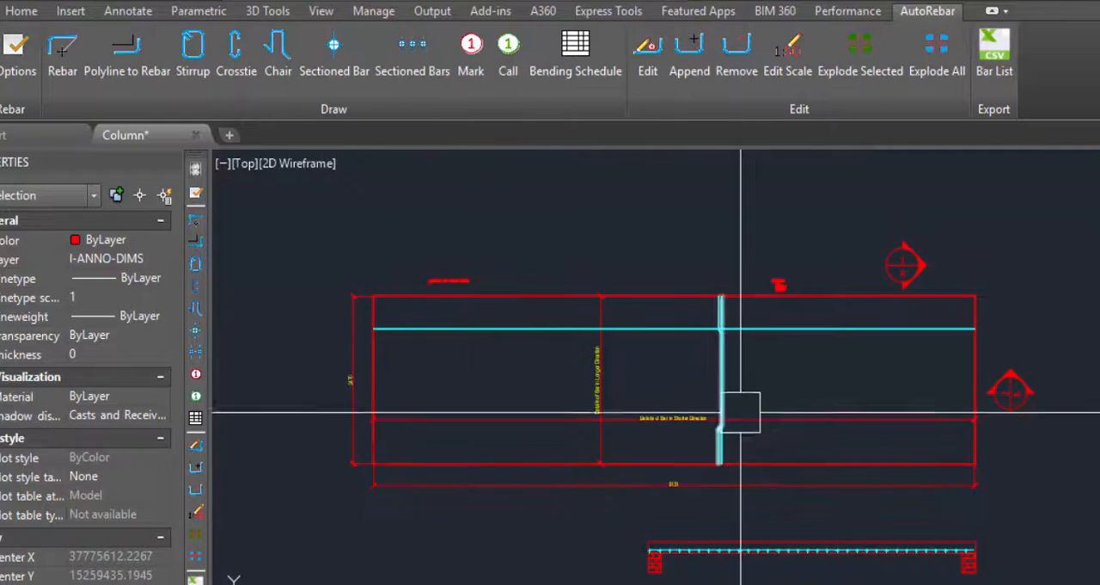
{"action": "scroll", "coordinate": [434, 410], "scroll_direction": "down", "scroll_amount": 4}
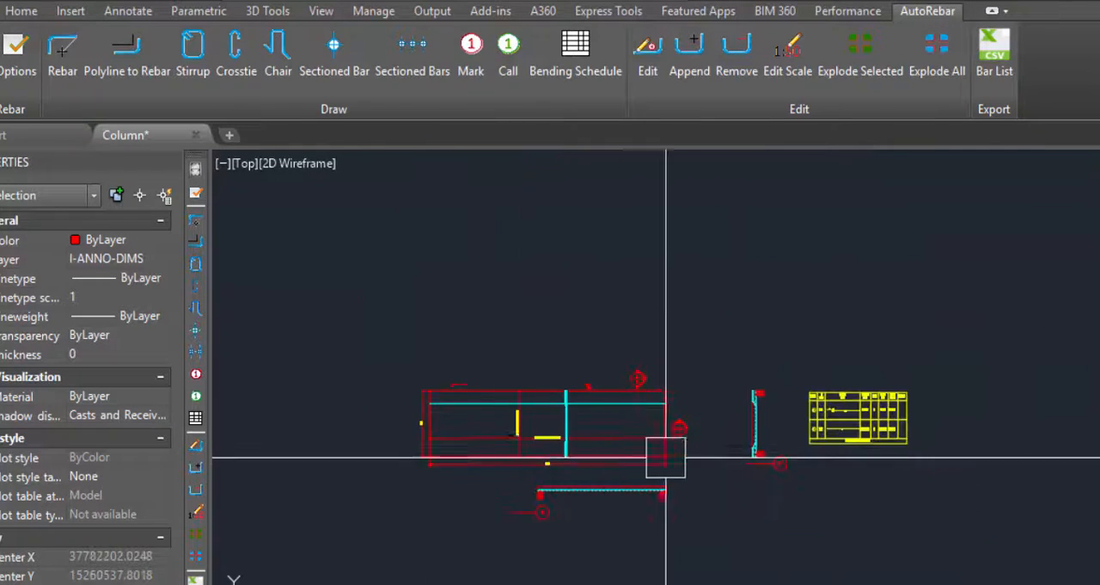
{"action": "scroll", "coordinate": [872, 418], "scroll_direction": "up", "scroll_amount": 8}
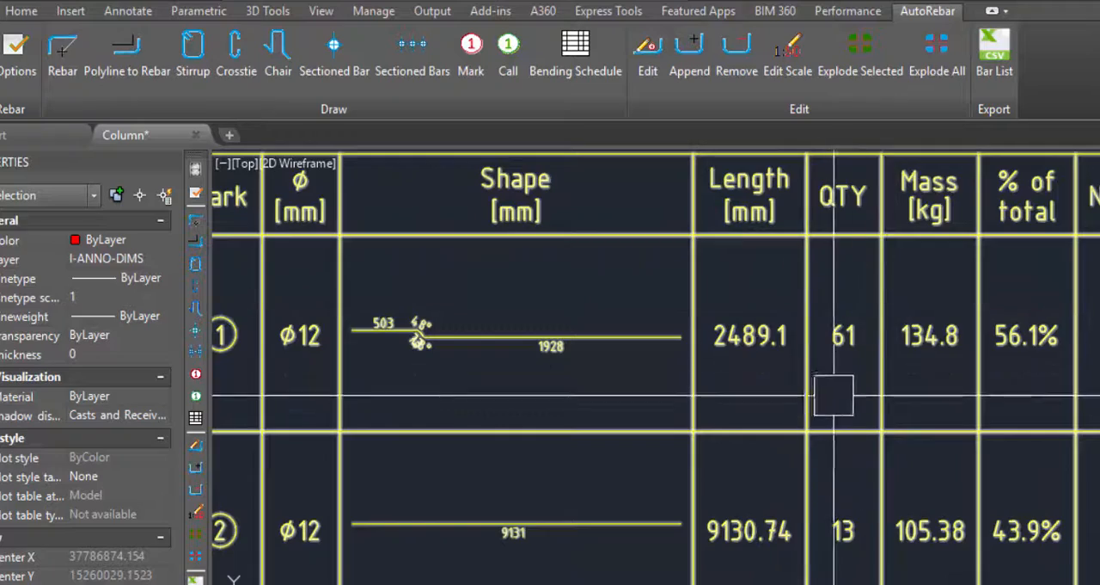
{"action": "scroll", "coordinate": [901, 336], "scroll_direction": "down", "scroll_amount": 5}
{"action": "scroll", "coordinate": [850, 424], "scroll_direction": "up", "scroll_amount": 6}
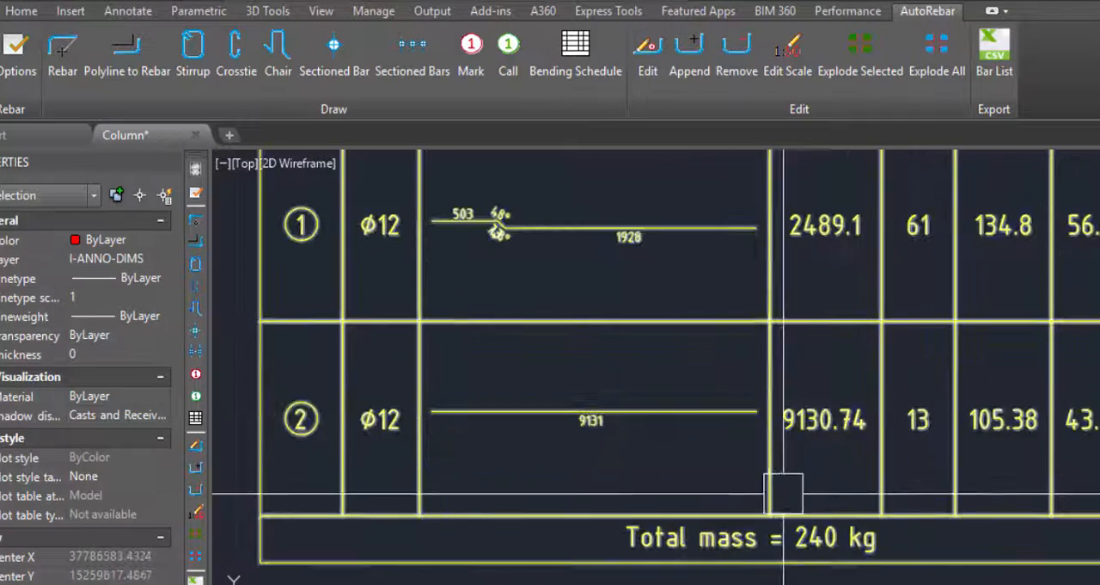
{"action": "scroll", "coordinate": [917, 437], "scroll_direction": "up", "scroll_amount": 2}
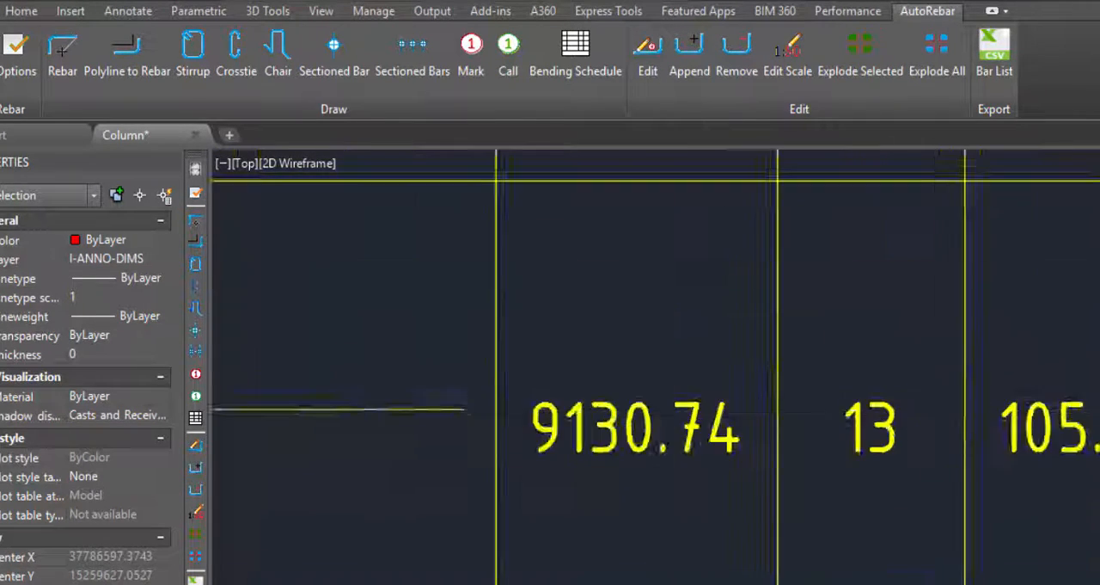
{"action": "scroll", "coordinate": [830, 422], "scroll_direction": "down", "scroll_amount": 6}
{"action": "scroll", "coordinate": [906, 516], "scroll_direction": "down", "scroll_amount": 4}
Compare the slab outline and its long and short direction bars with the schedule's length, mass and total mass entries.
{"action": "scroll", "coordinate": [457, 484], "scroll_direction": "up", "scroll_amount": 6}
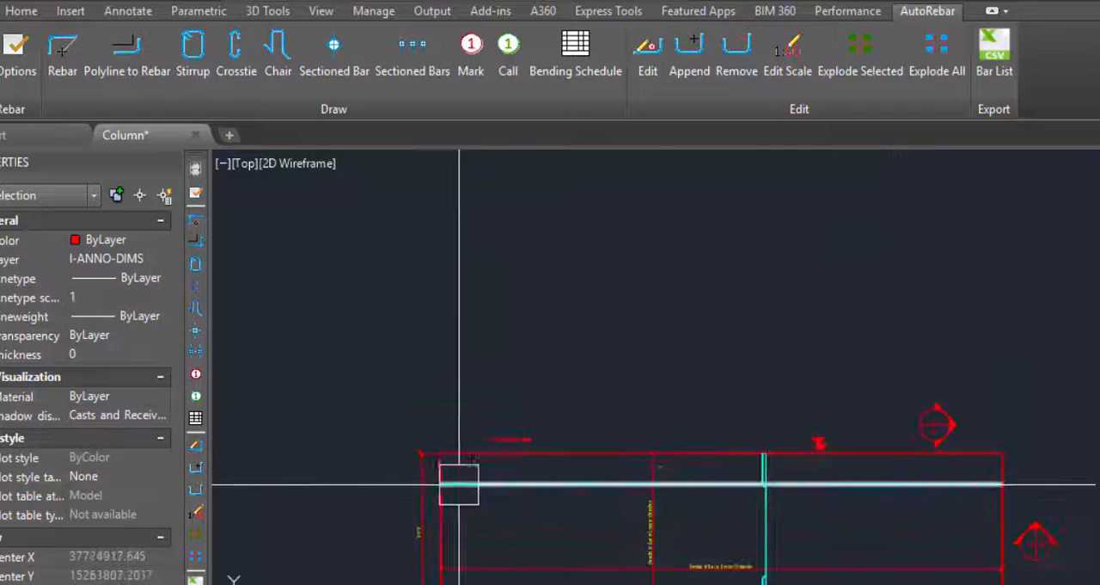
{"action": "scroll", "coordinate": [545, 355], "scroll_direction": "down", "scroll_amount": 3}
{"action": "scroll", "coordinate": [524, 390], "scroll_direction": "up", "scroll_amount": 2}
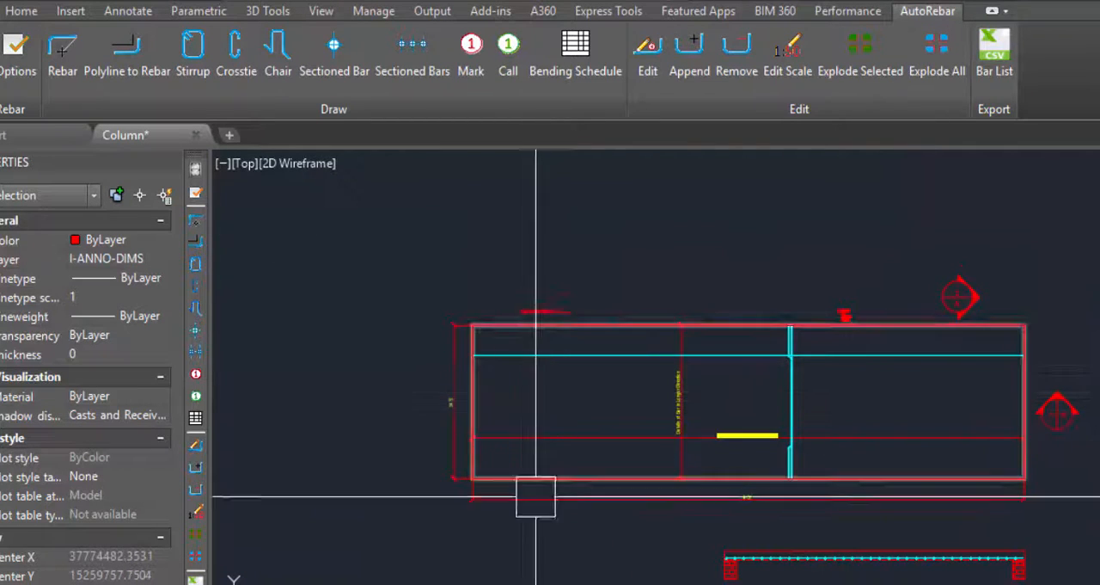
{"action": "scroll", "coordinate": [589, 447], "scroll_direction": "down", "scroll_amount": 4}
{"action": "scroll", "coordinate": [910, 421], "scroll_direction": "up", "scroll_amount": 6}
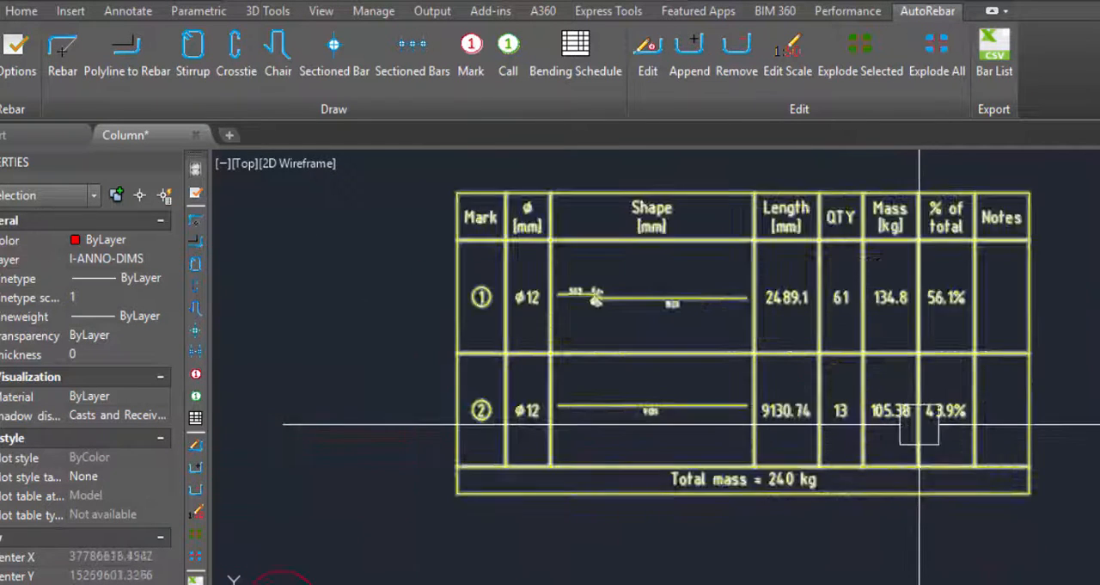
{"action": "scroll", "coordinate": [848, 417], "scroll_direction": "down", "scroll_amount": 4}
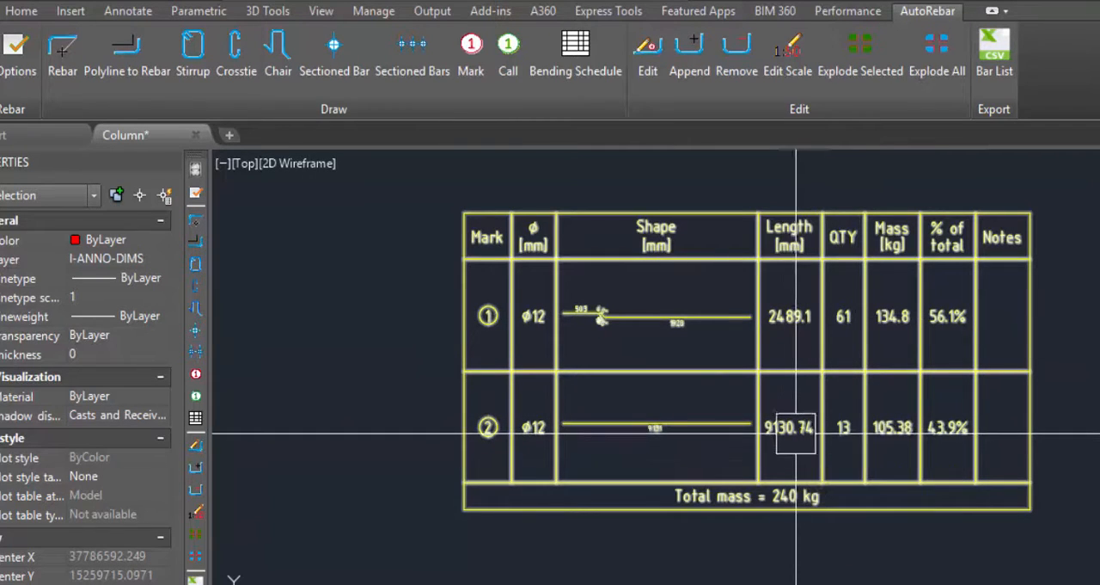
{"action": "scroll", "coordinate": [933, 429], "scroll_direction": "down", "scroll_amount": 6}
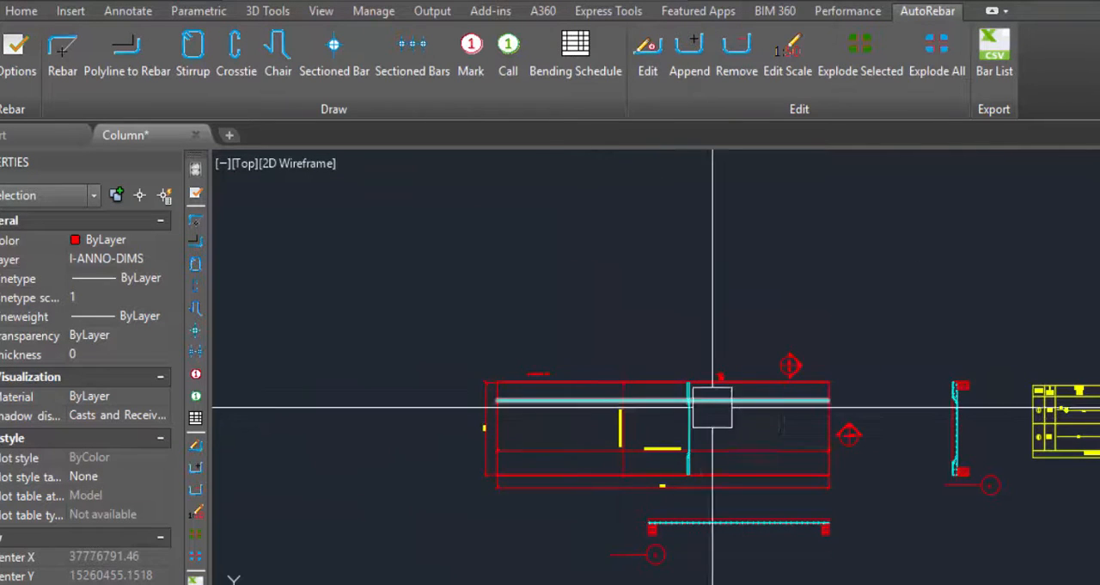
{"action": "scroll", "coordinate": [776, 413], "scroll_direction": "up", "scroll_amount": 2}
{"action": "scroll", "coordinate": [715, 388], "scroll_direction": "down", "scroll_amount": 2}
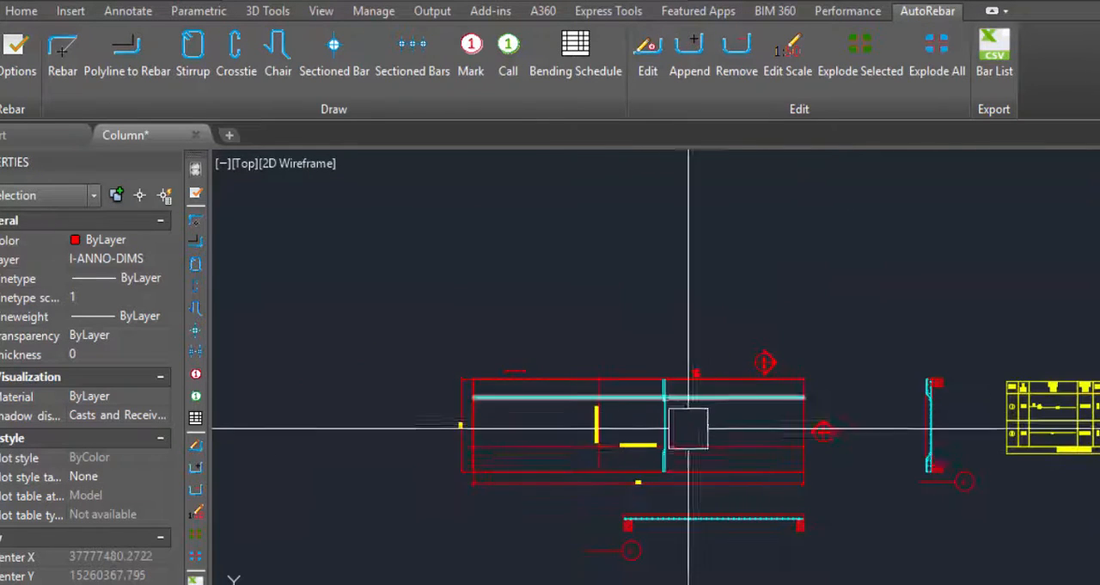
{"action": "scroll", "coordinate": [825, 409], "scroll_direction": "up", "scroll_amount": 5}
{"action": "scroll", "coordinate": [1074, 410], "scroll_direction": "up", "scroll_amount": 2}
{"action": "scroll", "coordinate": [926, 405], "scroll_direction": "down", "scroll_amount": 4}
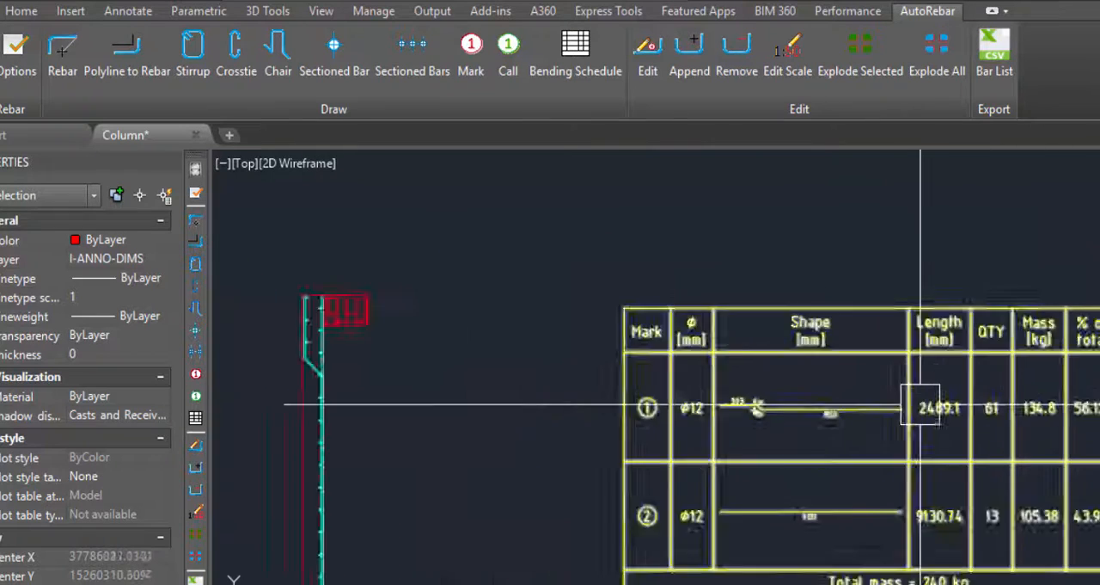
{"action": "scroll", "coordinate": [959, 441], "scroll_direction": "up", "scroll_amount": 4}
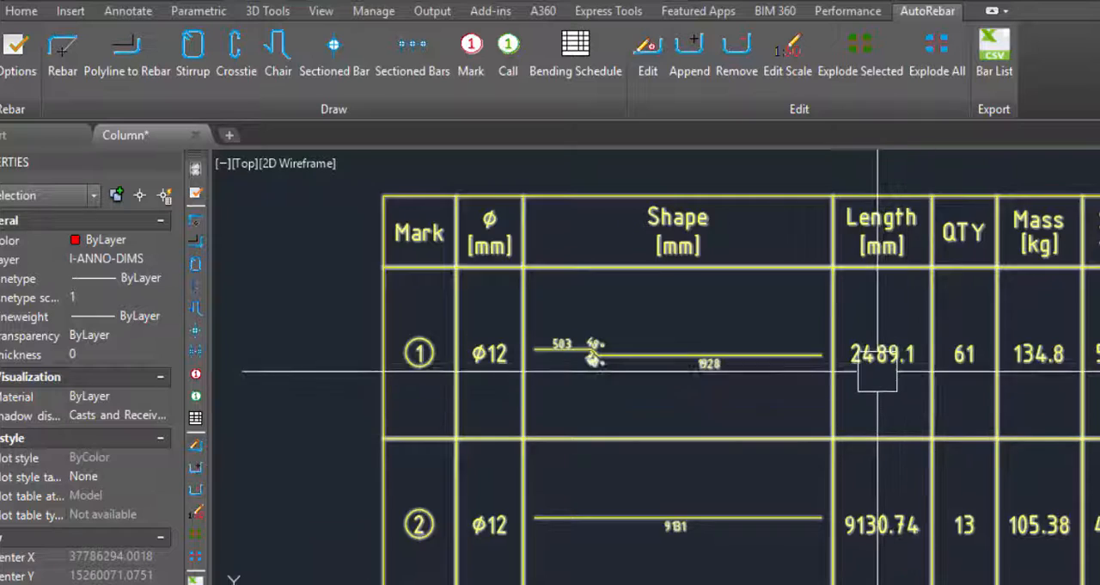
{"action": "scroll", "coordinate": [896, 388], "scroll_direction": "down", "scroll_amount": 3}
{"action": "scroll", "coordinate": [971, 445], "scroll_direction": "down", "scroll_amount": 5}
{"action": "scroll", "coordinate": [842, 442], "scroll_direction": "up", "scroll_amount": 3}
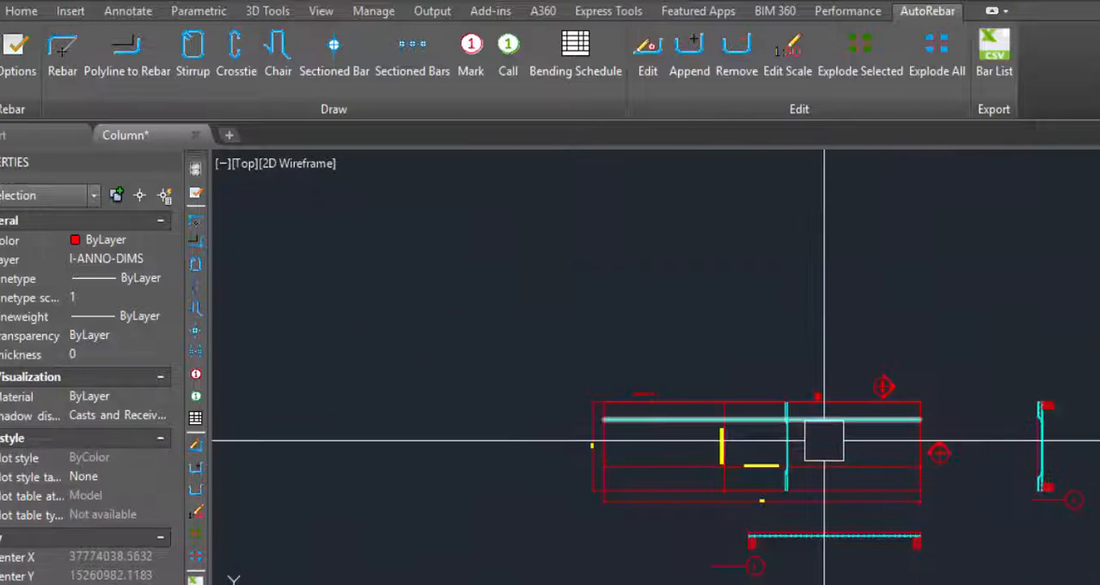
Stretch the slab plan's upper edge vertically upward together with its bars and section marker 1/A to widen the slab.
{"action": "type", "text": "s"}
{"action": "type", "text": "tre"}
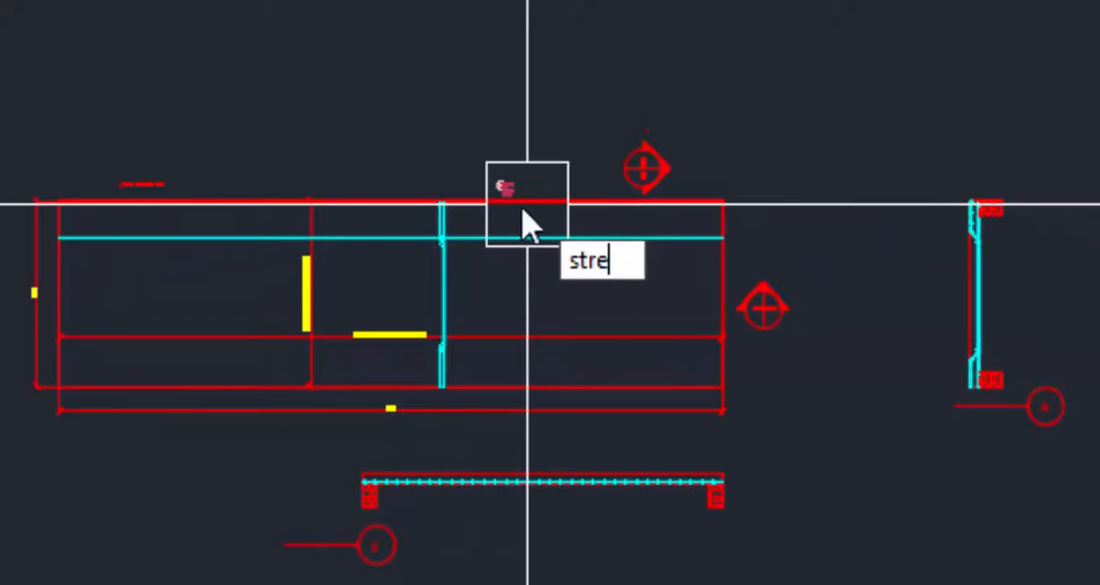
{"action": "key", "text": "Return"}
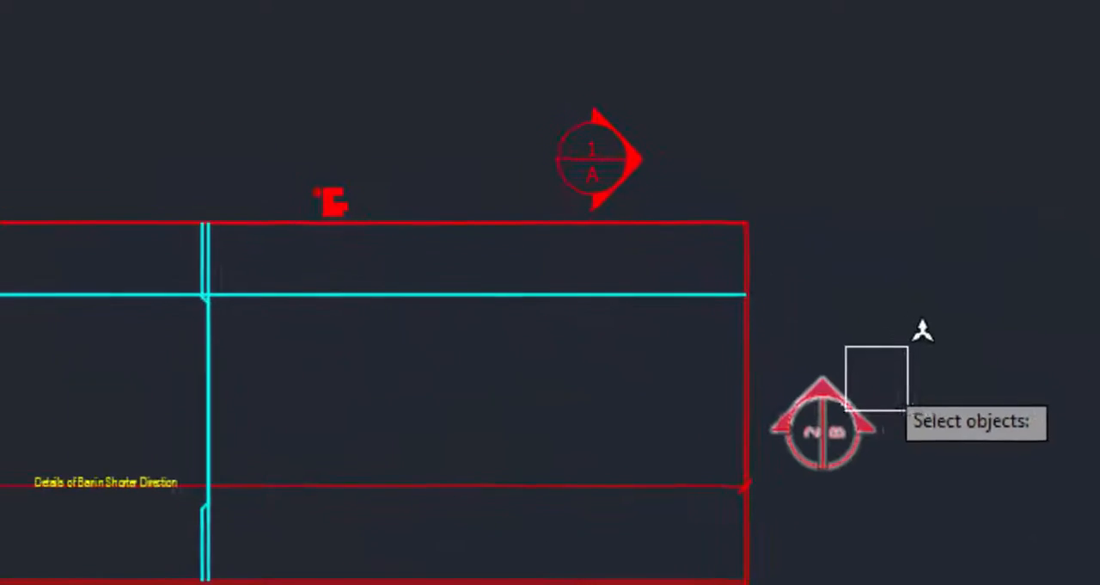
{"action": "left_click", "coordinate": [950, 360]}
{"action": "scroll", "coordinate": [761, 284], "scroll_direction": "down", "scroll_amount": 4}
{"action": "left_click", "coordinate": [72, 205]}
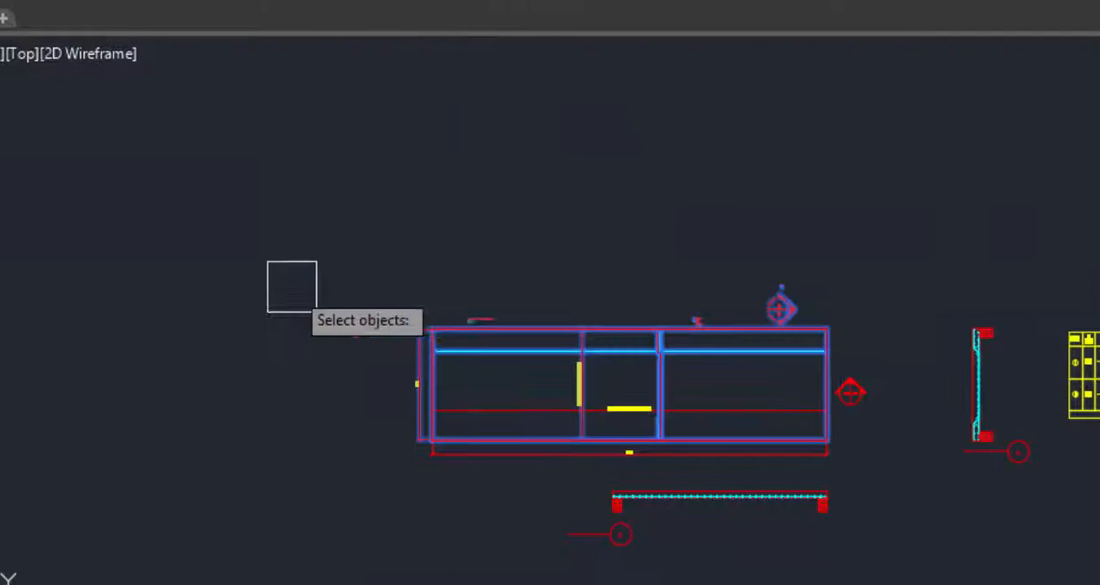
{"action": "scroll", "coordinate": [757, 344], "scroll_direction": "up", "scroll_amount": 4}
{"action": "key", "text": "Return"}
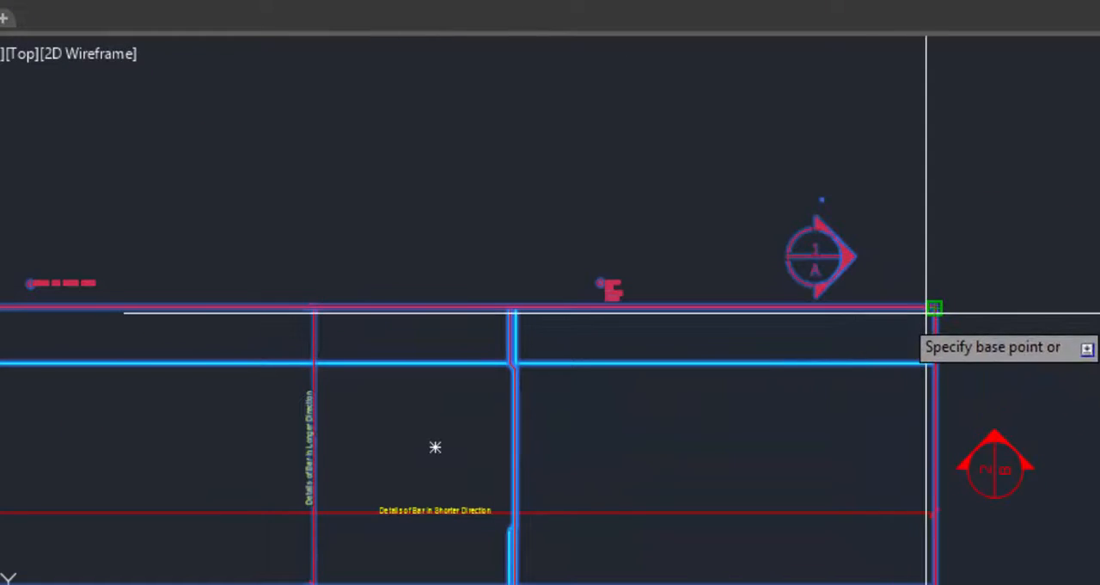
{"action": "left_click", "coordinate": [467, 307]}
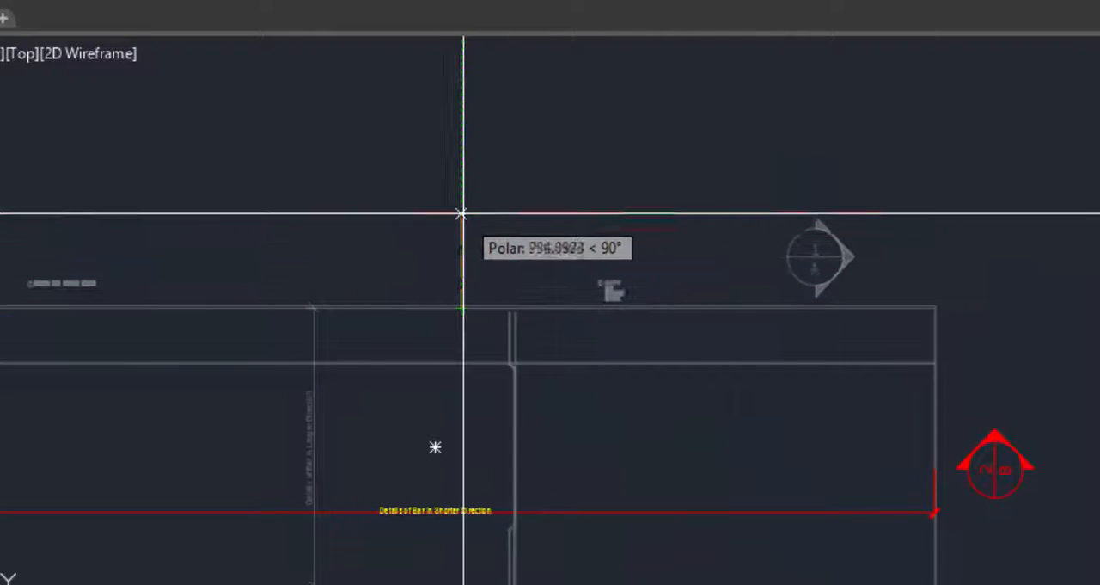
{"action": "left_click", "coordinate": [462, 172]}
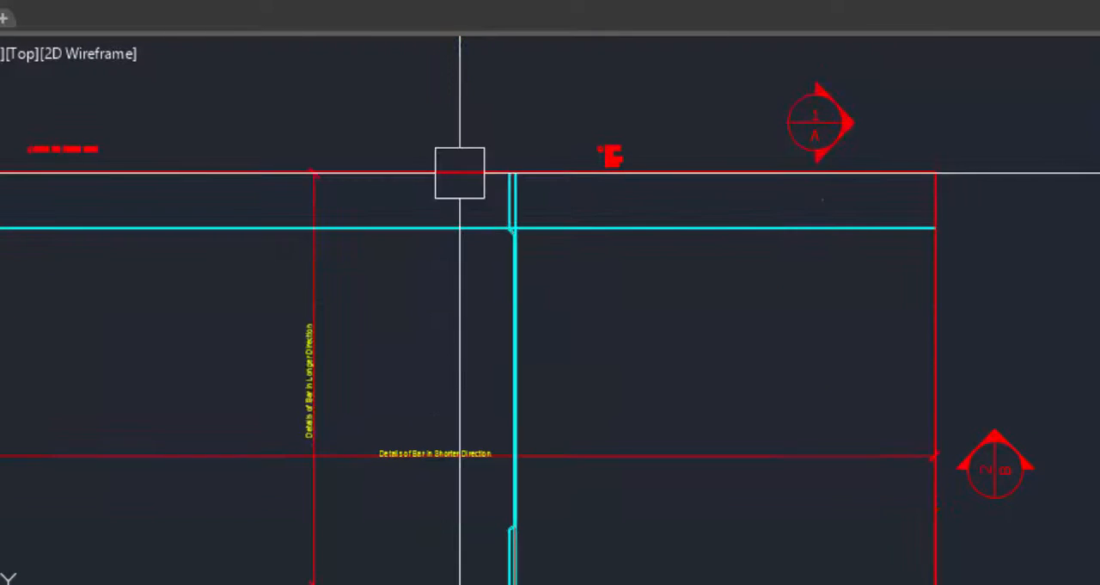
Regenerate the bar bending schedule for the widened slab with the Bending Schedule command.
{"action": "scroll", "coordinate": [516, 283], "scroll_direction": "down", "scroll_amount": 4}
{"action": "scroll", "coordinate": [391, 297], "scroll_direction": "down", "scroll_amount": 2}
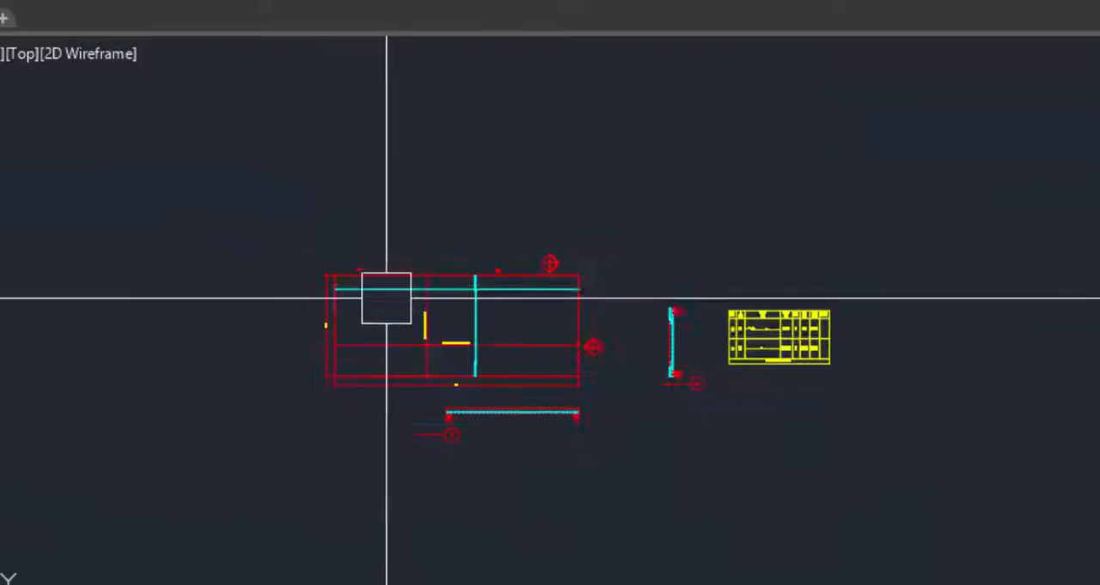
{"action": "scroll", "coordinate": [794, 327], "scroll_direction": "up", "scroll_amount": 10}
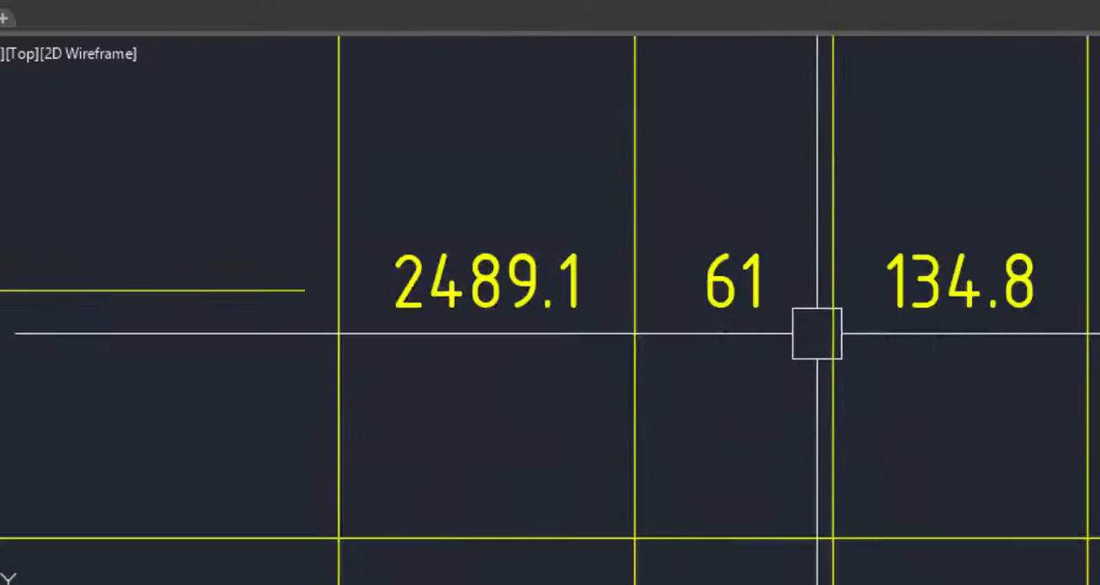
{"action": "scroll", "coordinate": [816, 329], "scroll_direction": "down", "scroll_amount": 5}
{"action": "scroll", "coordinate": [752, 430], "scroll_direction": "up", "scroll_amount": 2}
{"action": "scroll", "coordinate": [712, 460], "scroll_direction": "down", "scroll_amount": 4}
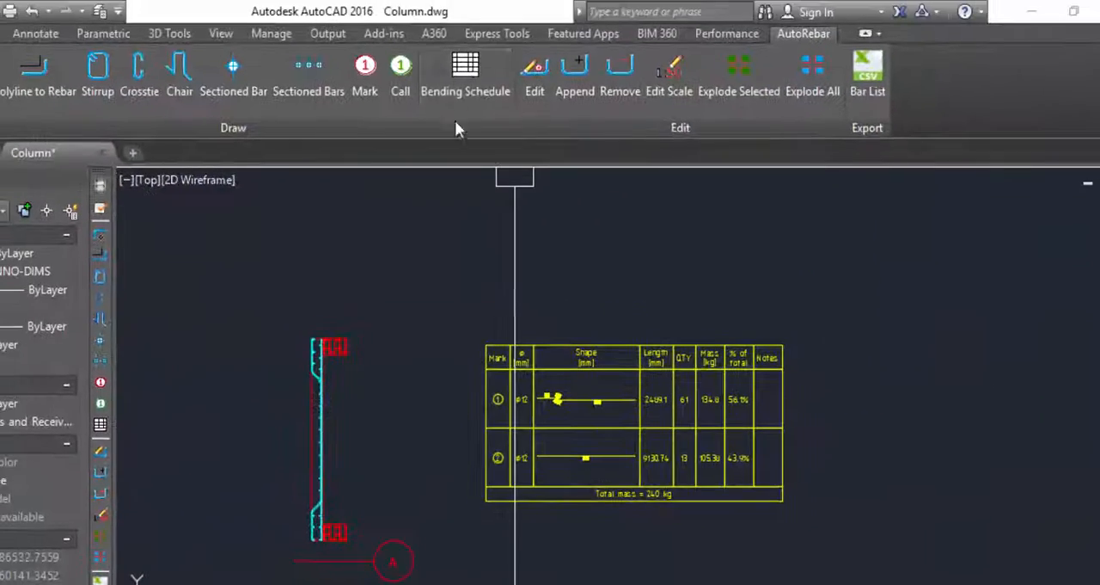
{"action": "left_click", "coordinate": [475, 77]}
Check the refreshed schedule's lengths, quantities, masses and total mass against the widened slab plan.
{"action": "scroll", "coordinate": [698, 470], "scroll_direction": "up", "scroll_amount": 6}
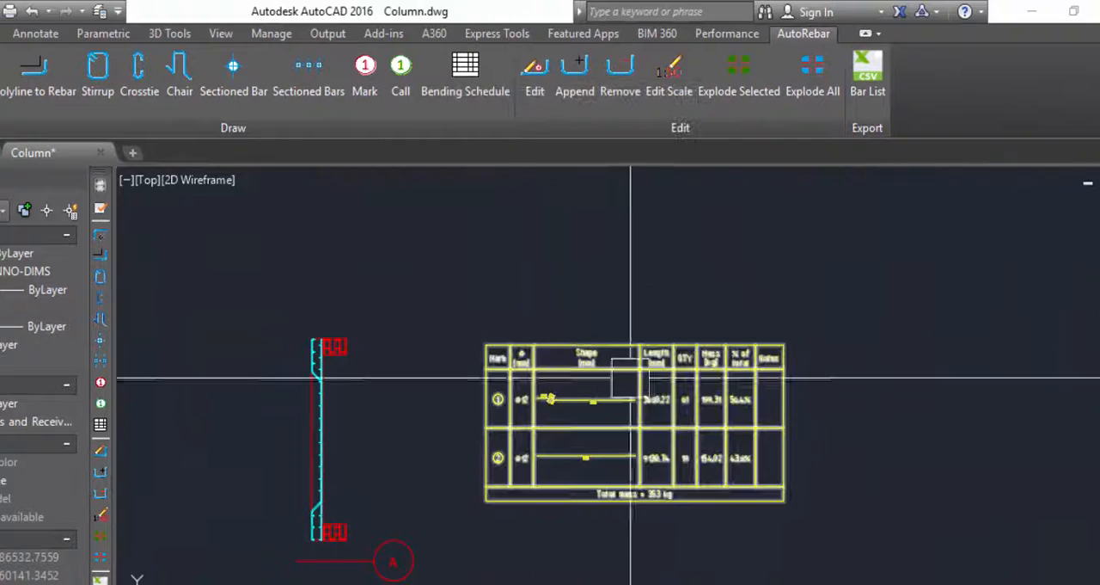
{"action": "scroll", "coordinate": [668, 487], "scroll_direction": "down", "scroll_amount": 1}
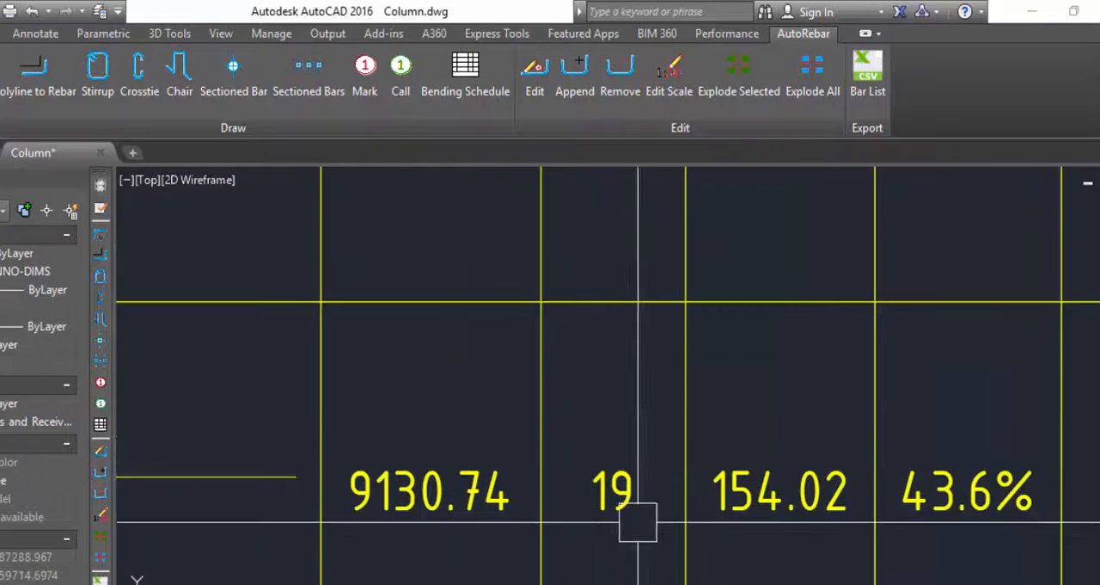
{"action": "scroll", "coordinate": [639, 521], "scroll_direction": "down", "scroll_amount": 2}
{"action": "scroll", "coordinate": [525, 404], "scroll_direction": "up", "scroll_amount": 3}
{"action": "scroll", "coordinate": [516, 413], "scroll_direction": "down", "scroll_amount": 3}
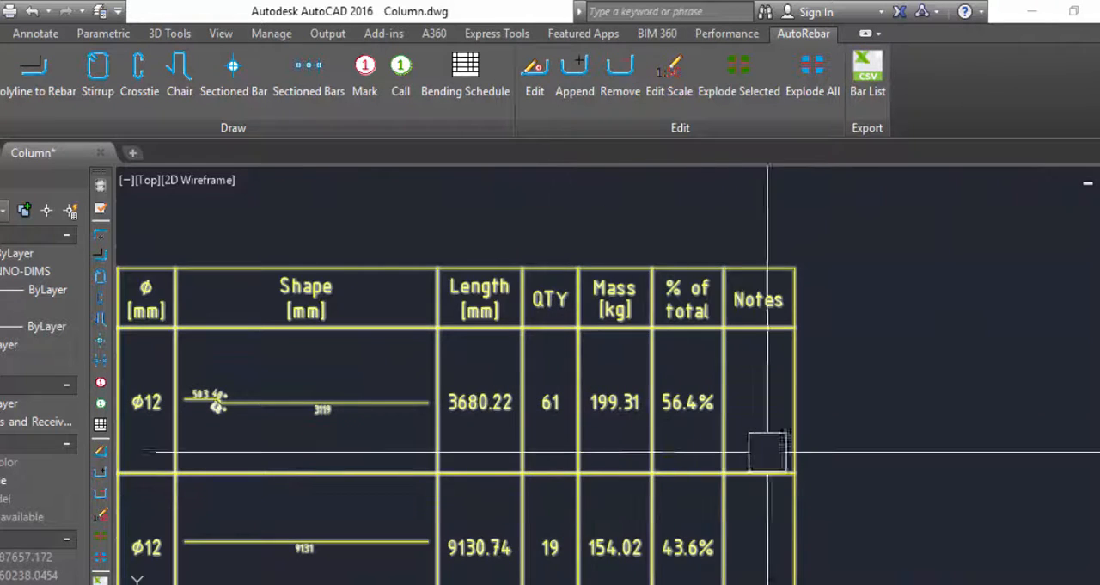
{"action": "scroll", "coordinate": [768, 450], "scroll_direction": "down", "scroll_amount": 3}
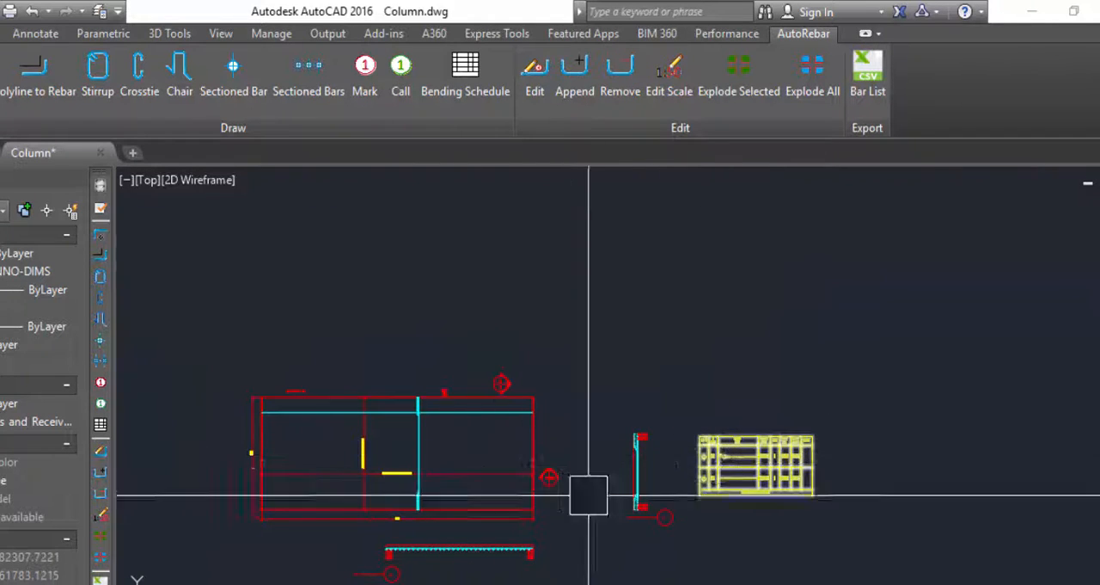
{"action": "scroll", "coordinate": [467, 413], "scroll_direction": "down", "scroll_amount": 4}
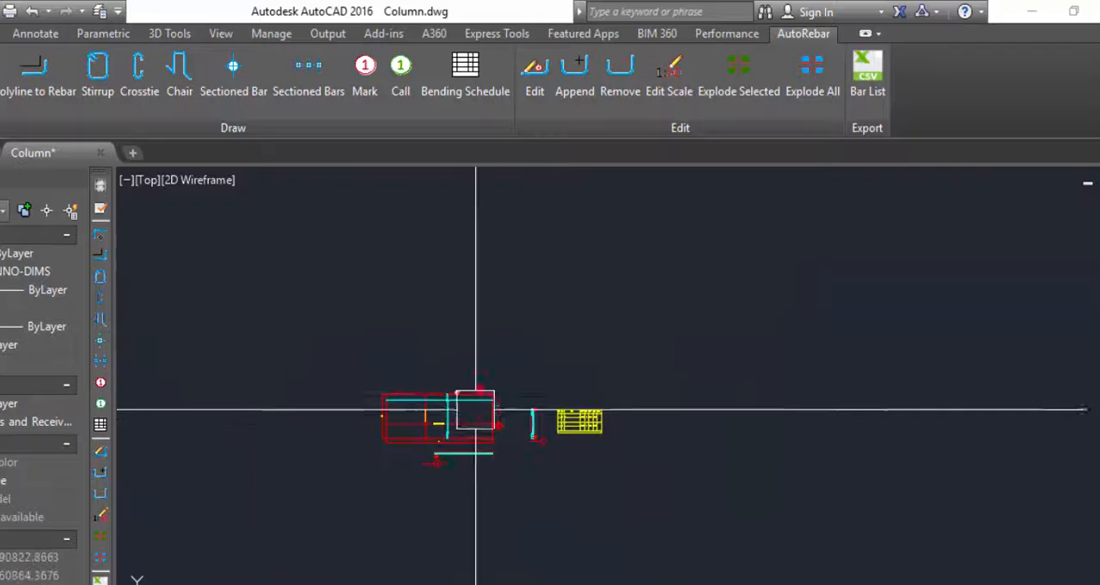
{"action": "scroll", "coordinate": [491, 410], "scroll_direction": "up", "scroll_amount": 7}
{"action": "scroll", "coordinate": [560, 439], "scroll_direction": "down", "scroll_amount": 7}
{"action": "scroll", "coordinate": [502, 431], "scroll_direction": "up", "scroll_amount": 3}
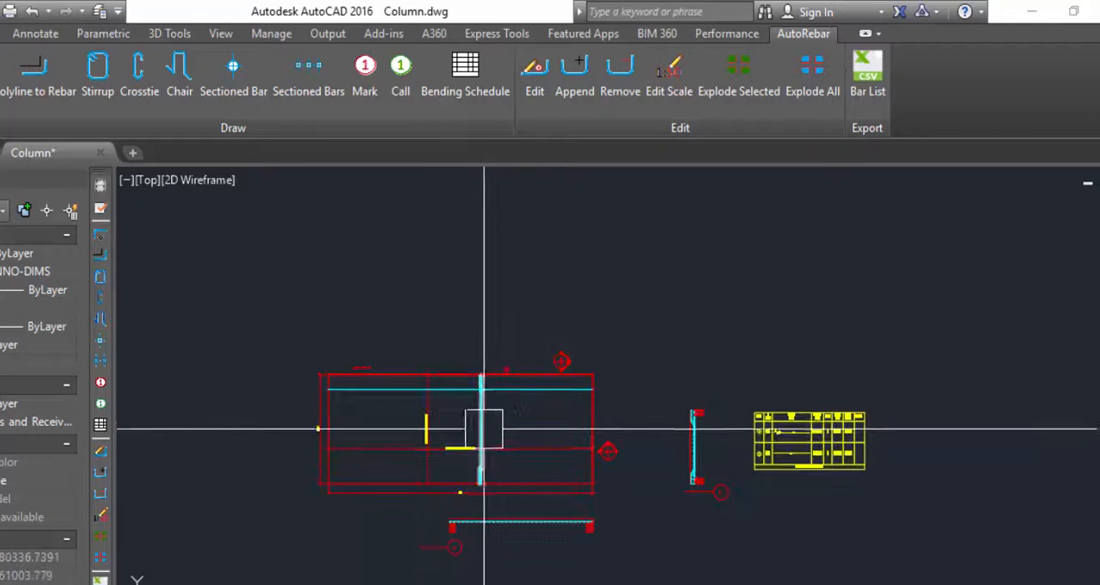
{"action": "scroll", "coordinate": [462, 428], "scroll_direction": "down", "scroll_amount": 3}
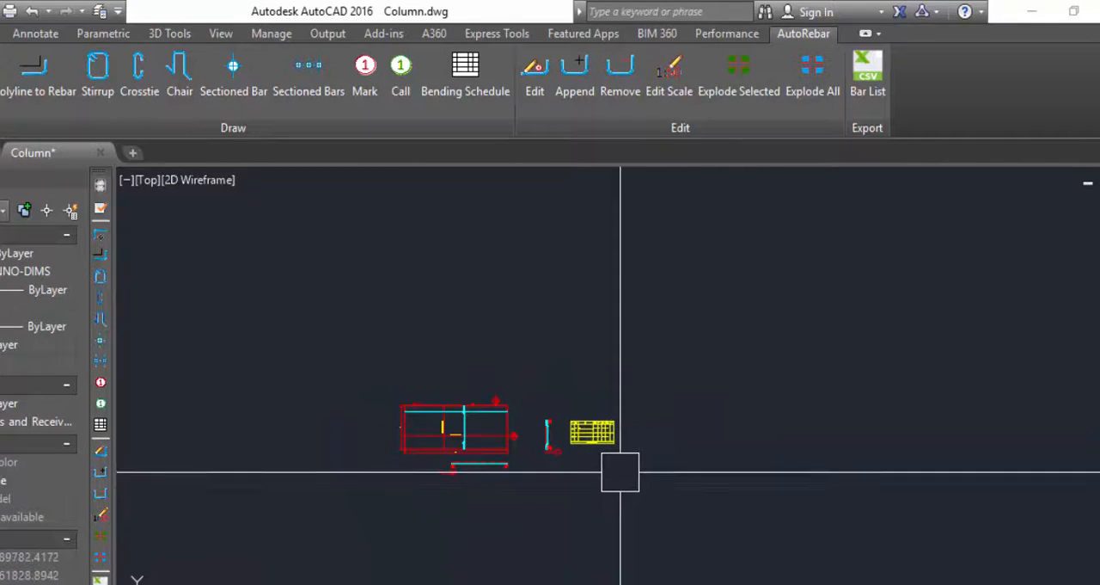
{"action": "scroll", "coordinate": [602, 443], "scroll_direction": "up", "scroll_amount": 7}
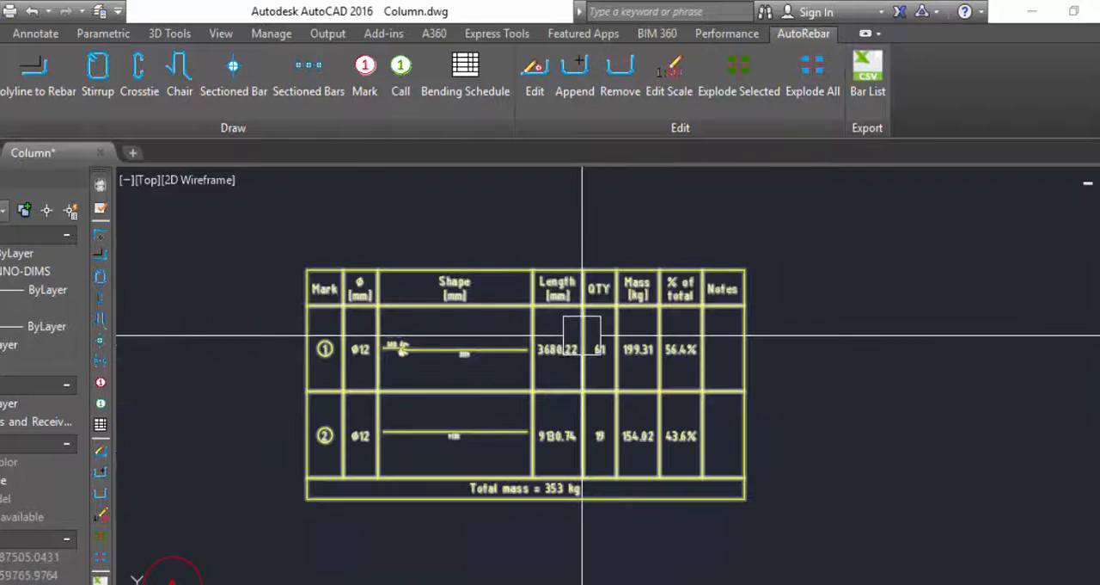